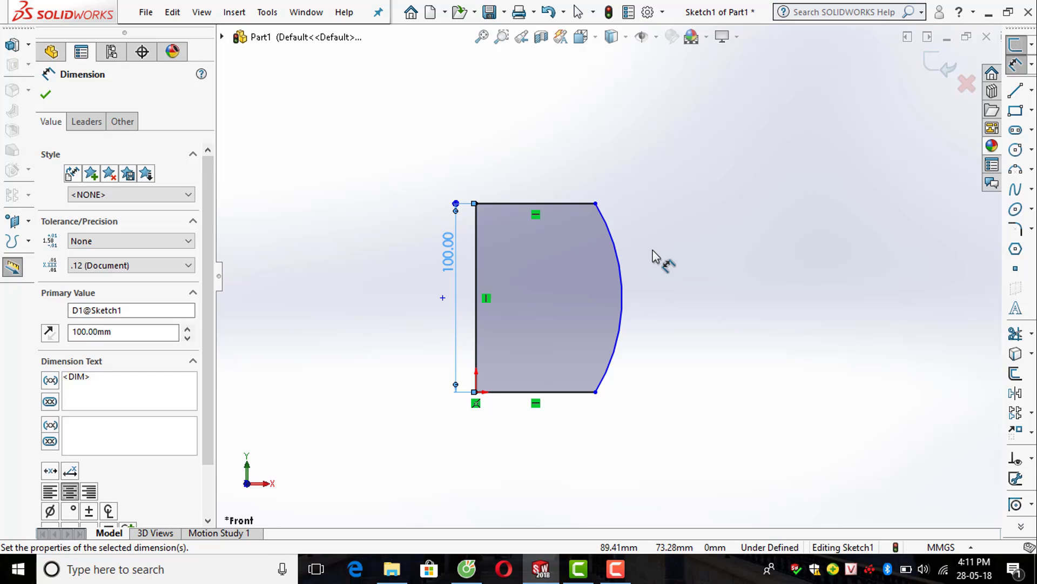
Dimension the profile's top horizontal line to 40 mm and its bottom horizontal line to 30 mm
click(532, 204)
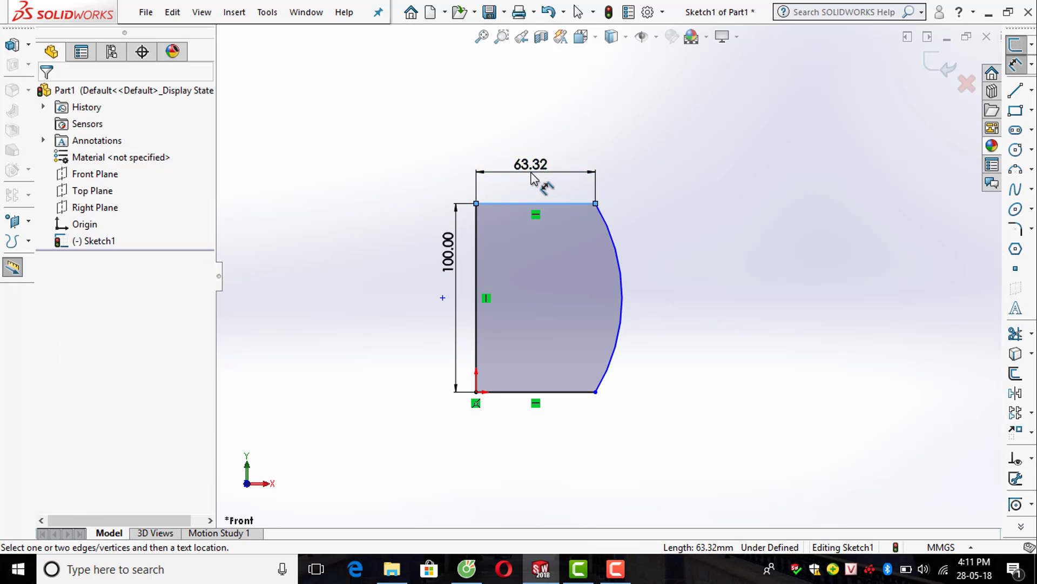
click(531, 177)
text(40)
key(Return)
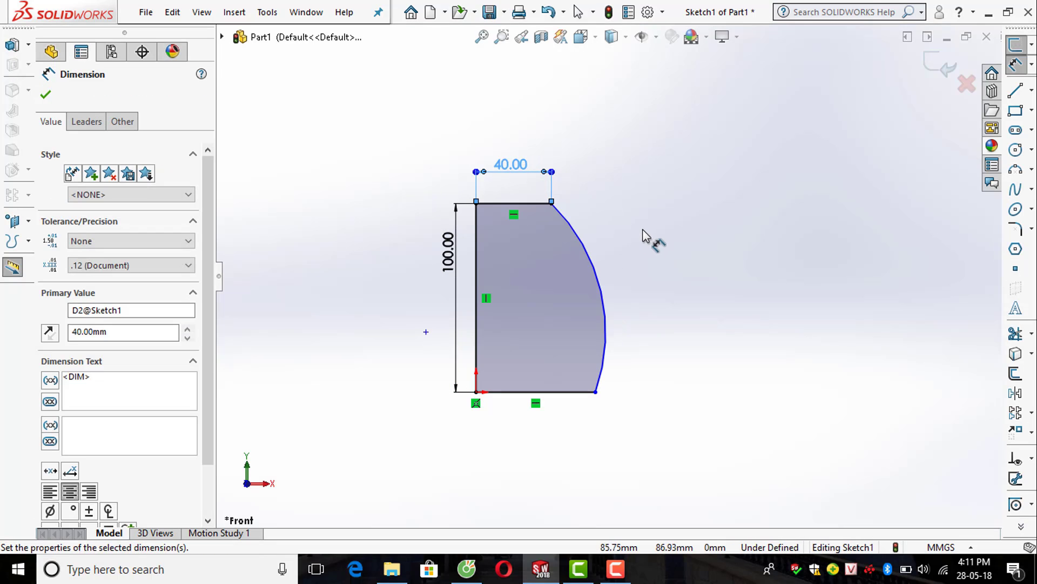
click(521, 393)
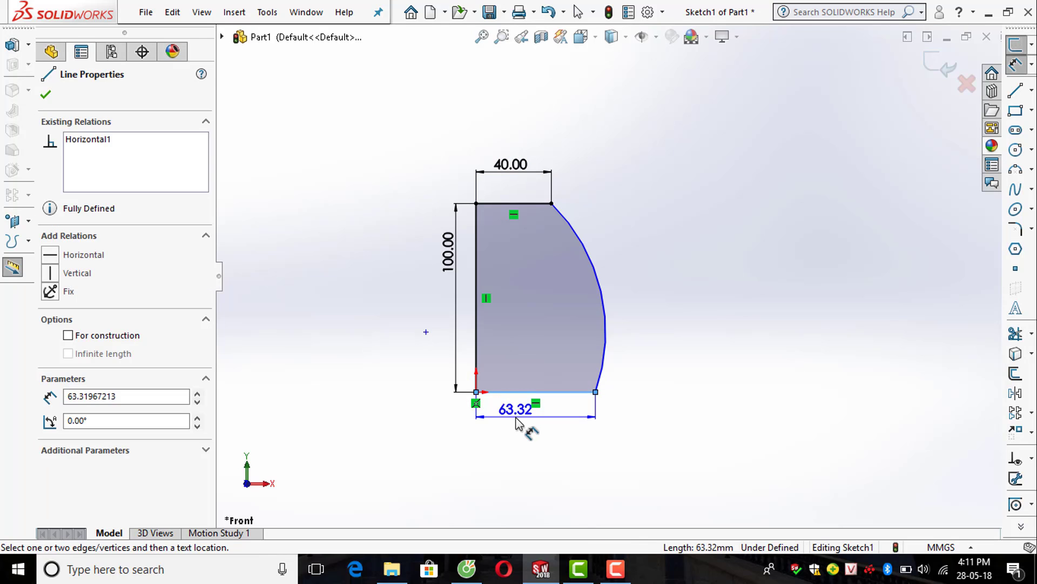
click(518, 423)
text(30)
key(Return)
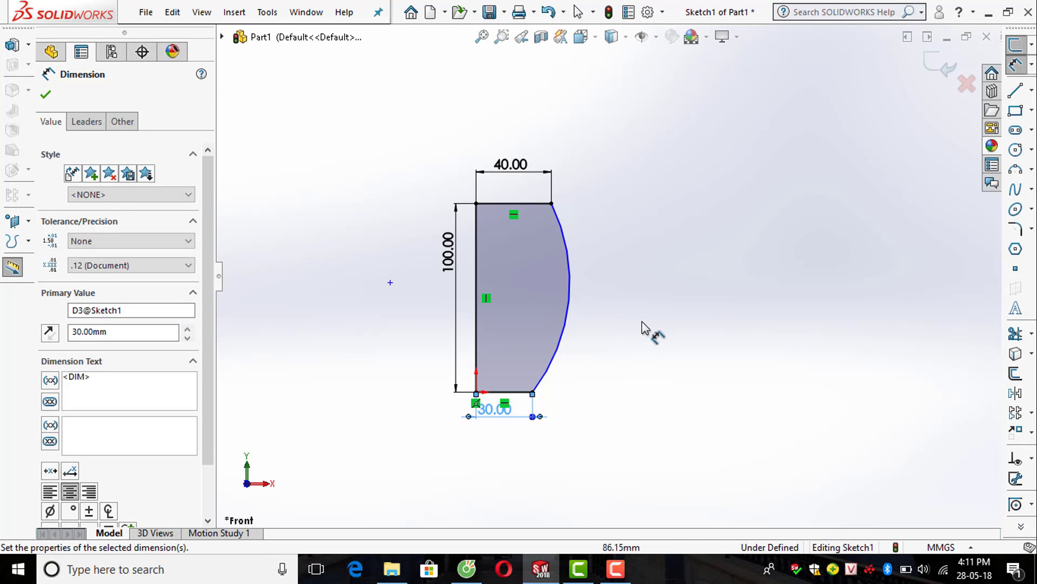
Dimension the profile's arc to a radius of 200 mm and exit the sketch
click(597, 304)
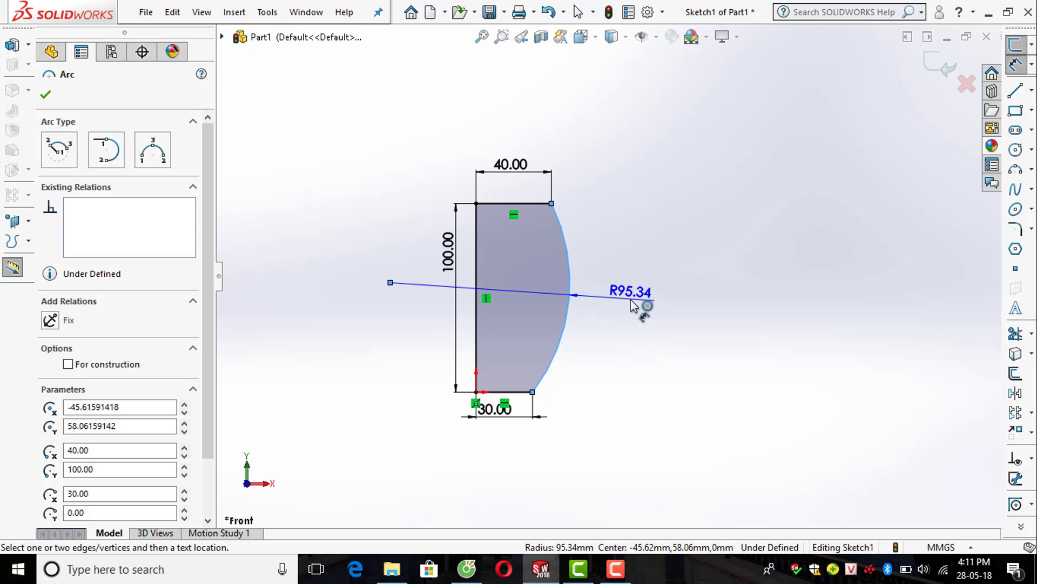
click(630, 300)
text(200)
key(Return)
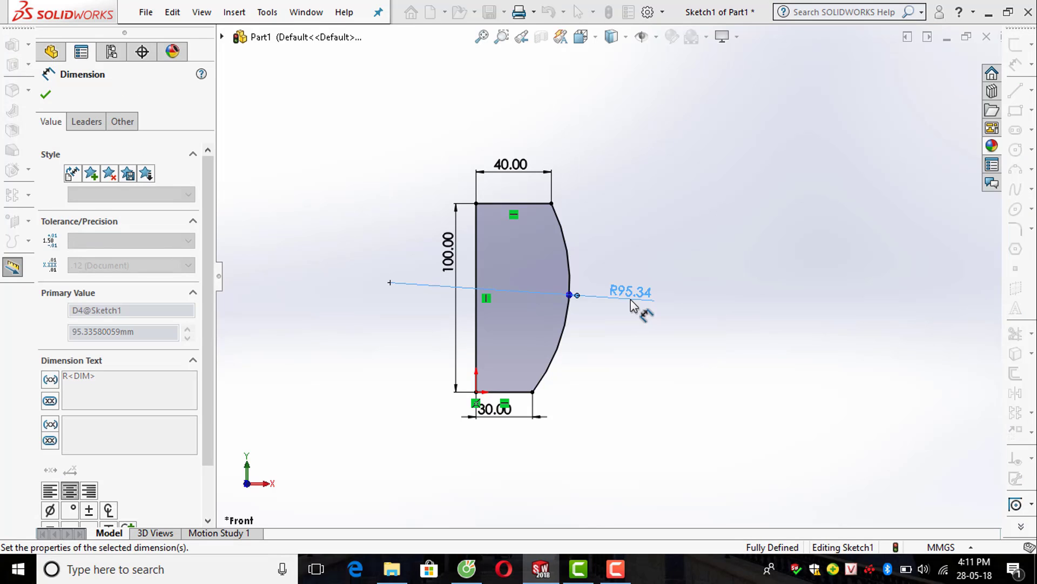
click(836, 281)
key(z)
key(z)
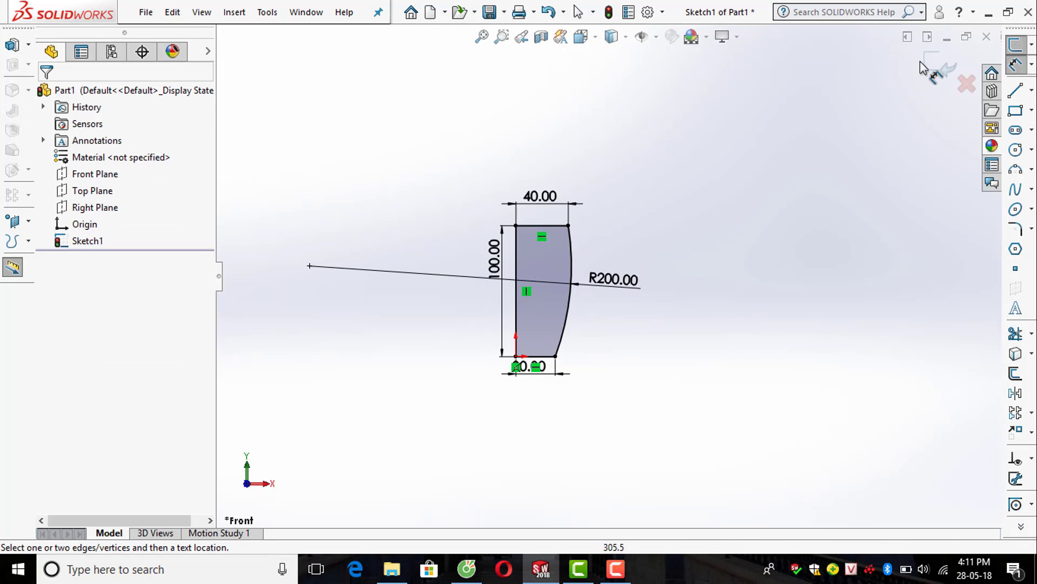
click(936, 71)
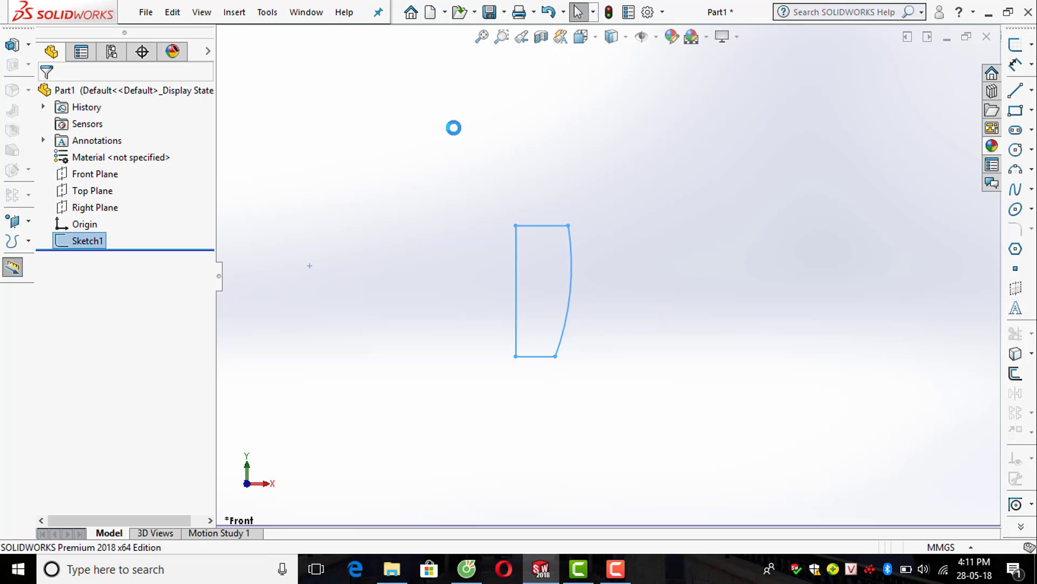
Revolve the profile 360 degrees about its straight vertical line to form a solid body
click(28, 46)
click(87, 63)
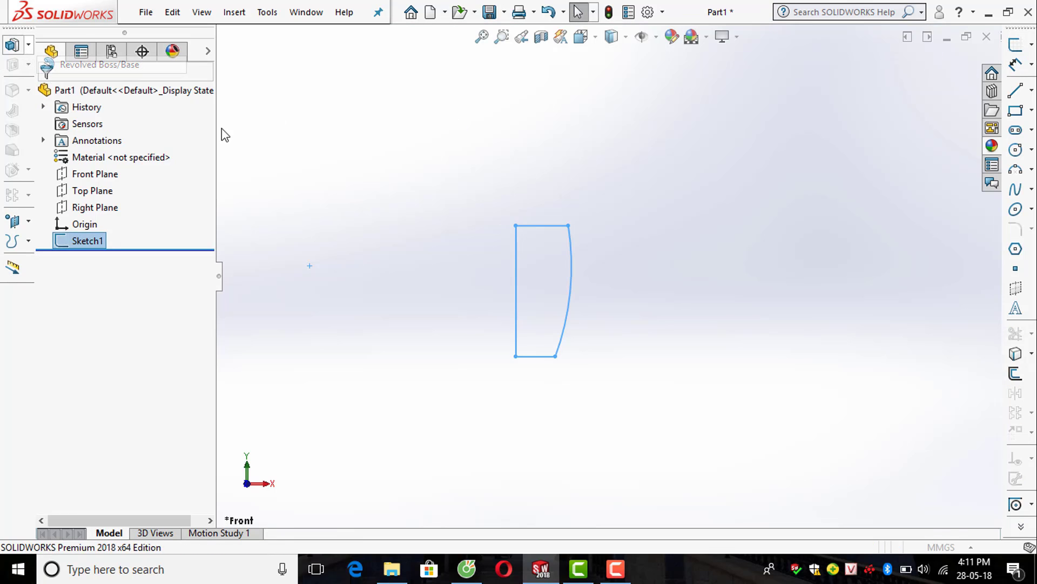
click(517, 278)
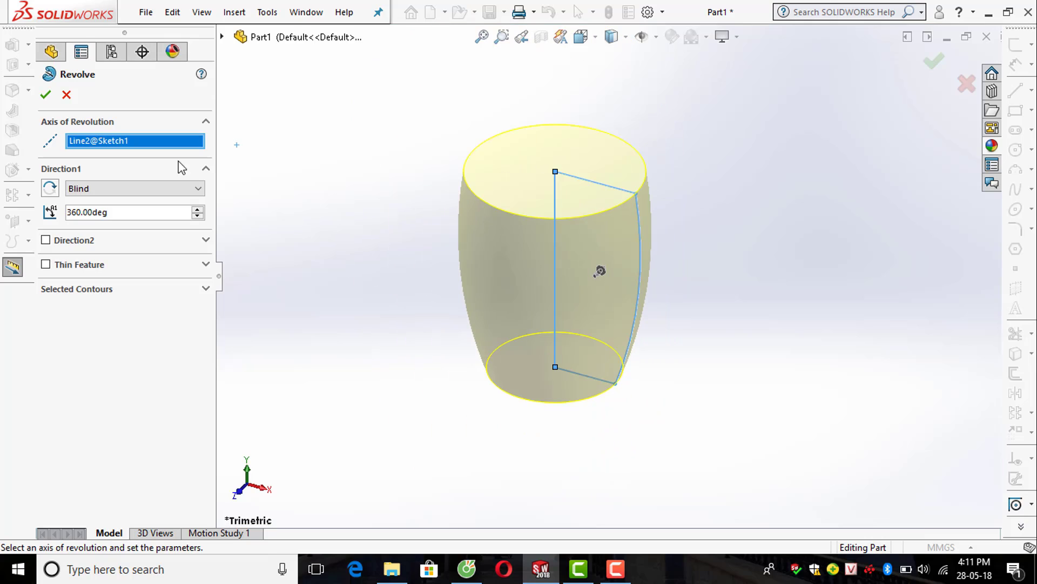
click(46, 94)
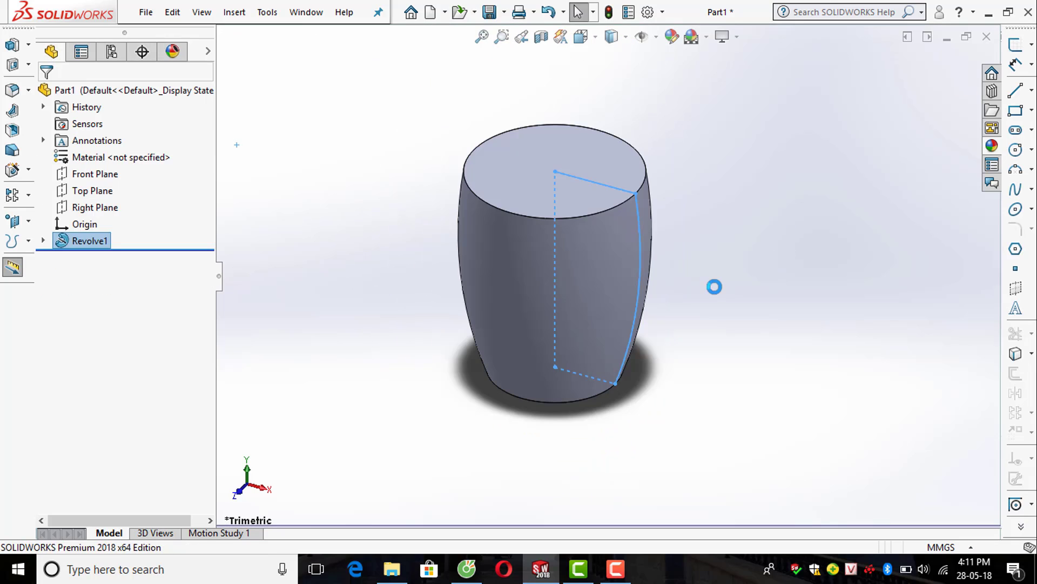
Apply a symmetric constant-size fillet with a 10 mm radius to the circular bottom edge of the revolved body
middle_drag(665, 228, 562, 318)
scroll(562, 303, down, 3)
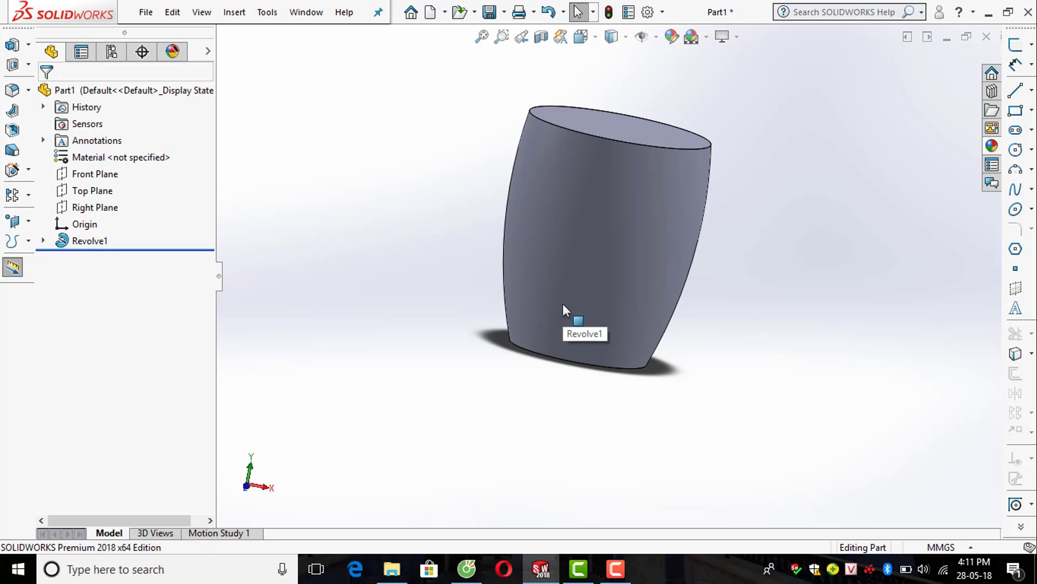
click(12, 90)
scroll(524, 351, down, 2)
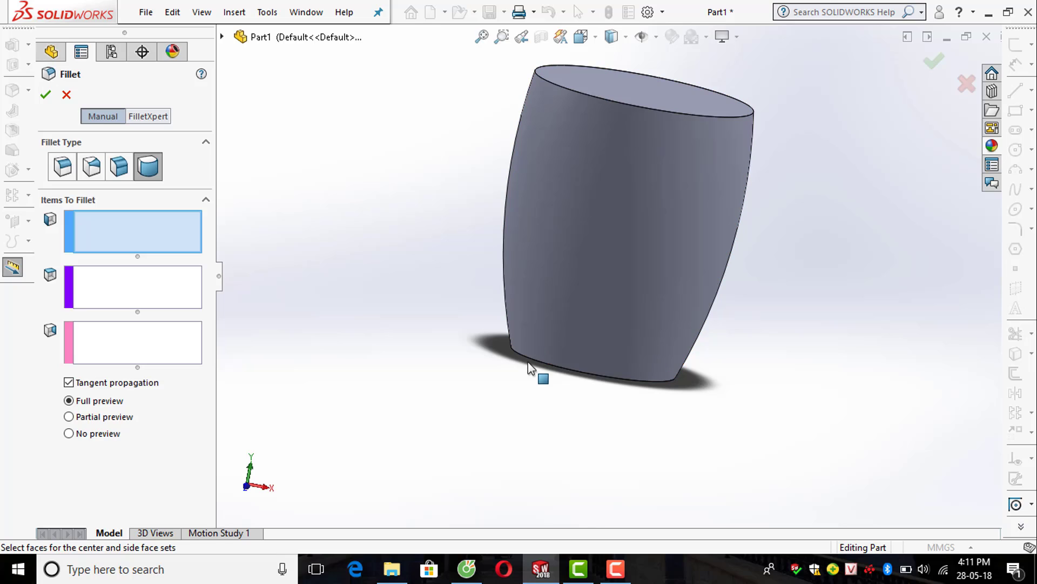
click(62, 167)
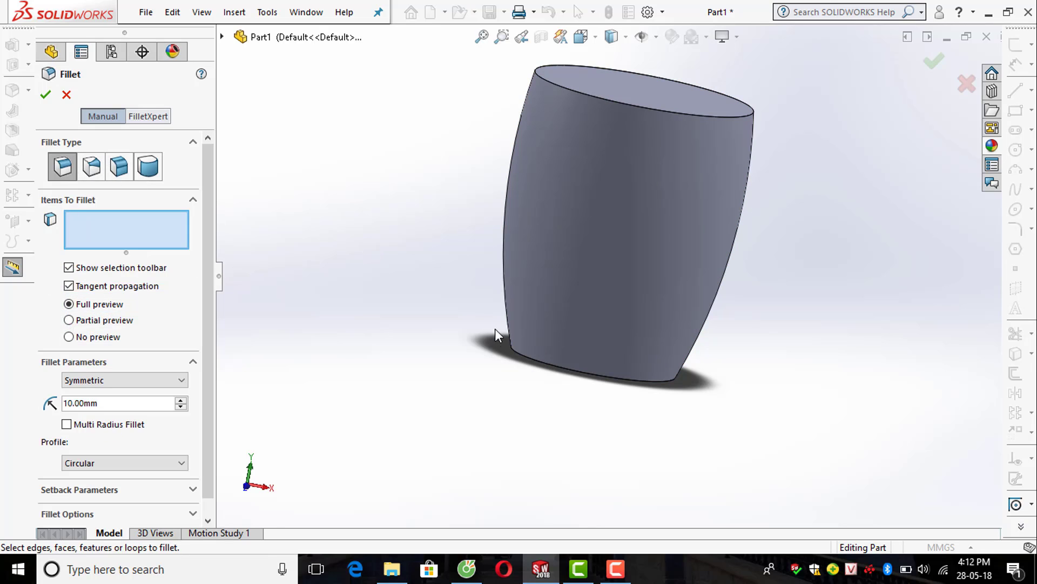
click(514, 350)
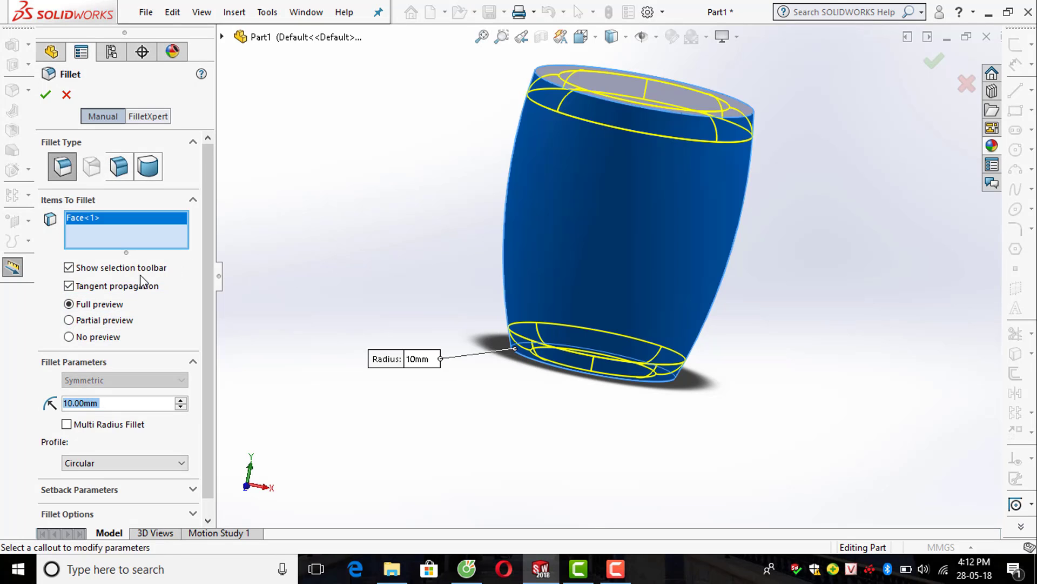
right_click(129, 251)
click(162, 257)
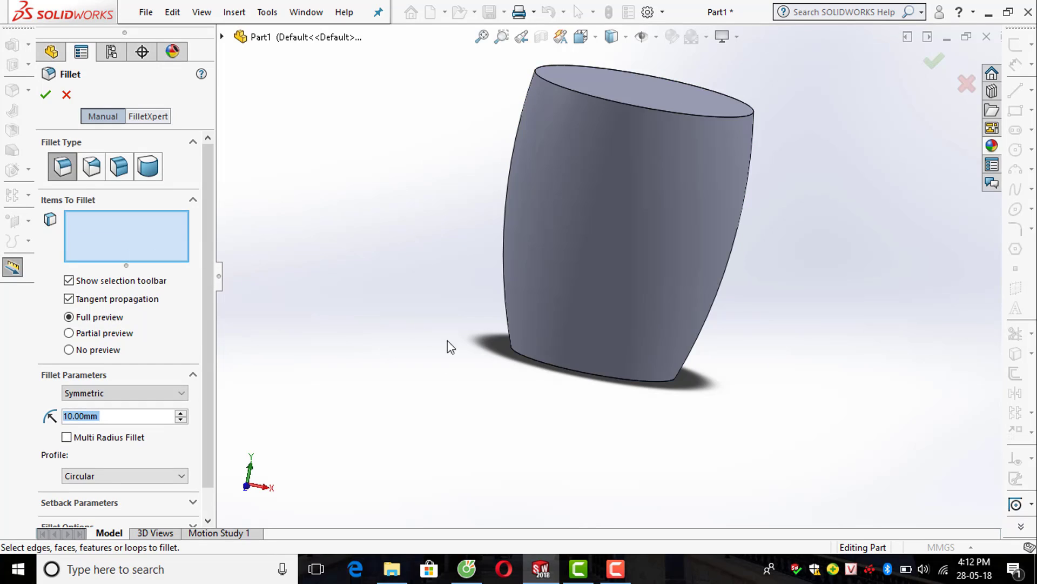
click(520, 361)
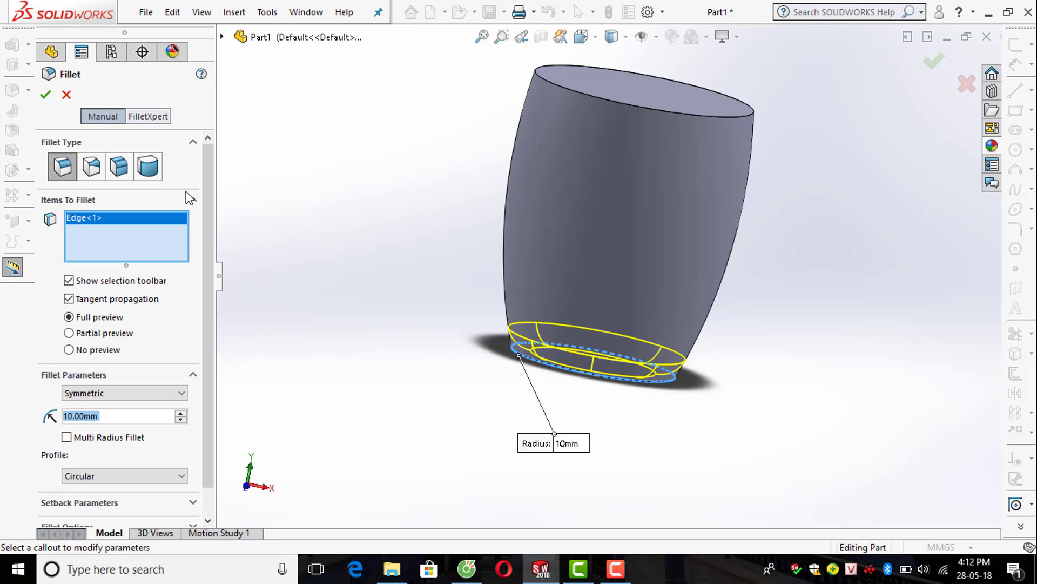
click(46, 95)
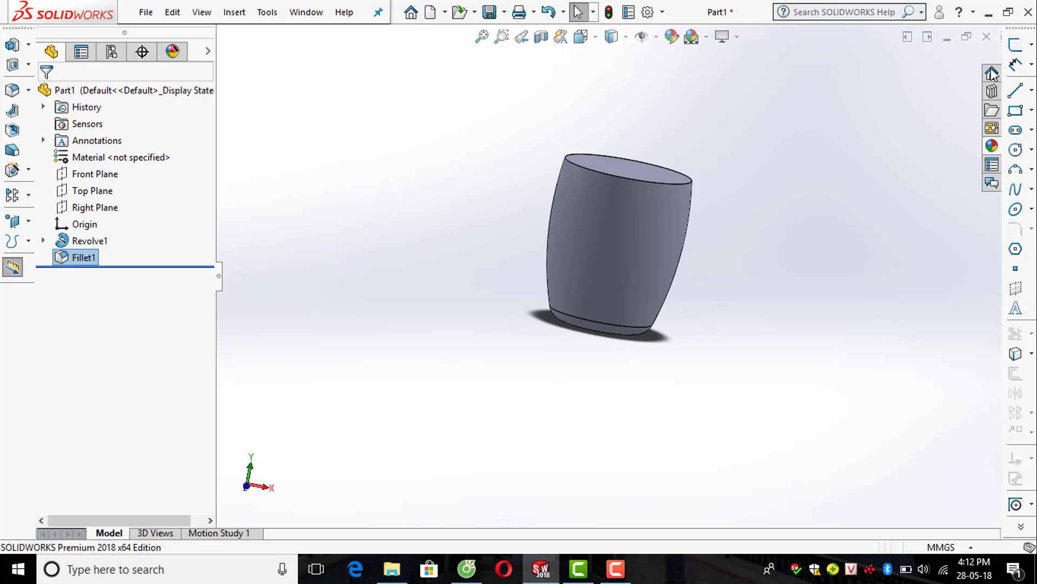
Start a sketch on the Front Plane and draw a horizontal centerline about 71 mm long from the origin toward positive X
click(1015, 45)
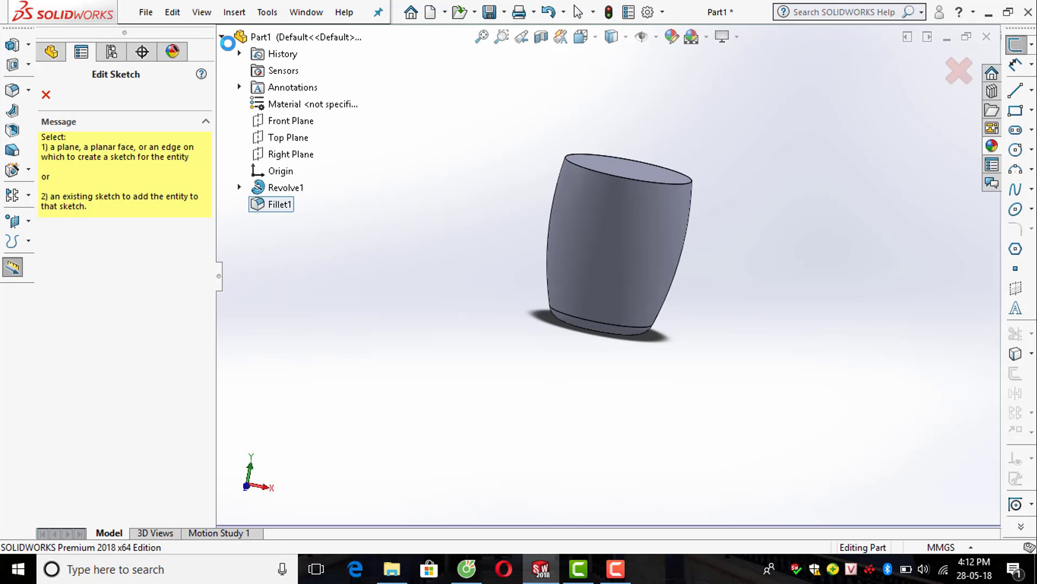
click(276, 121)
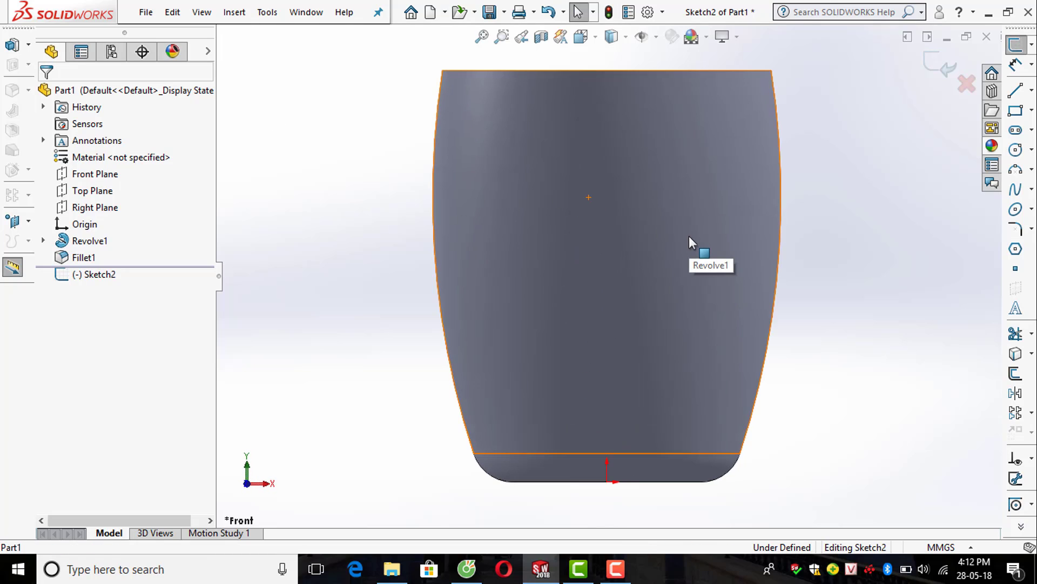
scroll(844, 172, up, 2)
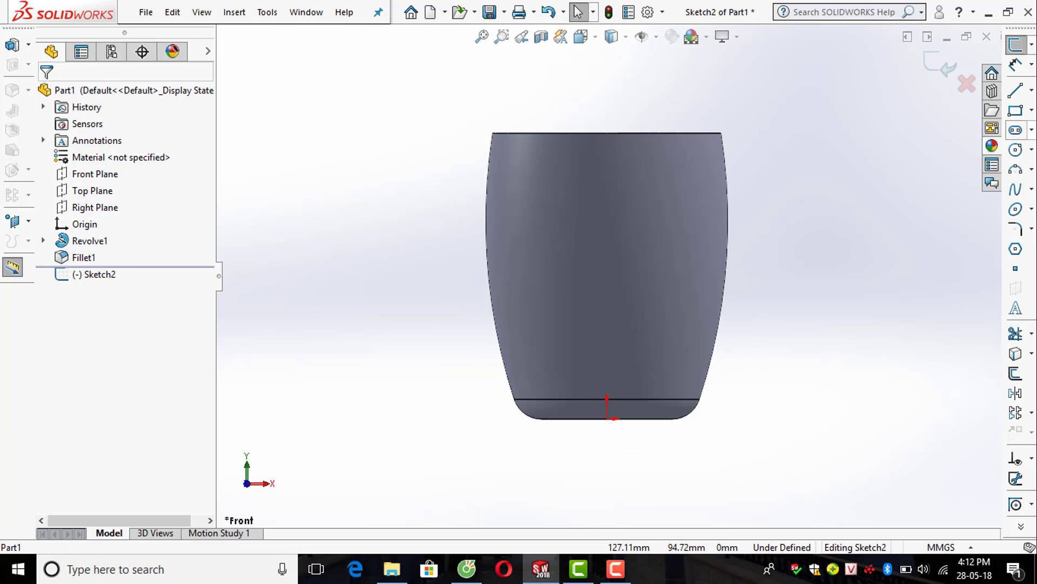
click(1014, 91)
click(1031, 90)
click(951, 109)
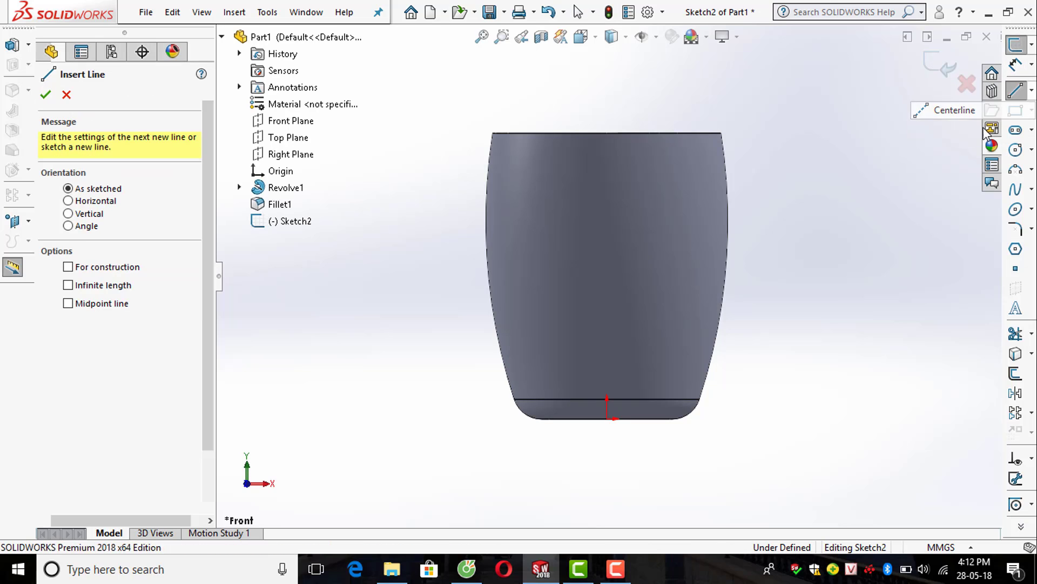
scroll(665, 470, down, 3)
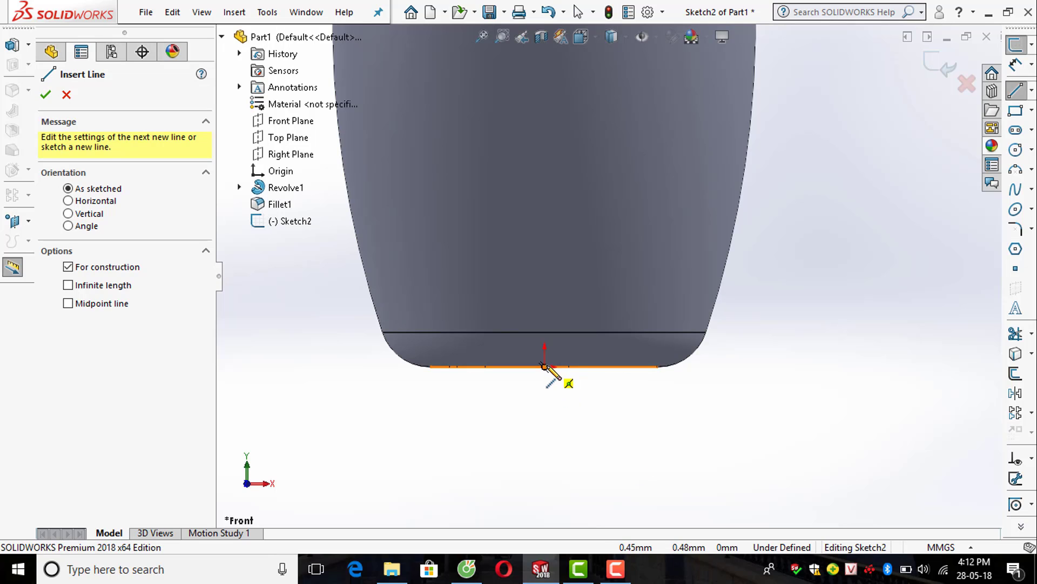
click(545, 367)
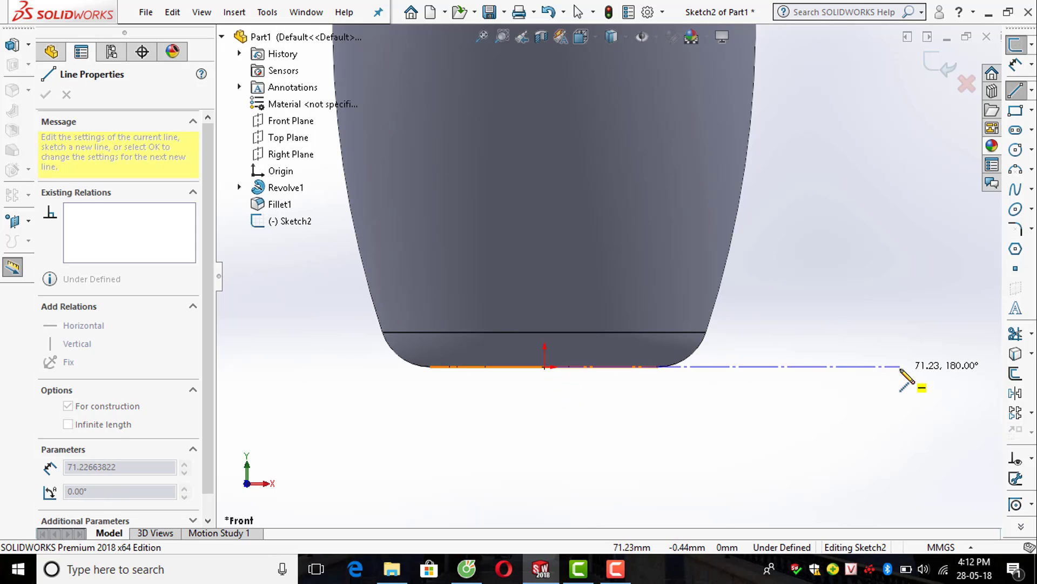
click(901, 368)
key(Escape)
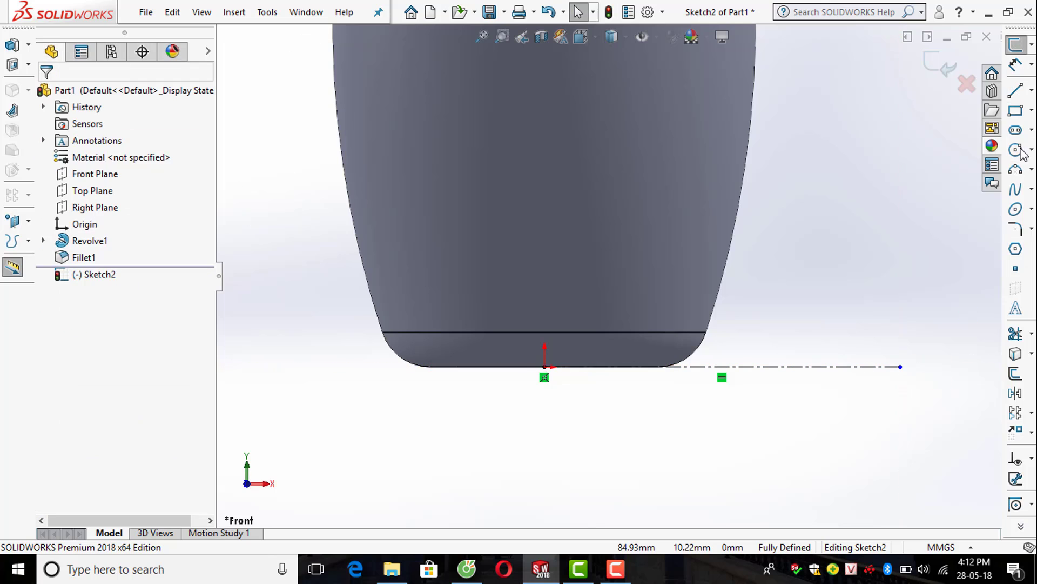
Draw a closed four-sided profile on the centerline with a slanted inner side, horizontal top, vertical outer side and a base about 30 mm wide
click(1017, 93)
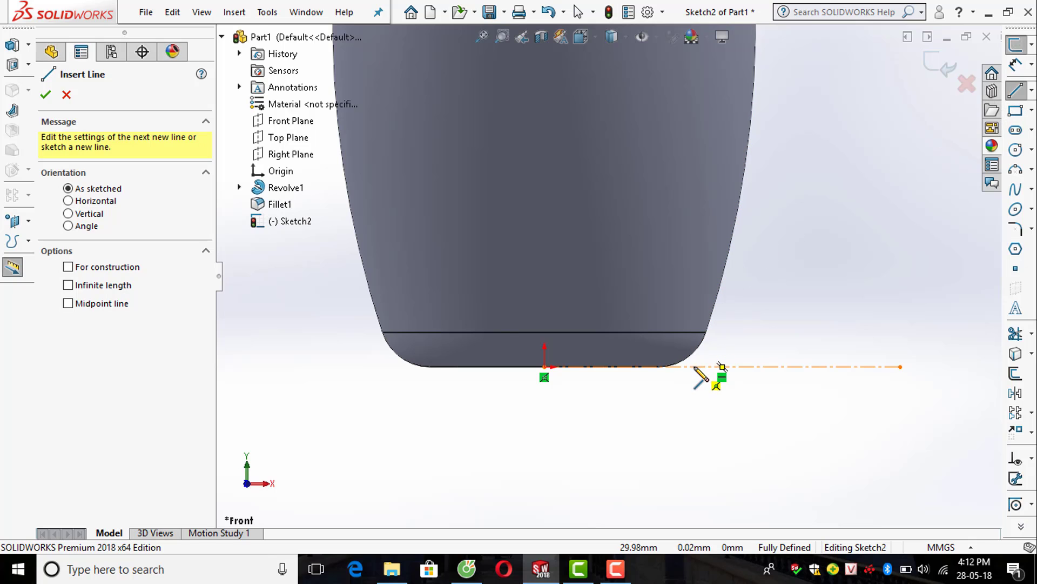
click(695, 366)
click(737, 108)
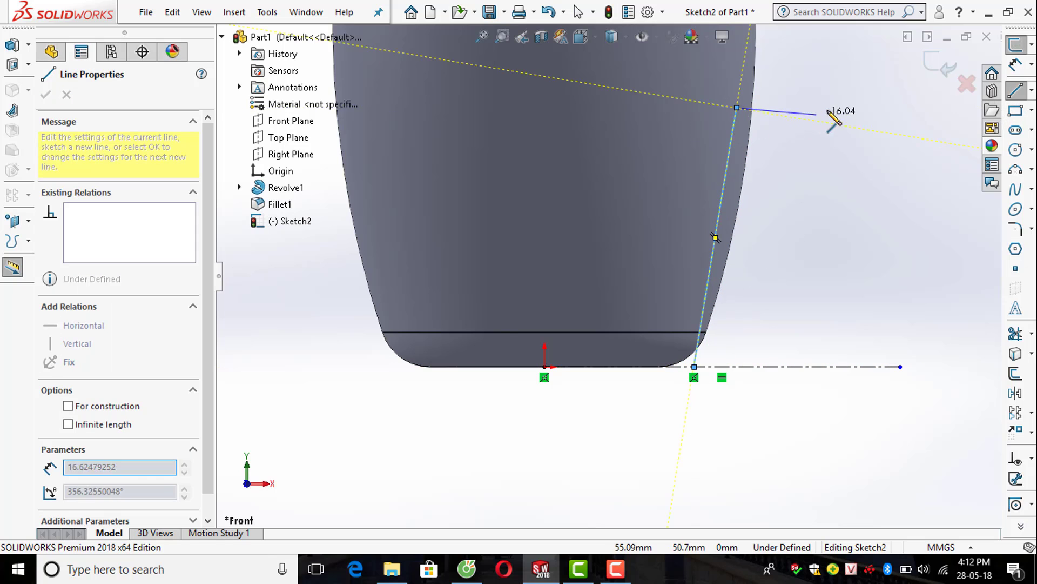
click(843, 107)
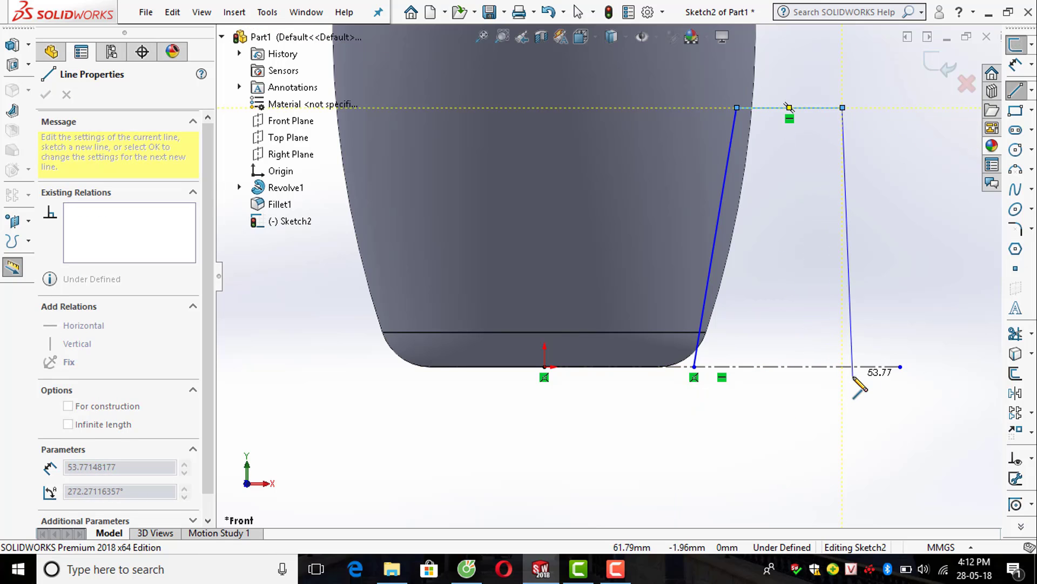
click(843, 366)
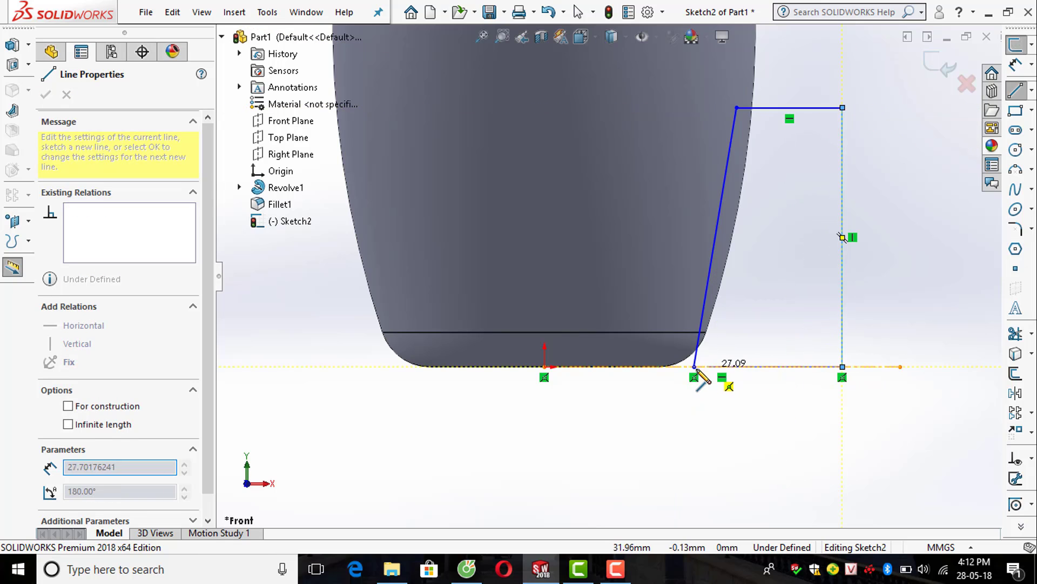
click(695, 366)
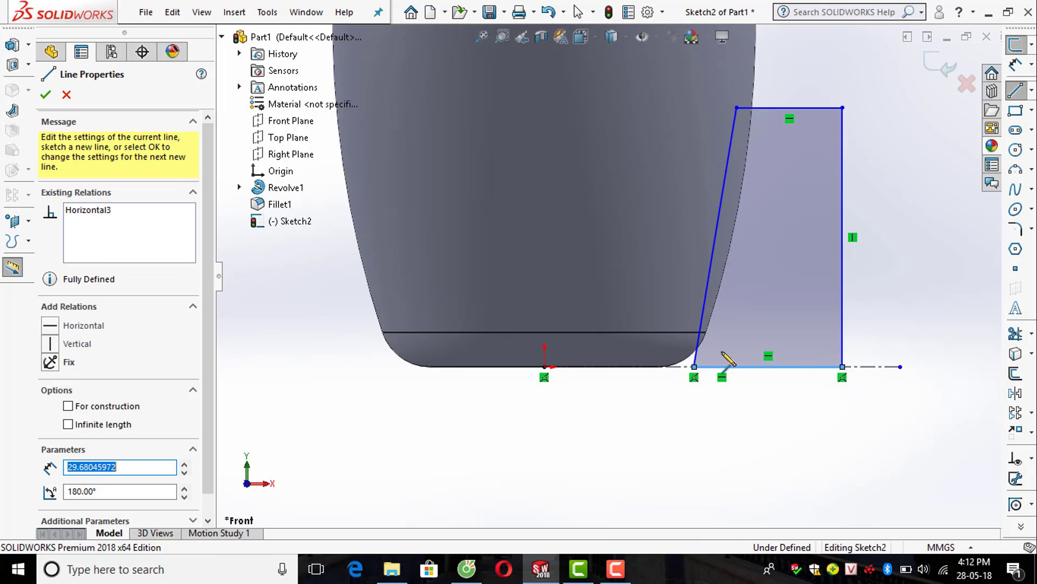
Dimension the distance from the origin to the lower inner corner of the four-sided profile as 25 mm
click(1015, 64)
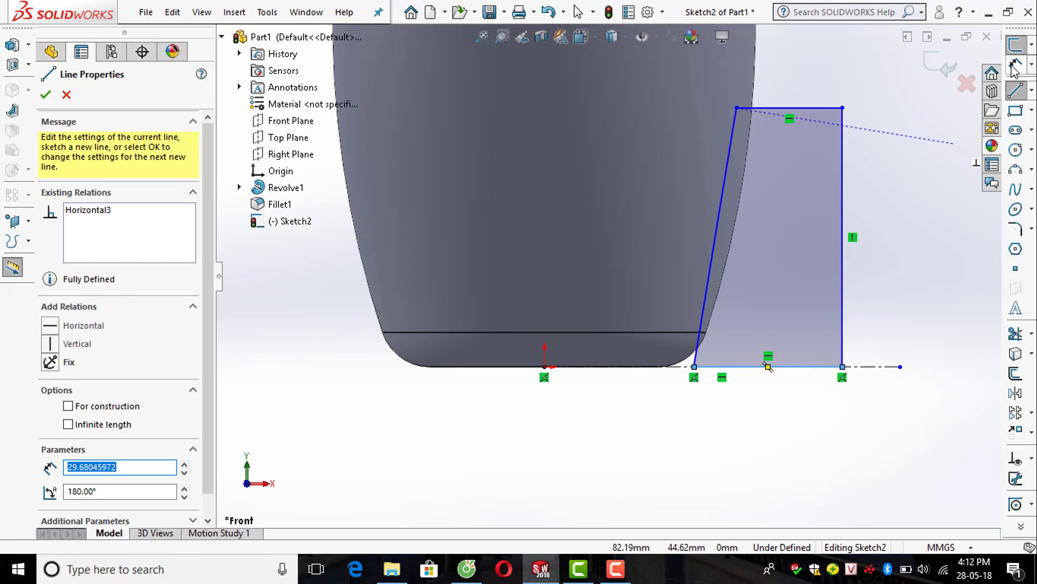
click(544, 367)
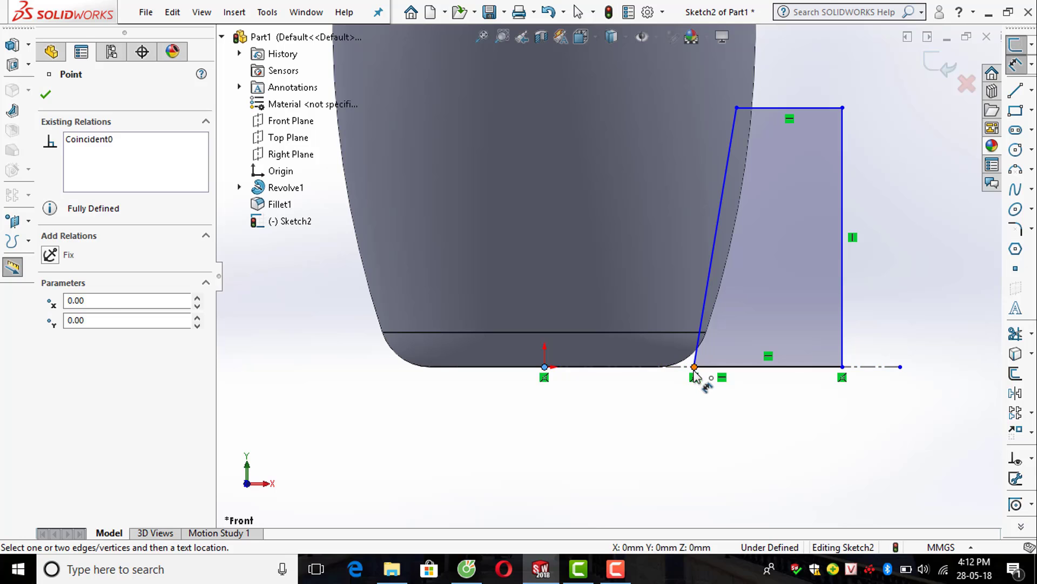
click(694, 367)
click(598, 453)
text(25)
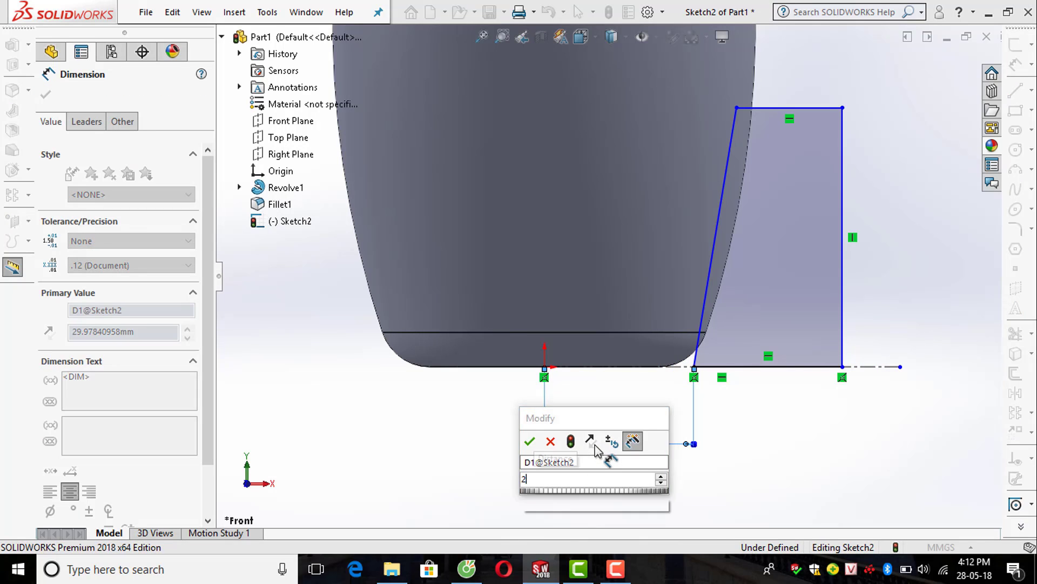
key(Return)
click(912, 276)
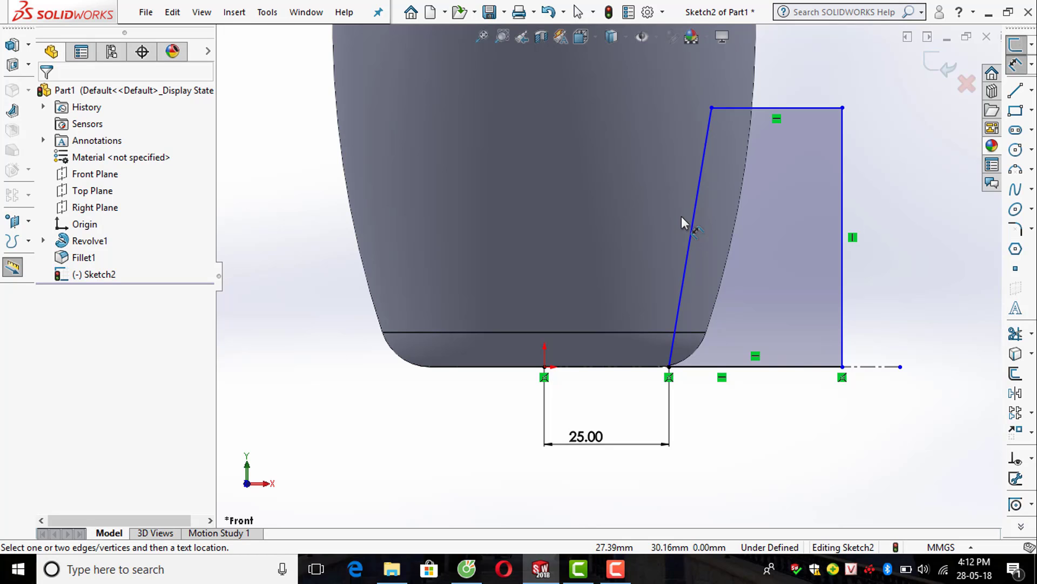
Dimension the angle between the profile's slanted inner side and its base as 80°
mouse_move(695, 234)
mouse_down()
mouse_move(745, 335)
mouse_move(745, 373)
mouse_up()
click(747, 367)
click(759, 332)
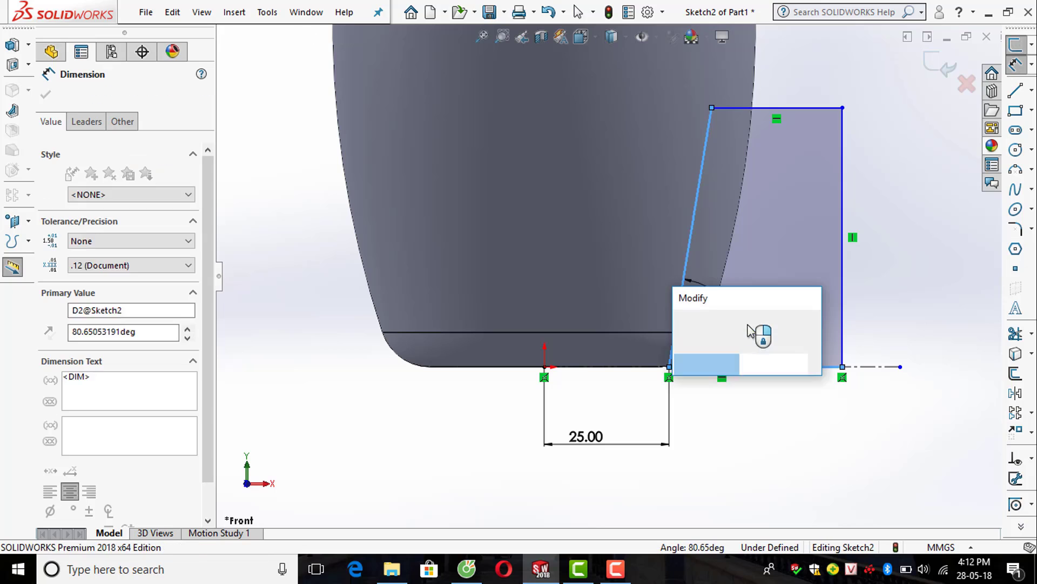
text(80)
key(Return)
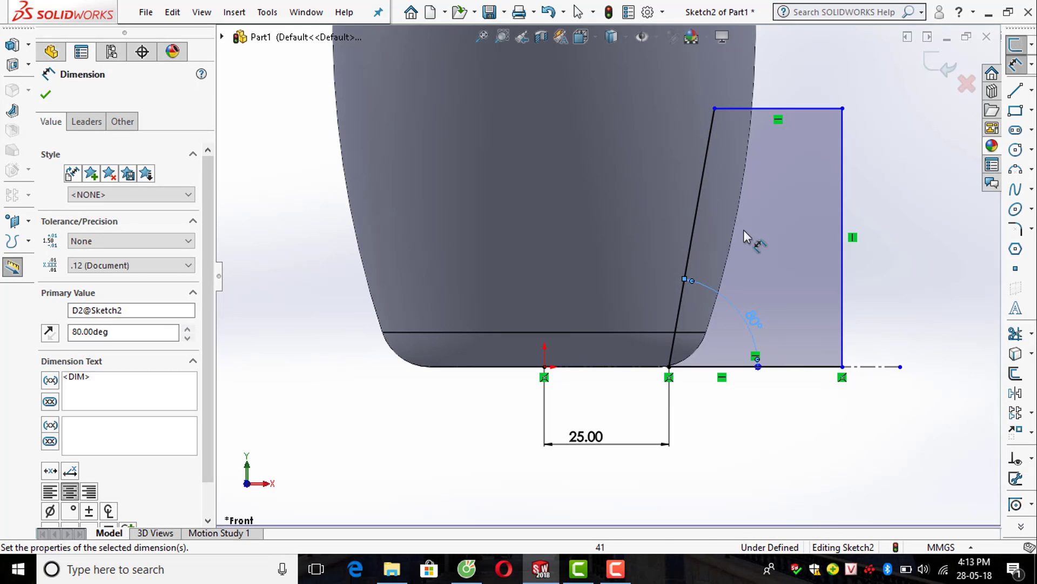
Add a driven angle dimension between the profile's top line and its slanted inner side
click(750, 114)
click(711, 141)
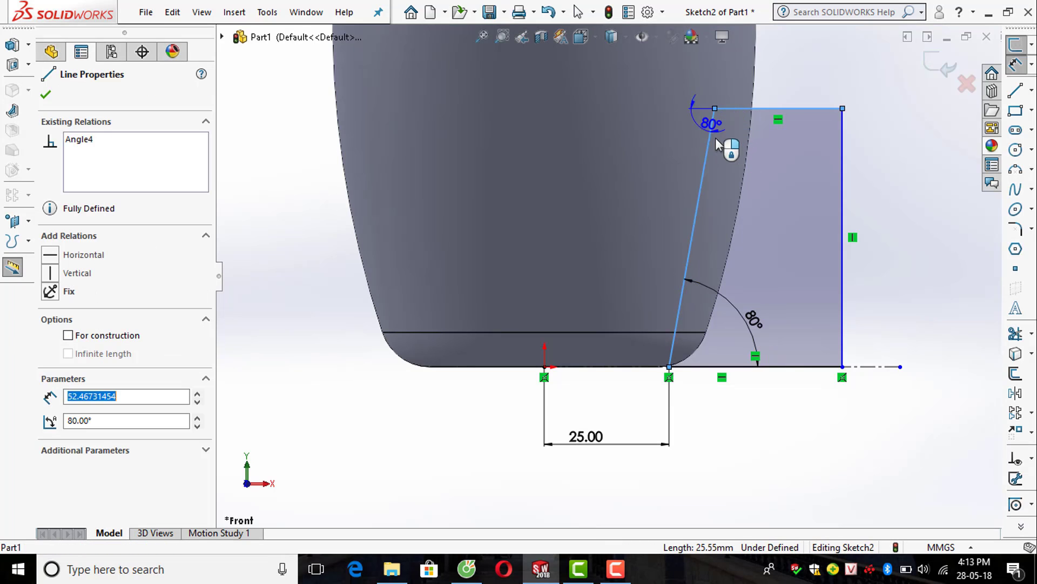
click(754, 173)
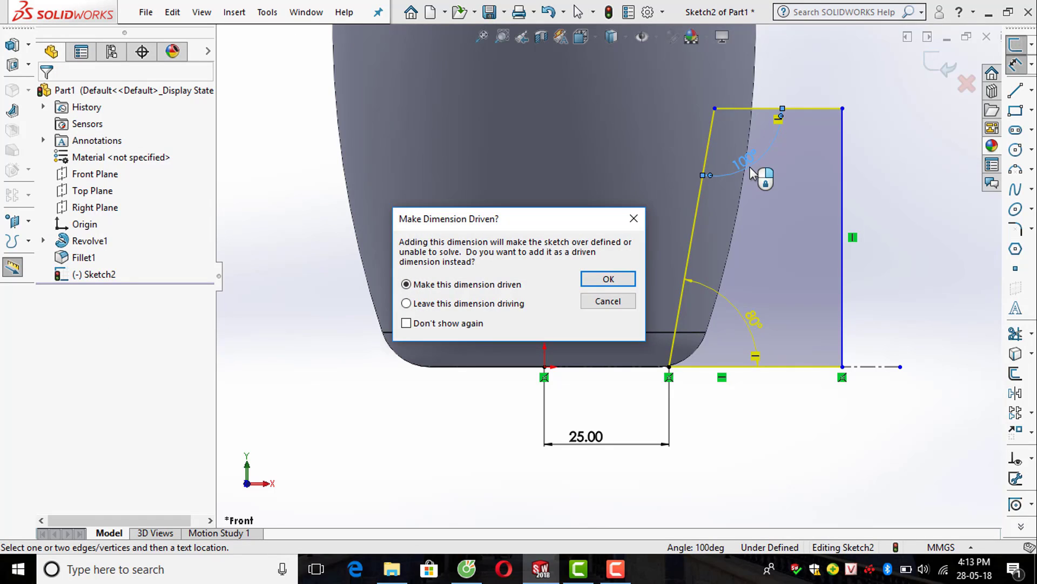
click(622, 280)
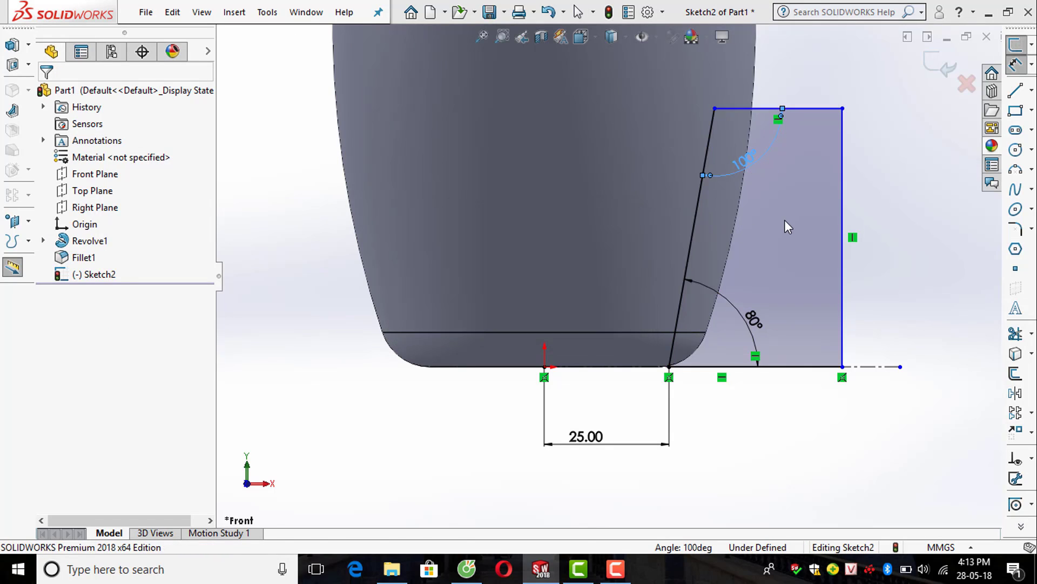
key(Escape)
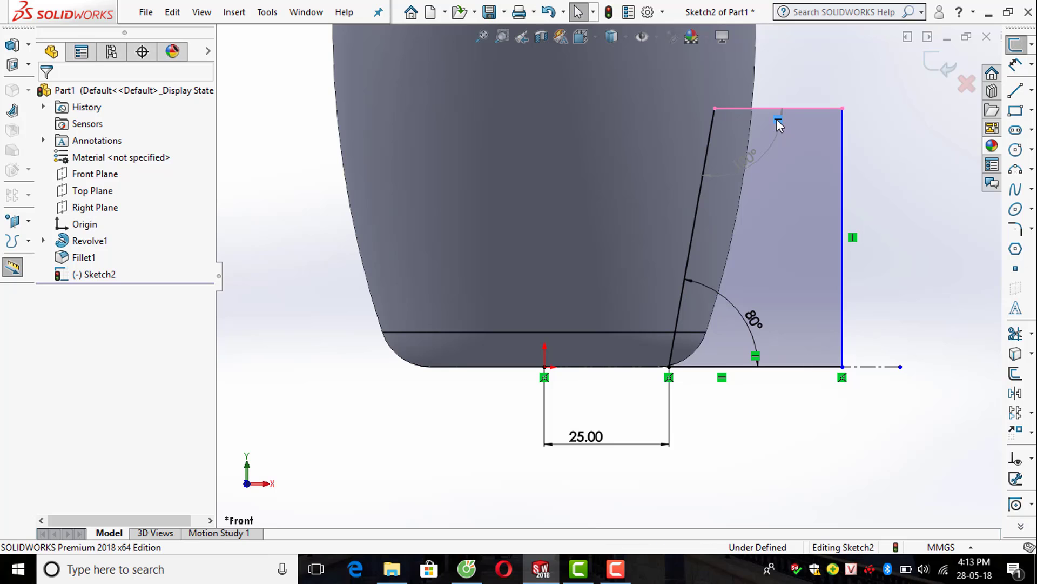
Delete the top line's horizontal relation and the driven angle dimension at the upper inner corner
double_click(754, 165)
click(622, 284)
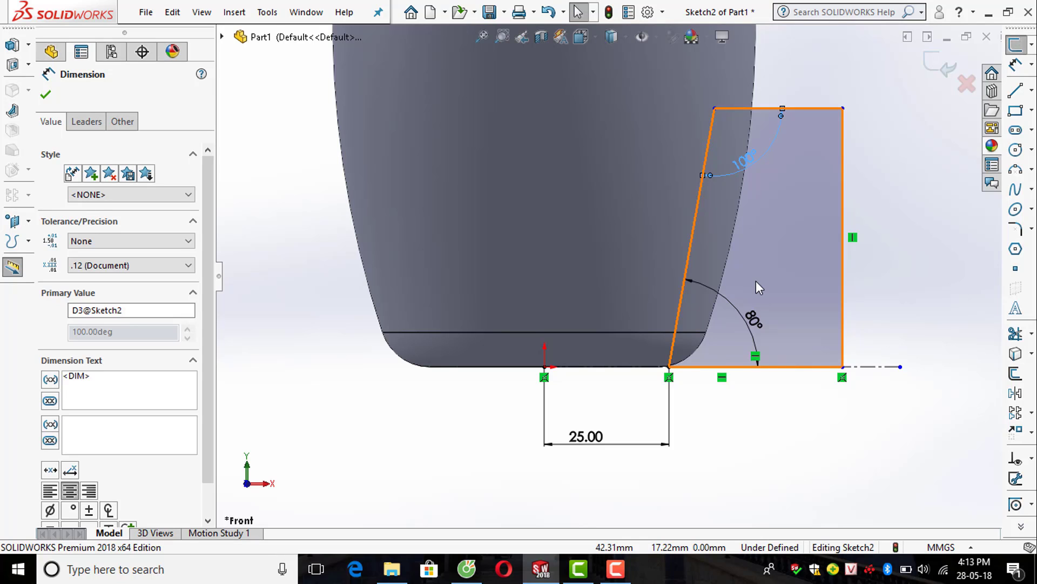
key(Delete)
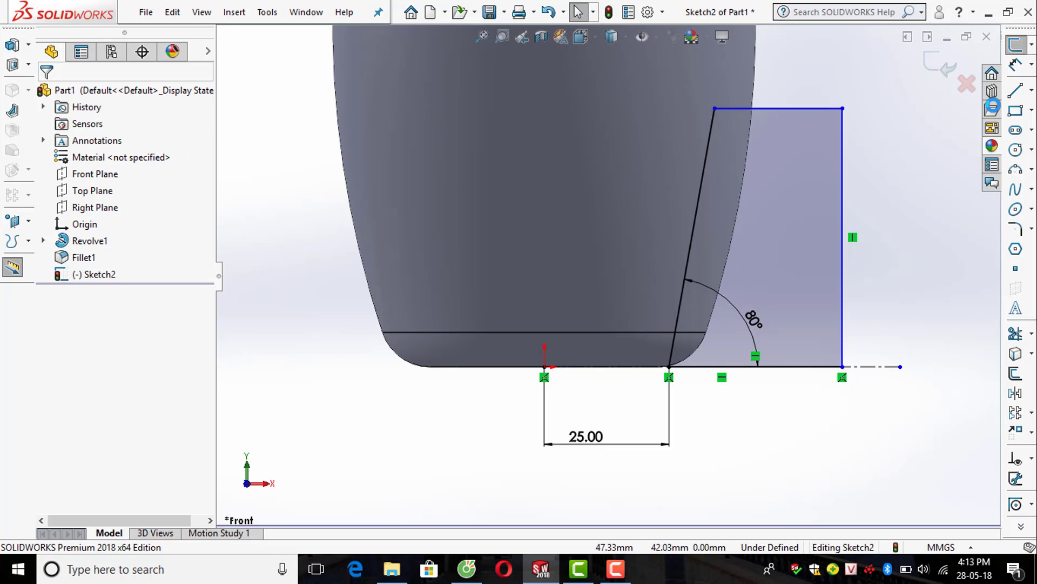
Dimension the angle between the profile's top line and its slanted inner side as 130°
click(1015, 64)
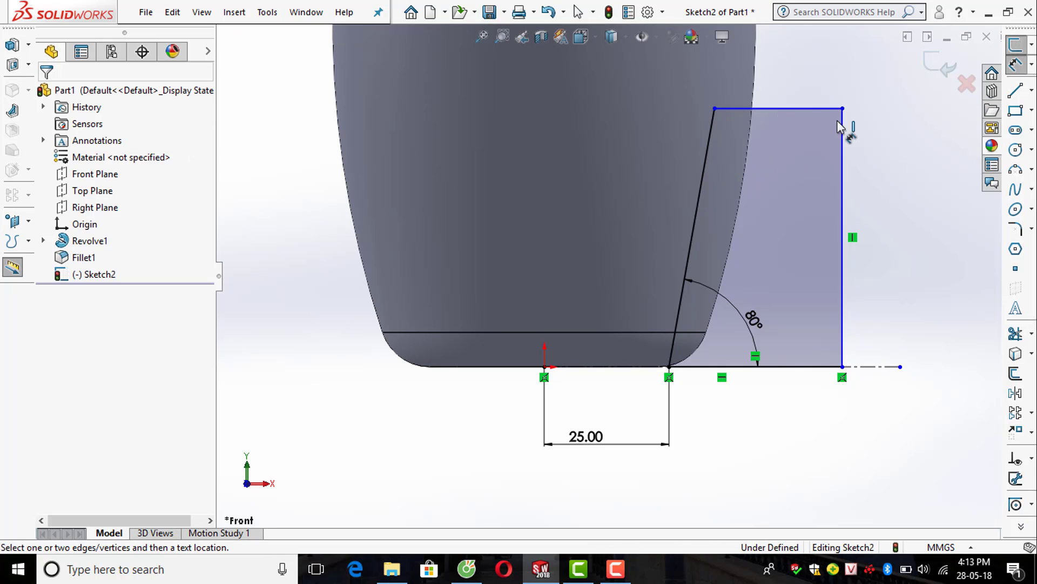
click(791, 109)
click(705, 157)
click(748, 164)
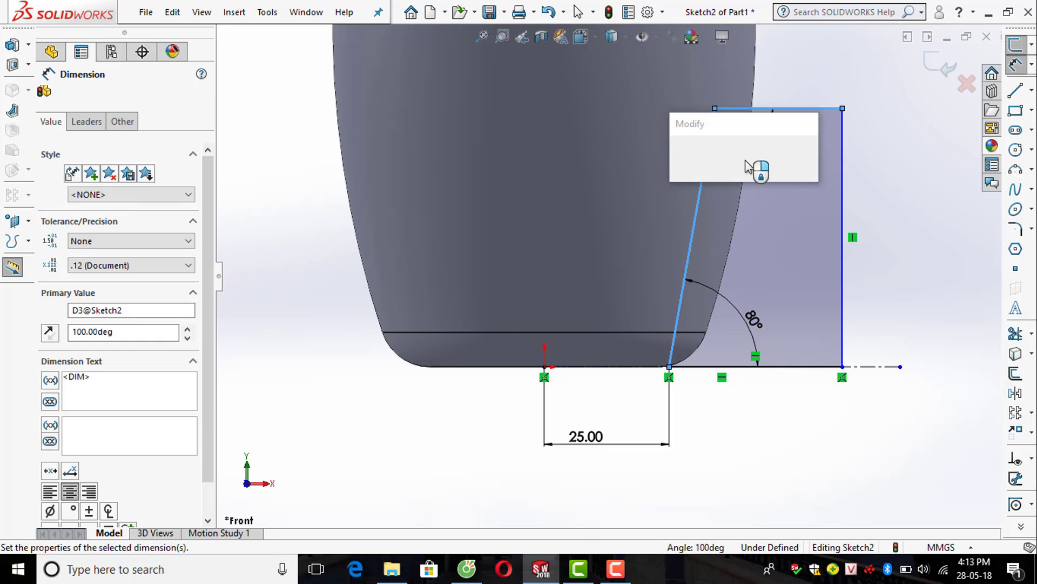
text(130)
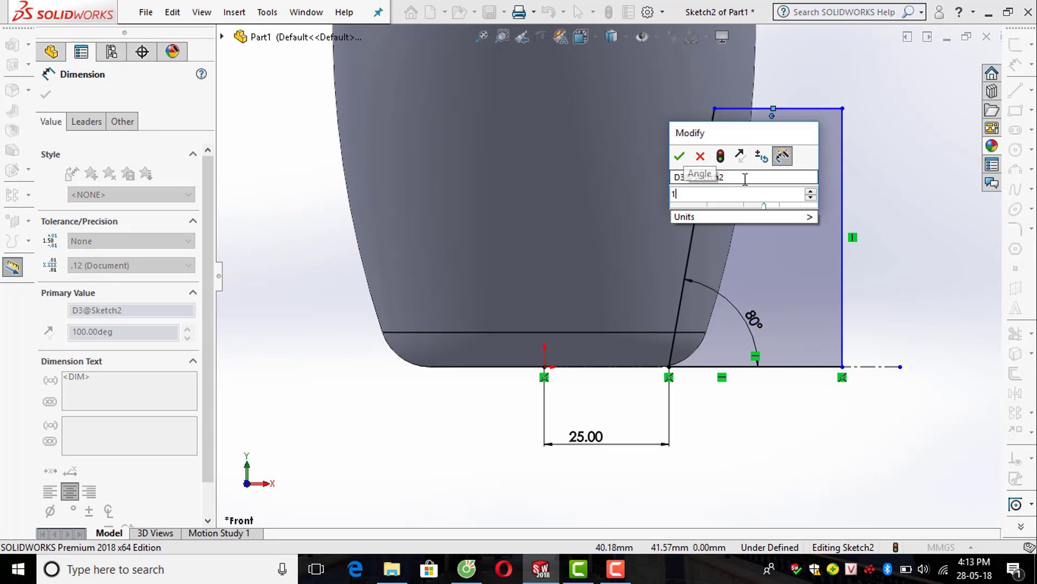
key(Return)
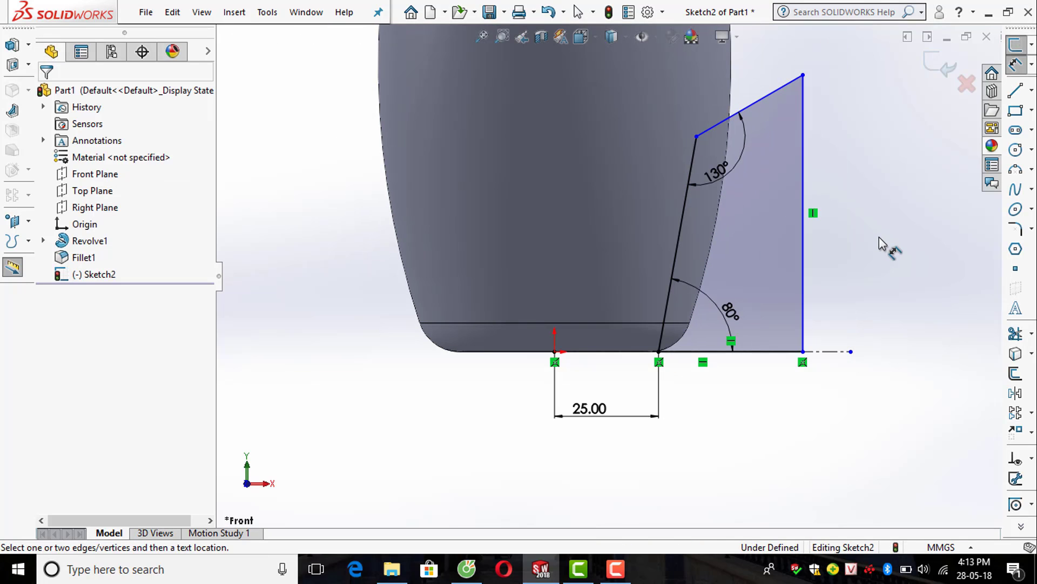
Dimension the vertical distance from the profile's base to its upper inner corner as 50 mm
click(697, 137)
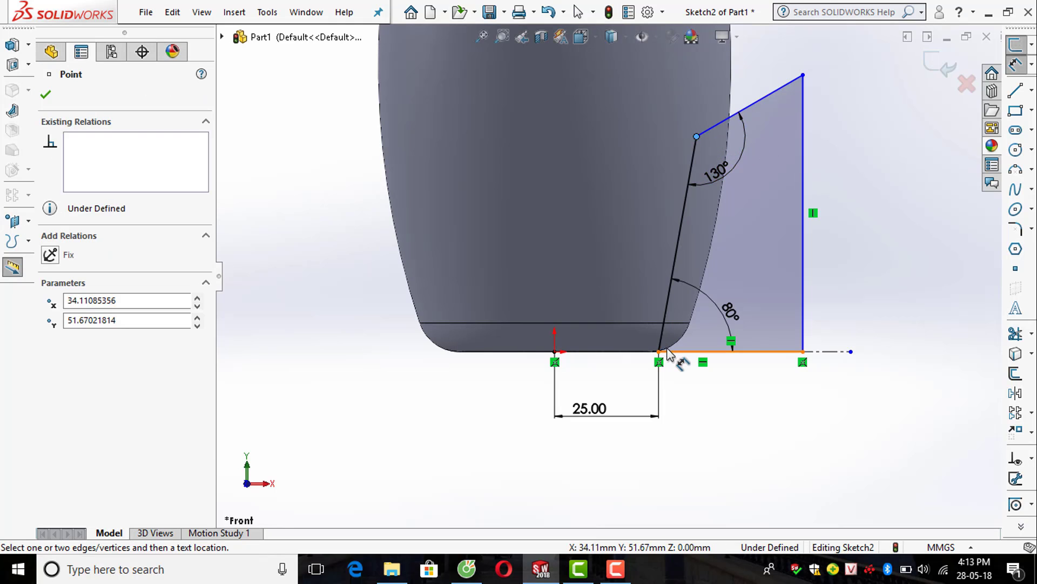
click(682, 351)
click(605, 270)
text(50)
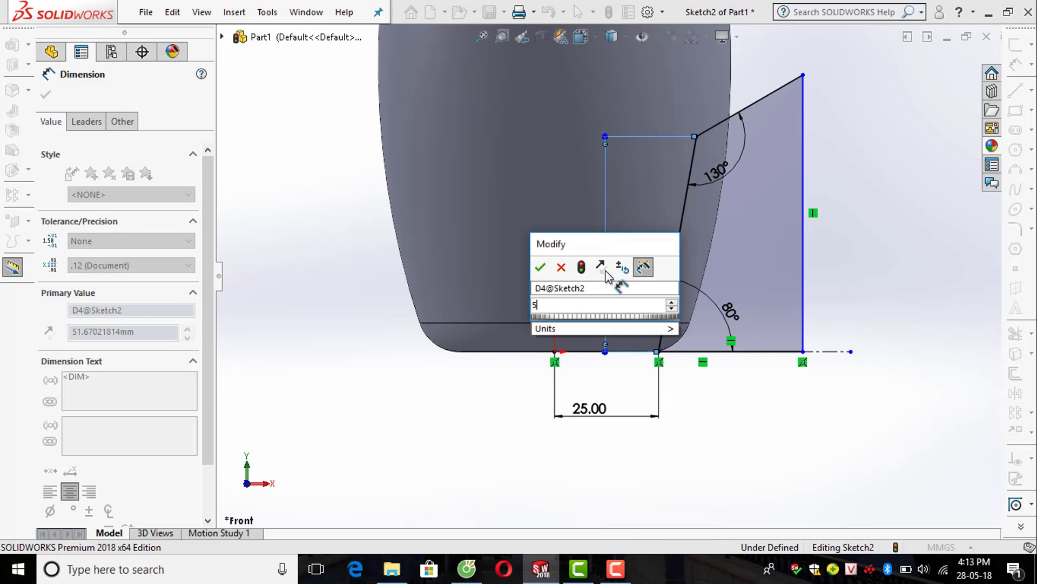
key(Return)
key(Escape)
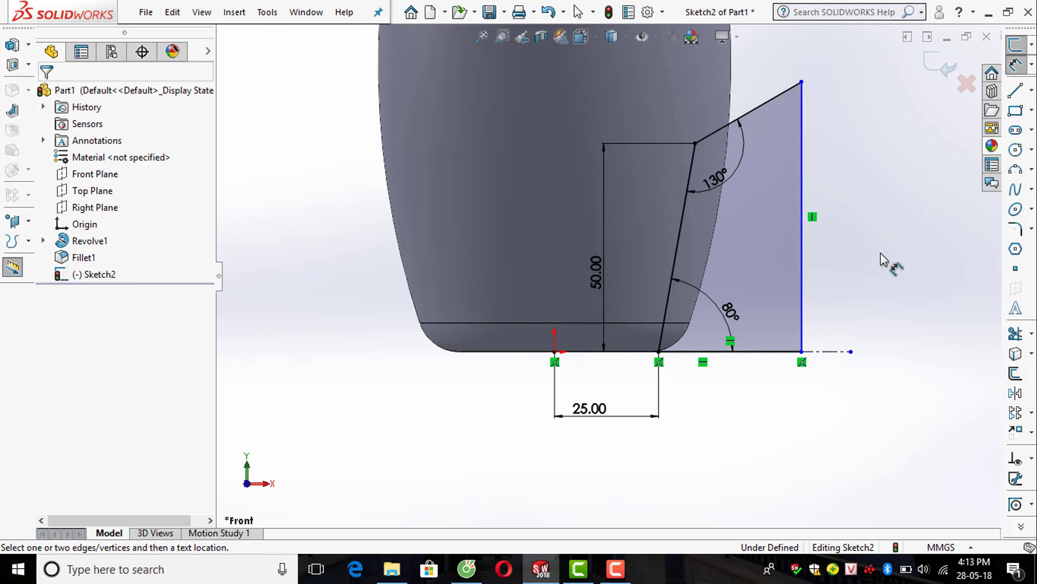
Dimension the profile's base length as 40 mm and exit the sketch
click(773, 354)
click(740, 414)
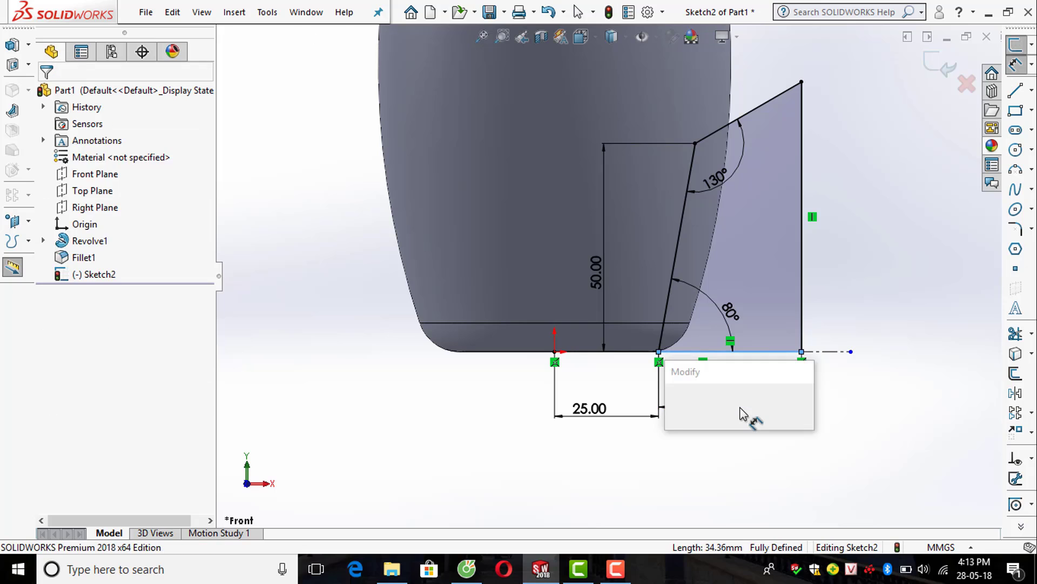
text(40)
key(Return)
key(Escape)
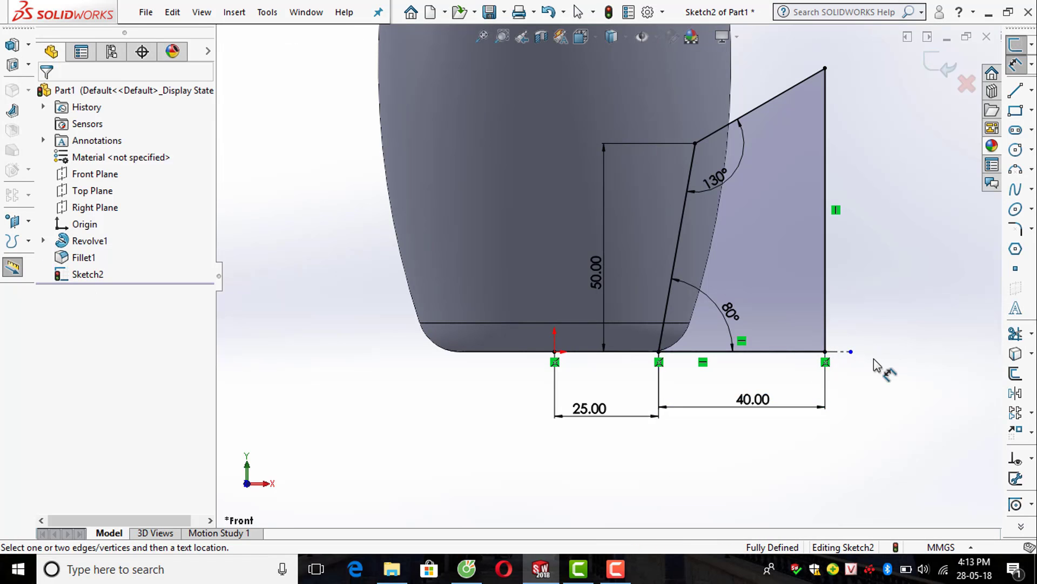
key(f)
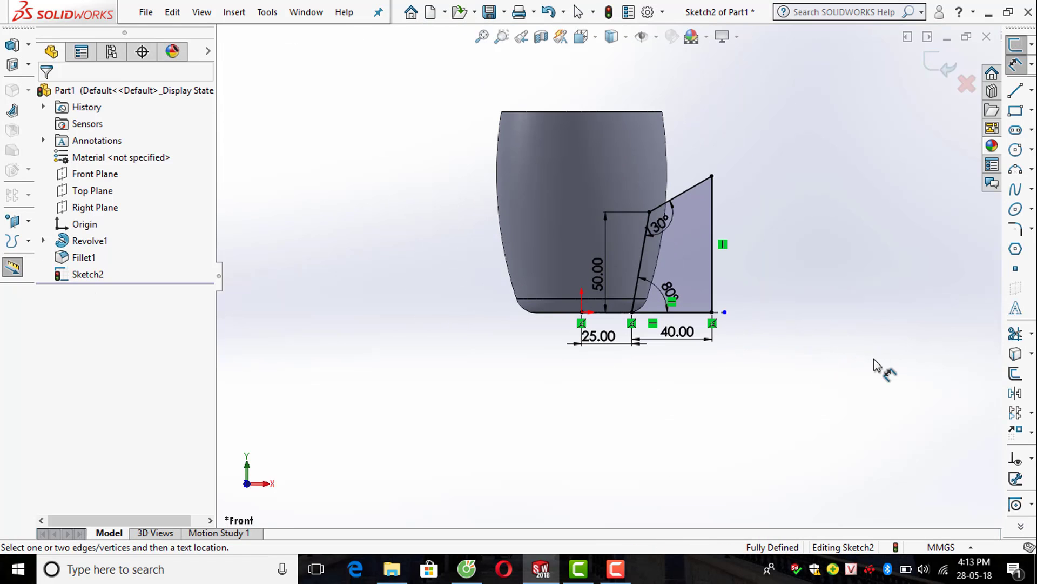
click(942, 65)
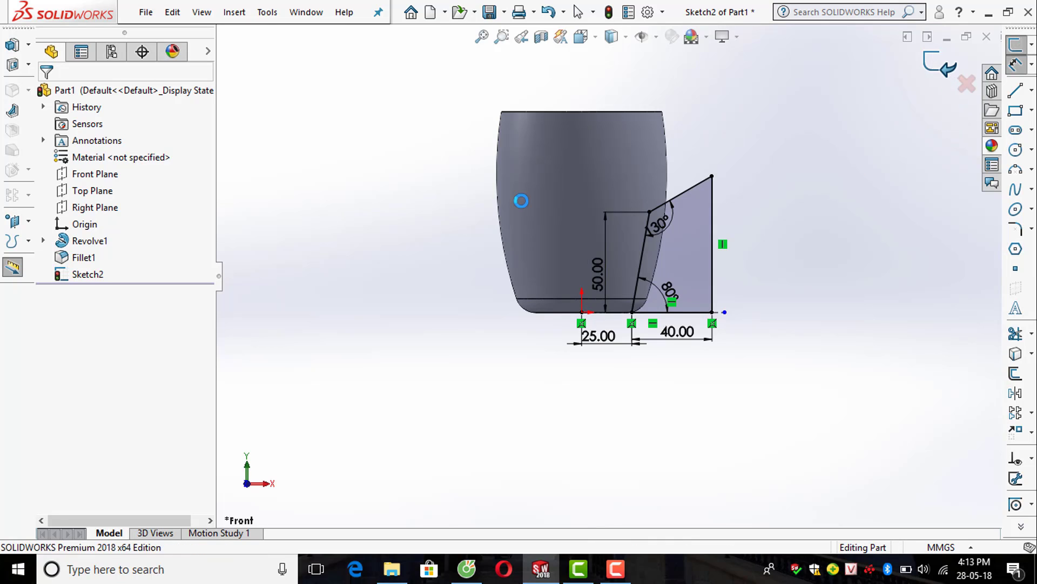
Cut the body with a 360° blind Revolved Cut of the profile about its vertical outer side
click(28, 65)
click(50, 86)
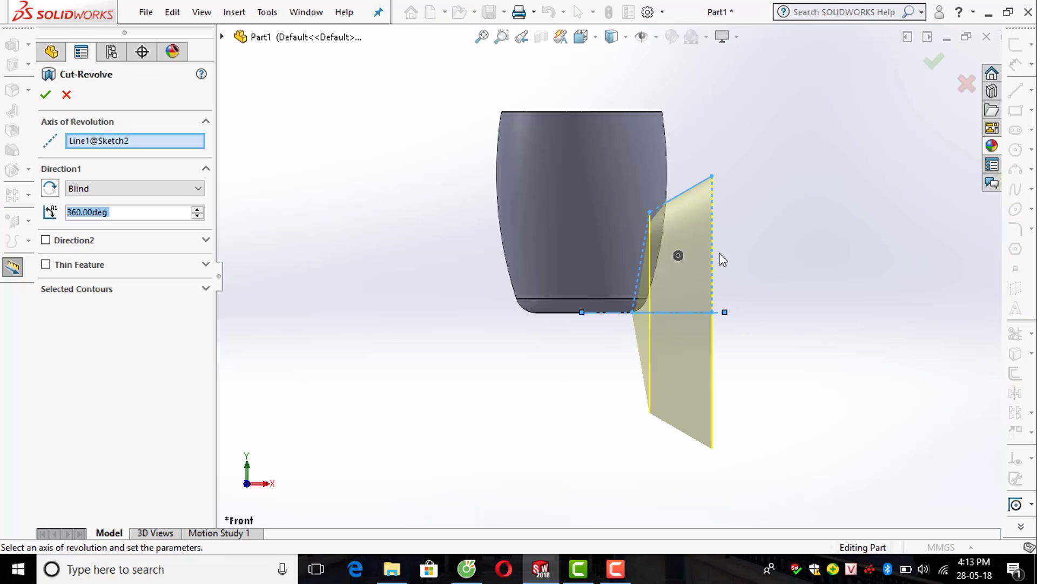
click(716, 254)
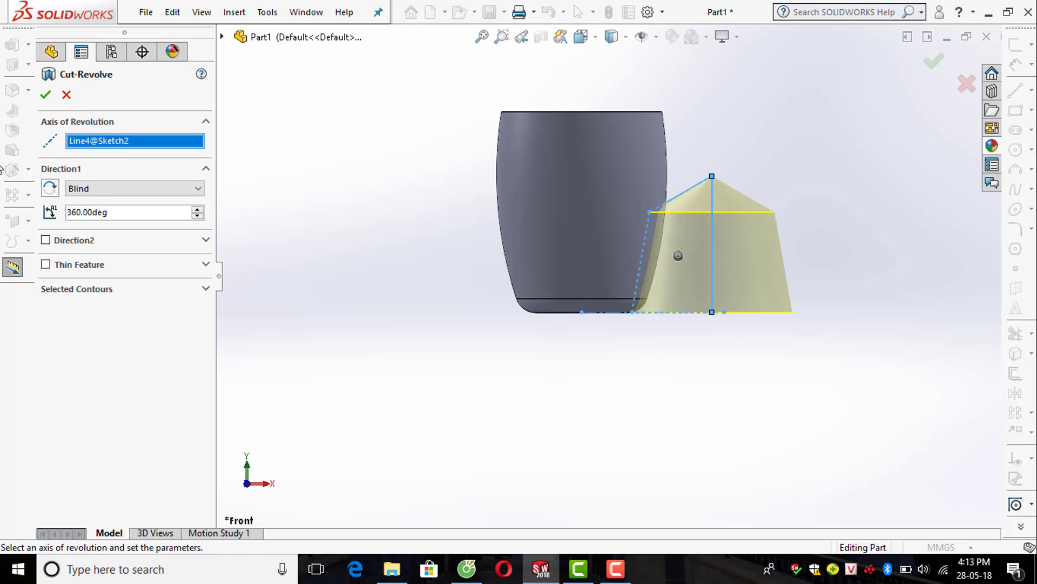
click(45, 96)
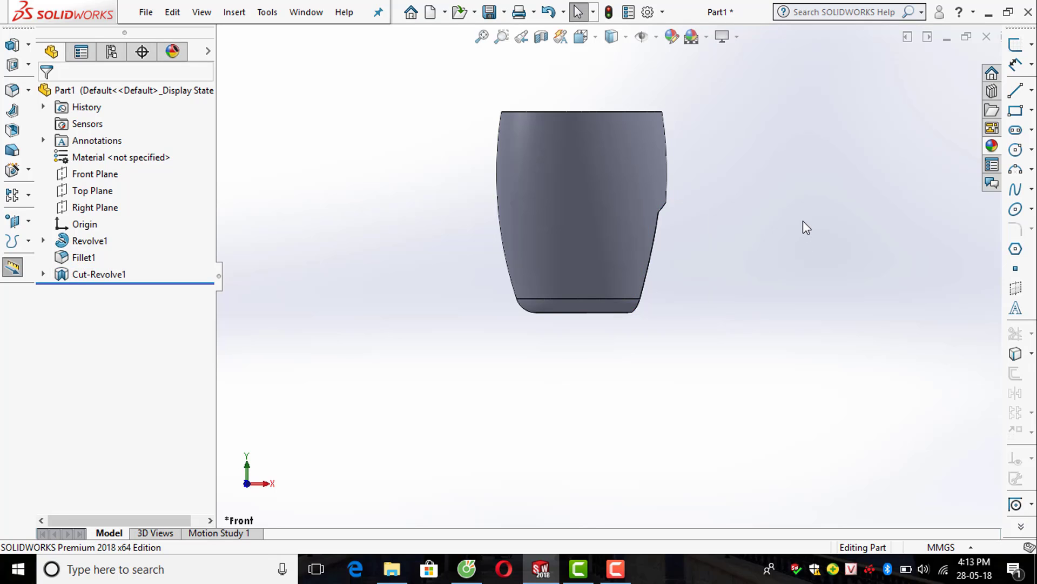
Create a circular pattern of the revolved cut around the top circular edge with 6 equally spaced instances over 360°
middle_drag(760, 244, 643, 274)
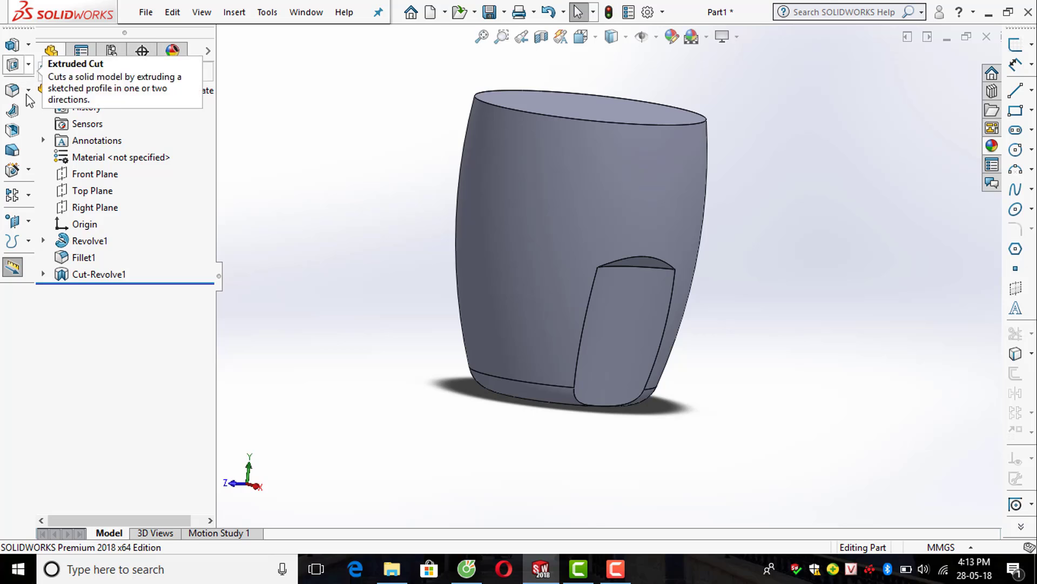
click(28, 196)
click(81, 213)
middle_drag(390, 165, 518, 157)
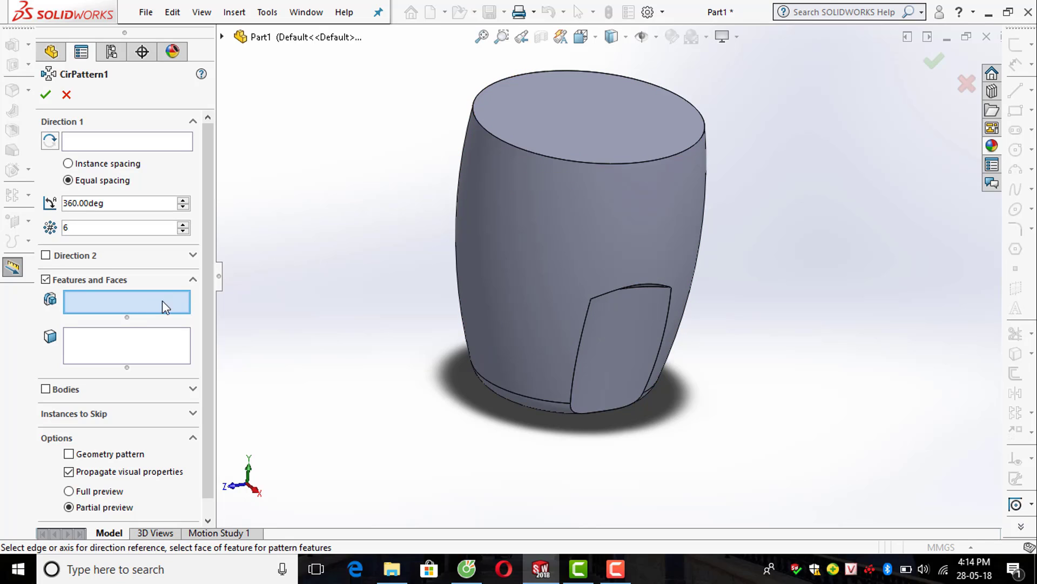
click(608, 360)
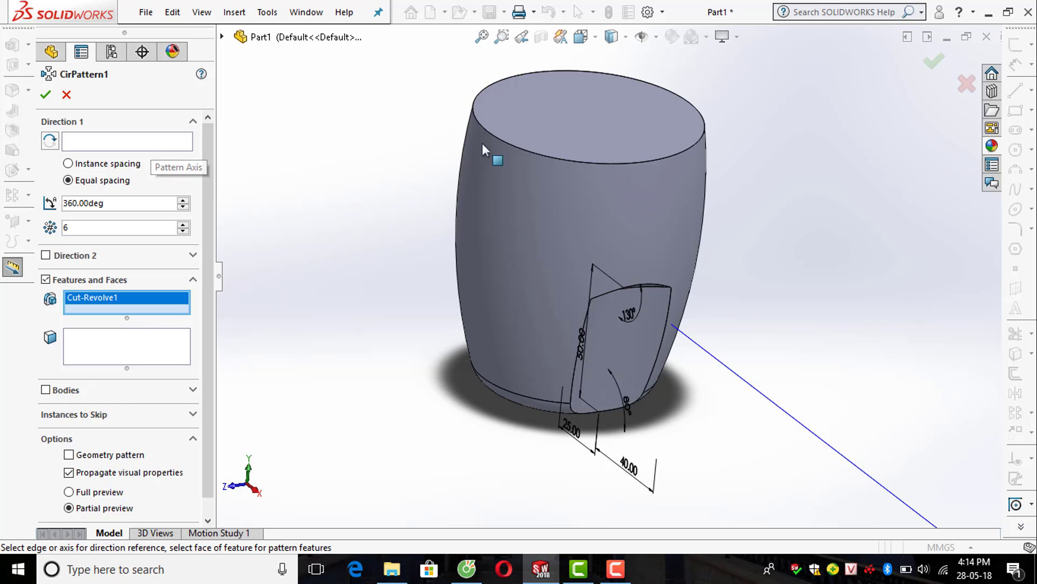
click(536, 157)
middle_drag(331, 267, 354, 209)
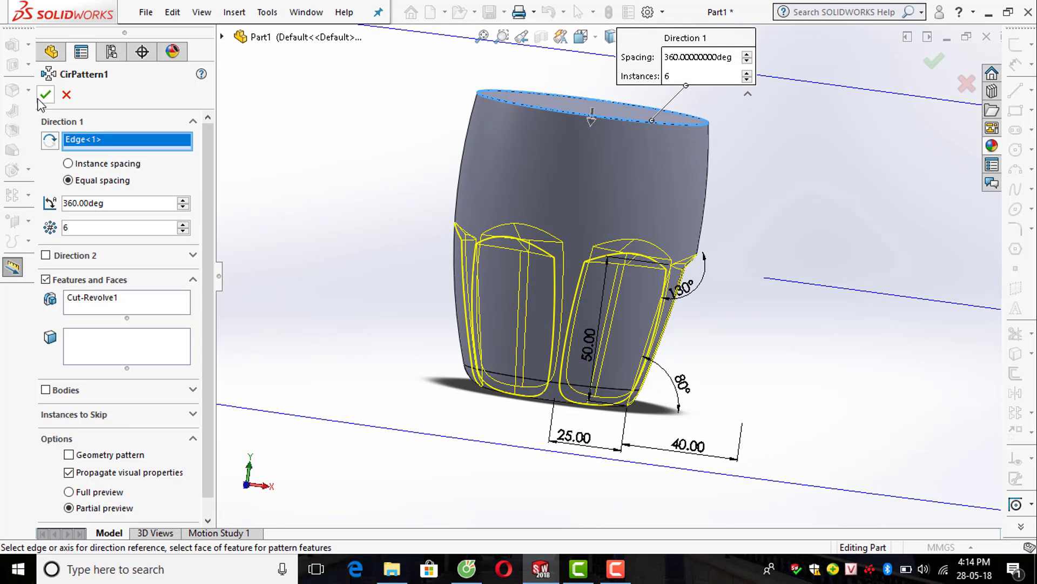
click(45, 96)
key(f)
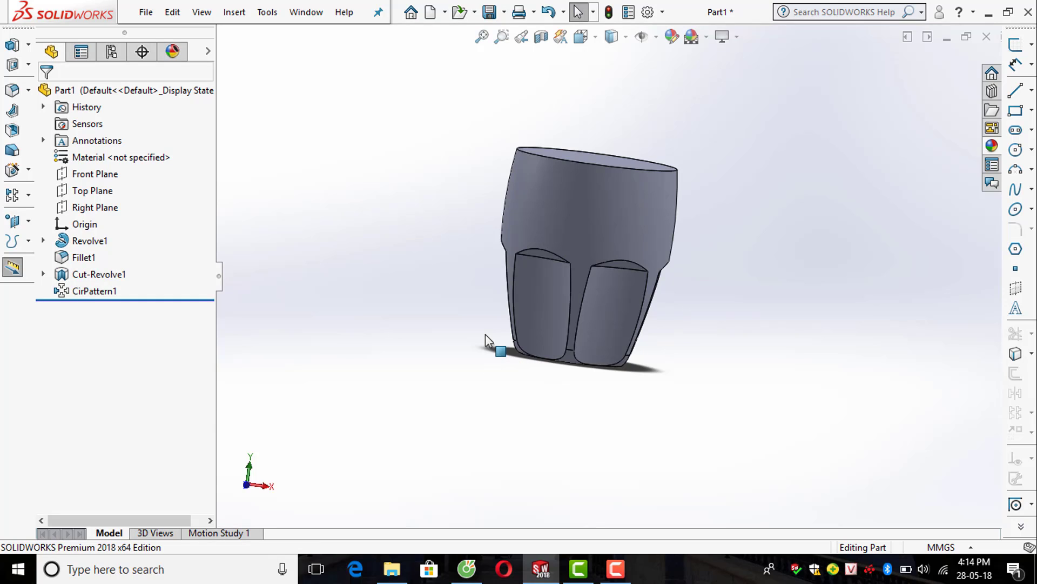
Start a new sketch on the Right Plane
middle_drag(639, 202, 621, 246)
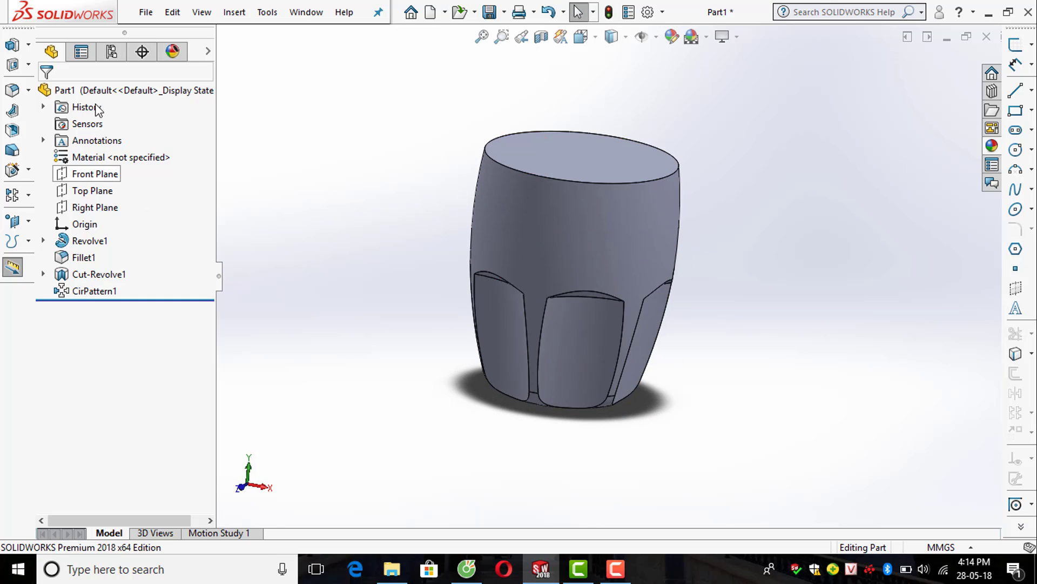
click(1015, 44)
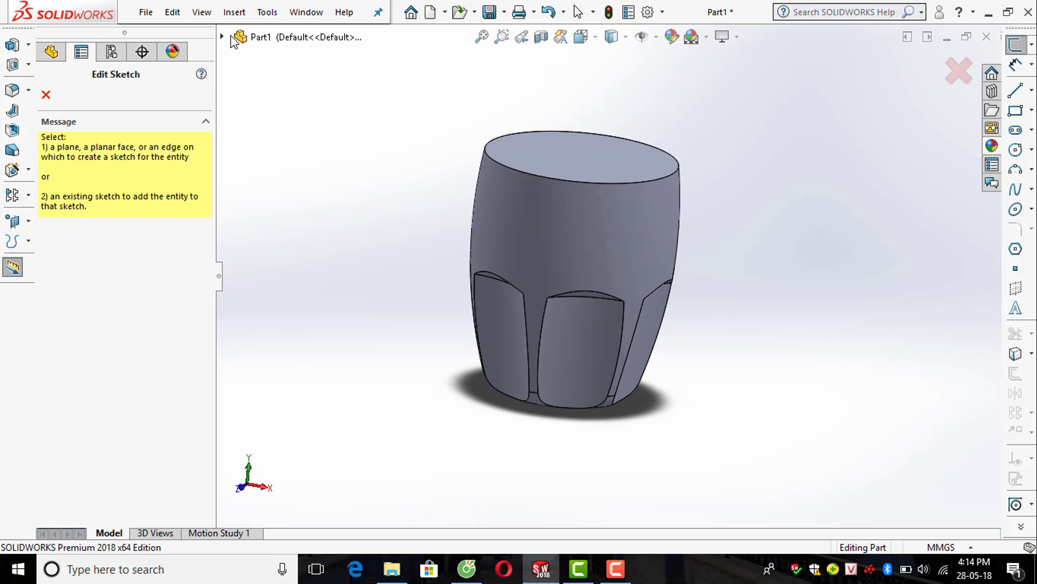
click(223, 37)
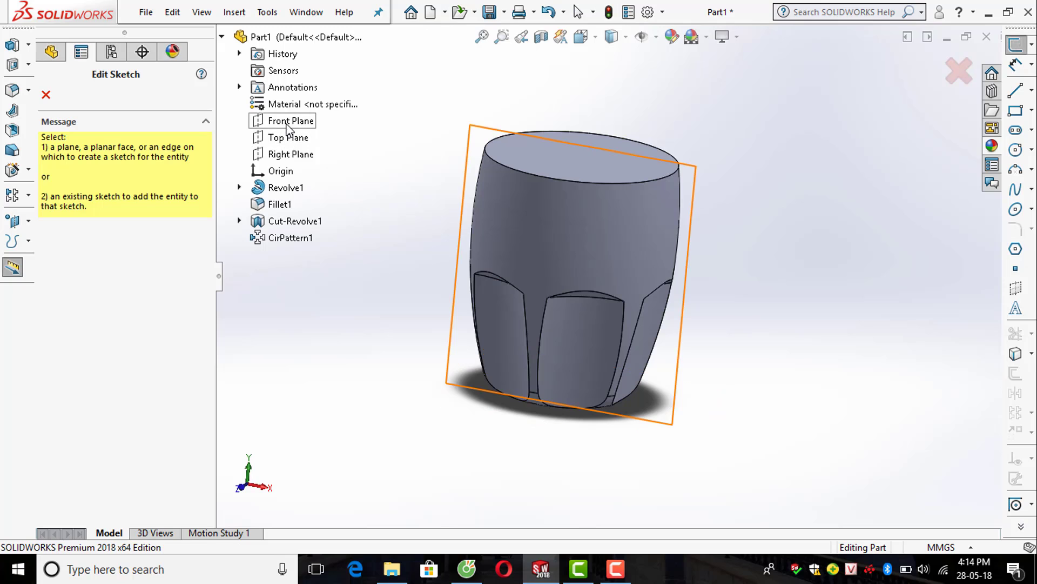
middle_drag(584, 218, 557, 243)
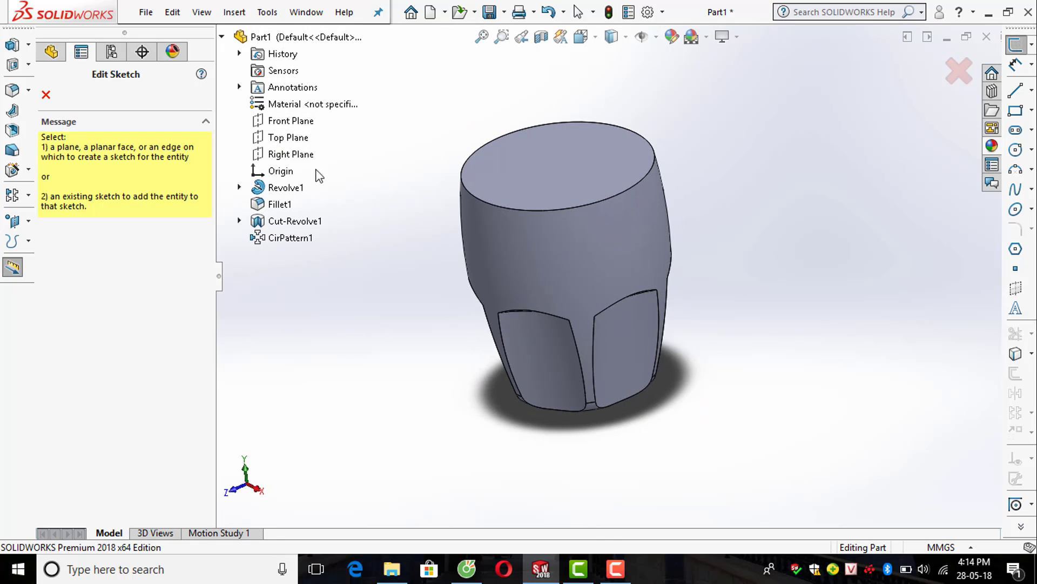
click(277, 155)
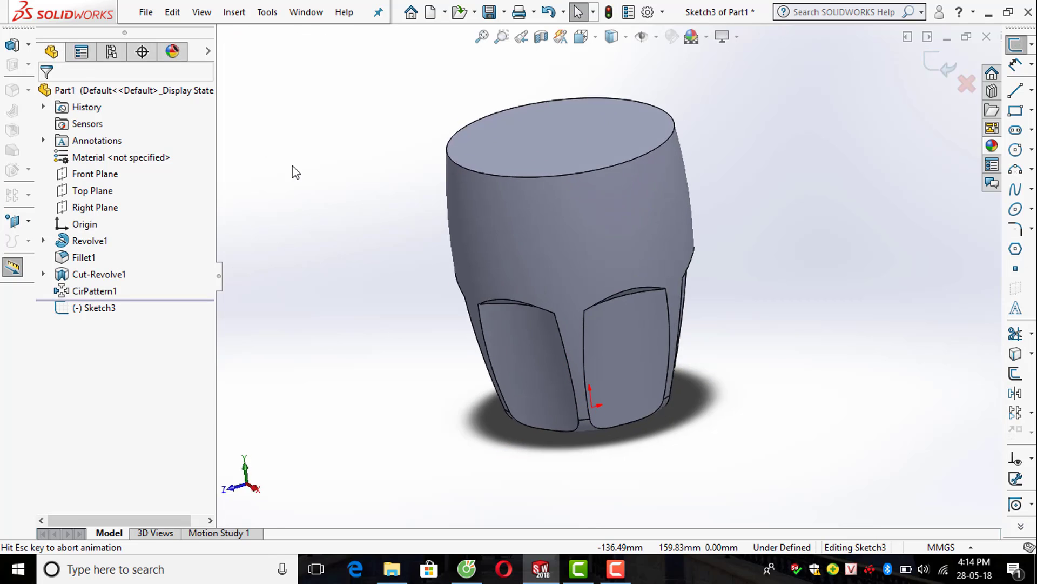
scroll(611, 266, up, 1)
scroll(767, 357, down, 2)
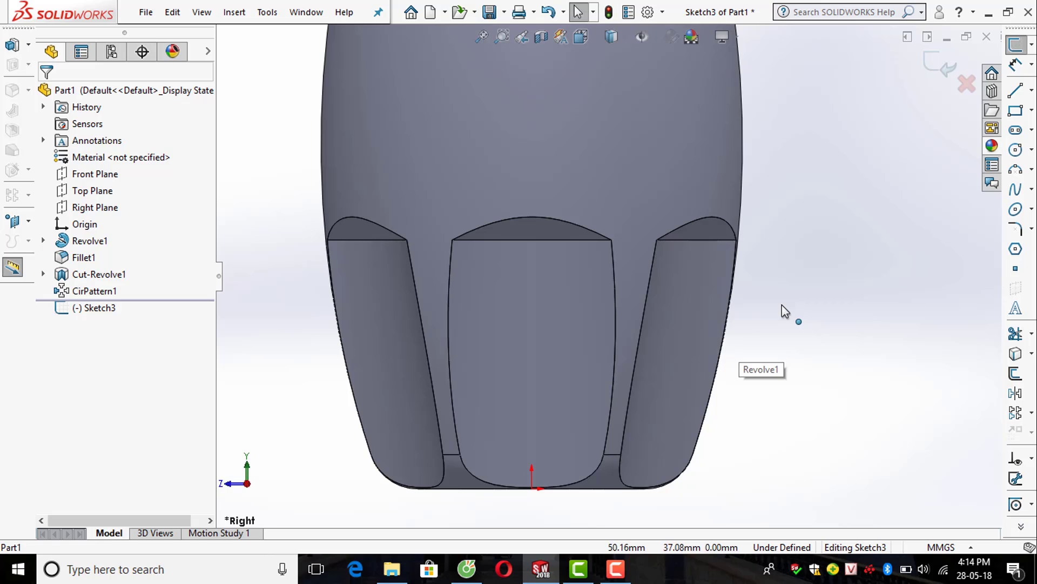
Draw an infinite-length construction centerline through the origin, tilted about 2° from horizontal
click(1031, 91)
click(951, 109)
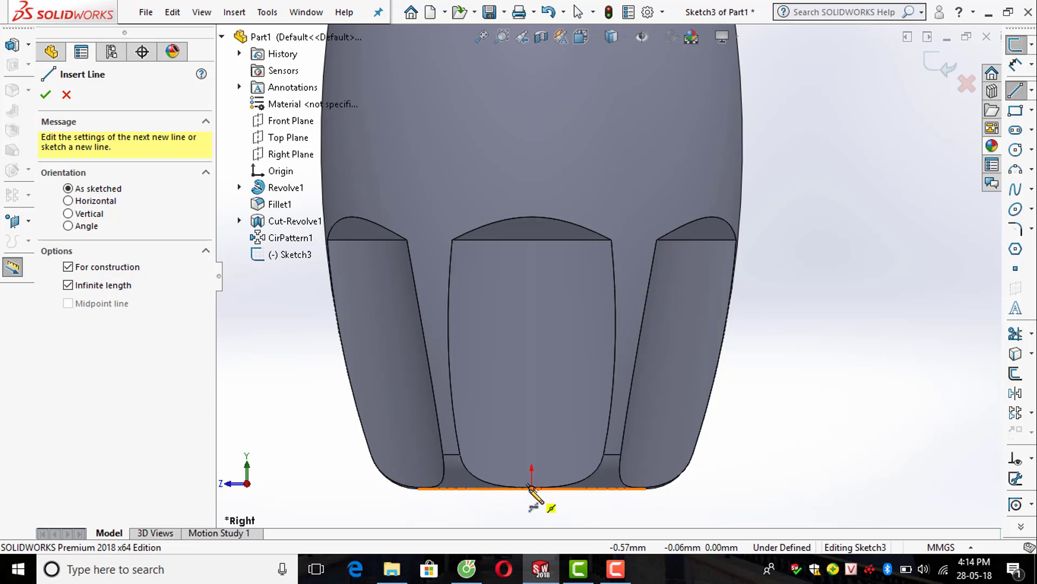
click(535, 489)
click(696, 486)
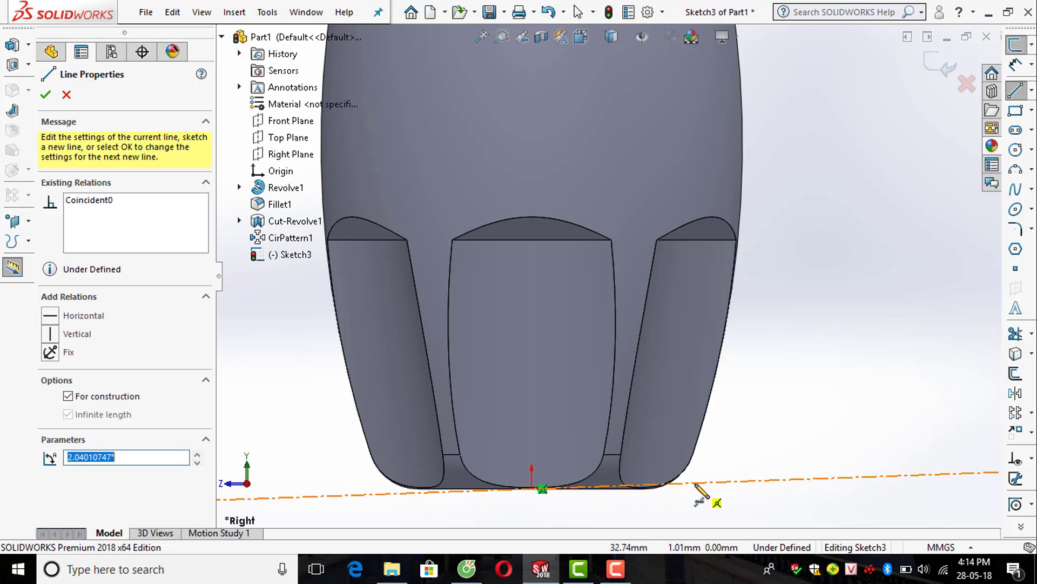
Add a Horizontal relation to the construction centerline through the origin
click(702, 488)
key(Escape)
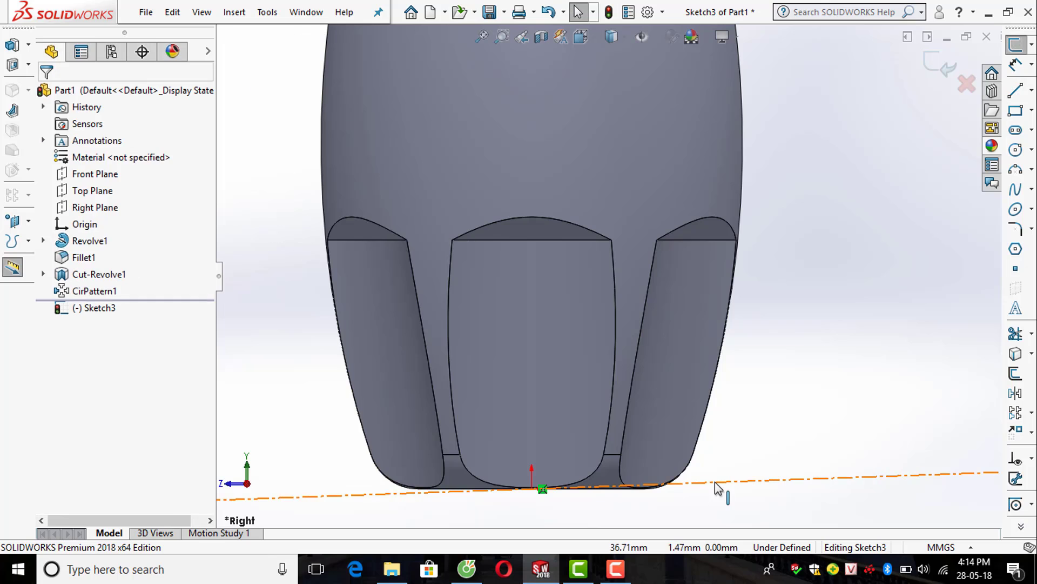
click(61, 255)
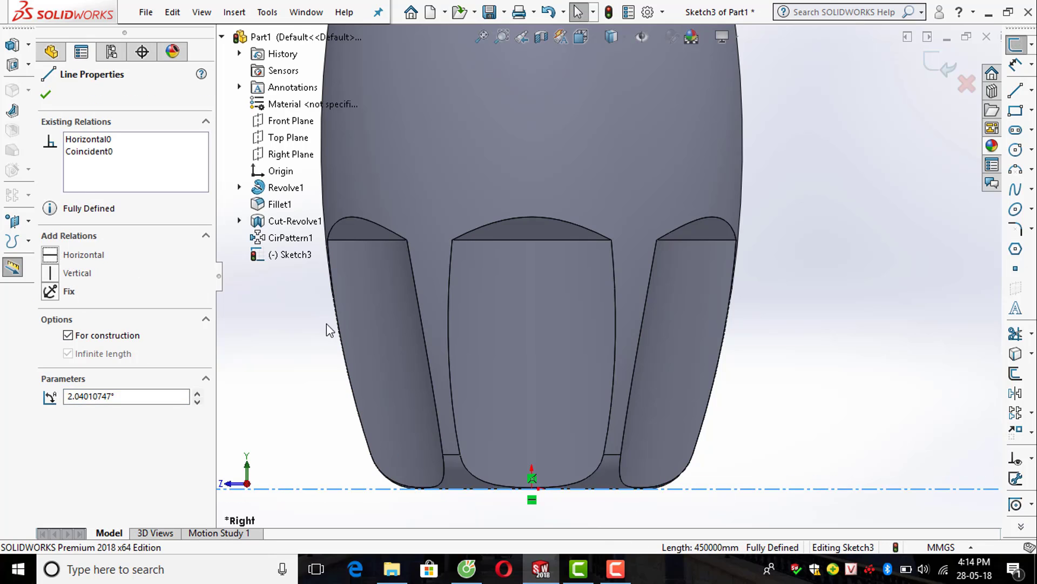
click(805, 380)
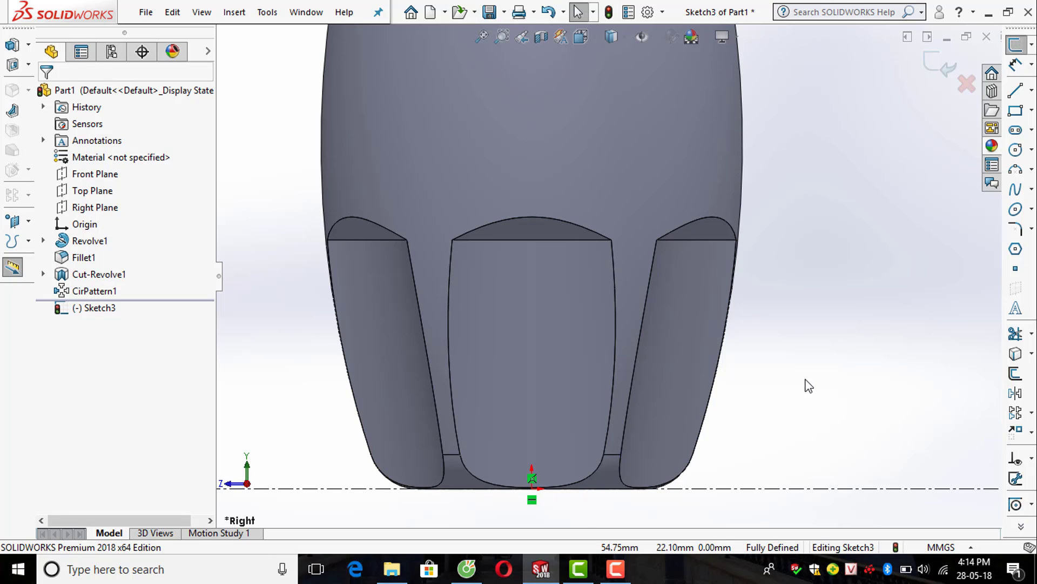
Sketch a closed right triangle beside the cup, its base on the centerline, its vertical side outermost and its sloping side facing the cup
click(1015, 92)
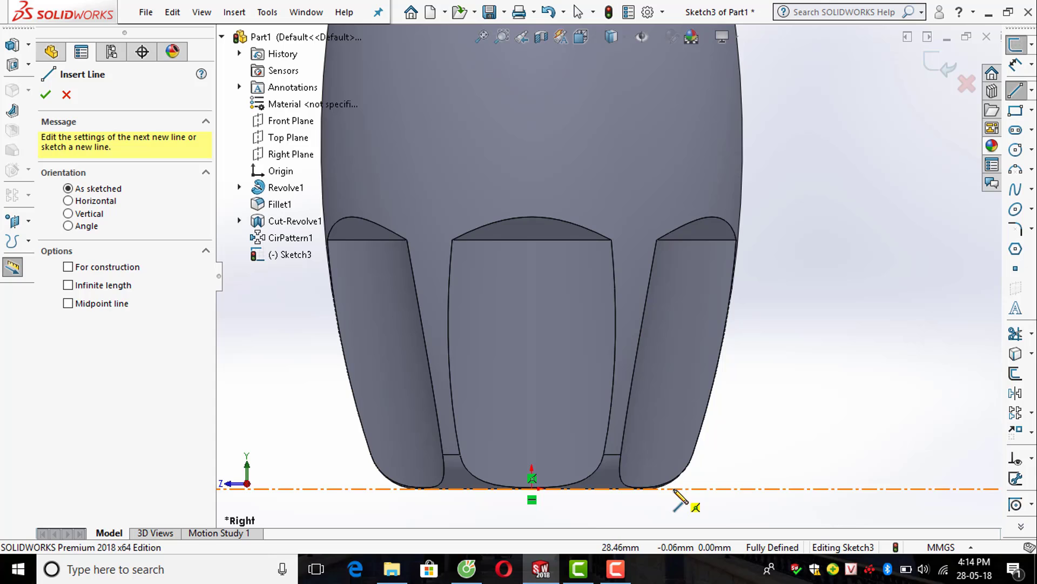
click(674, 488)
click(822, 238)
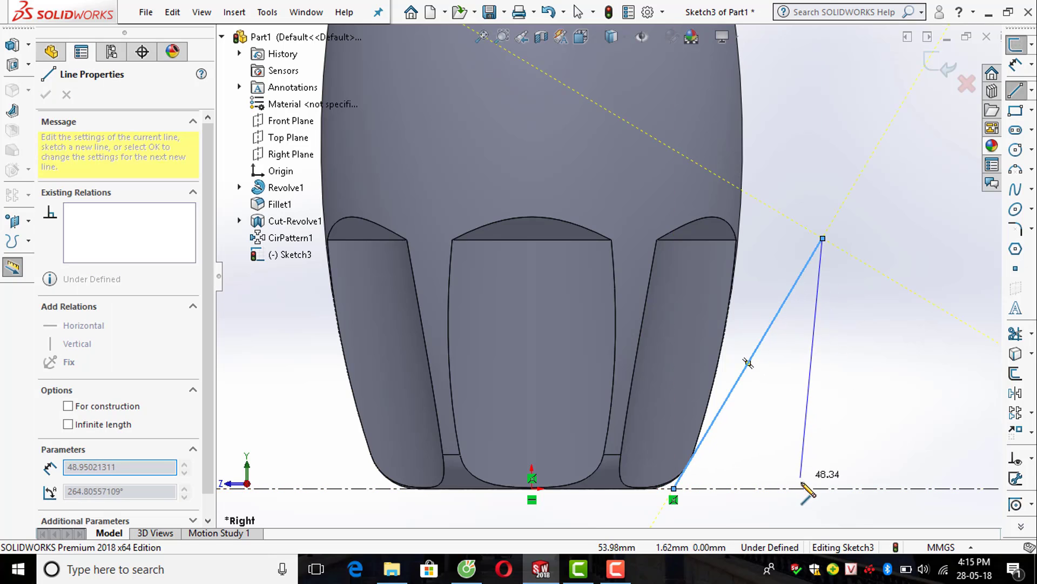
click(822, 488)
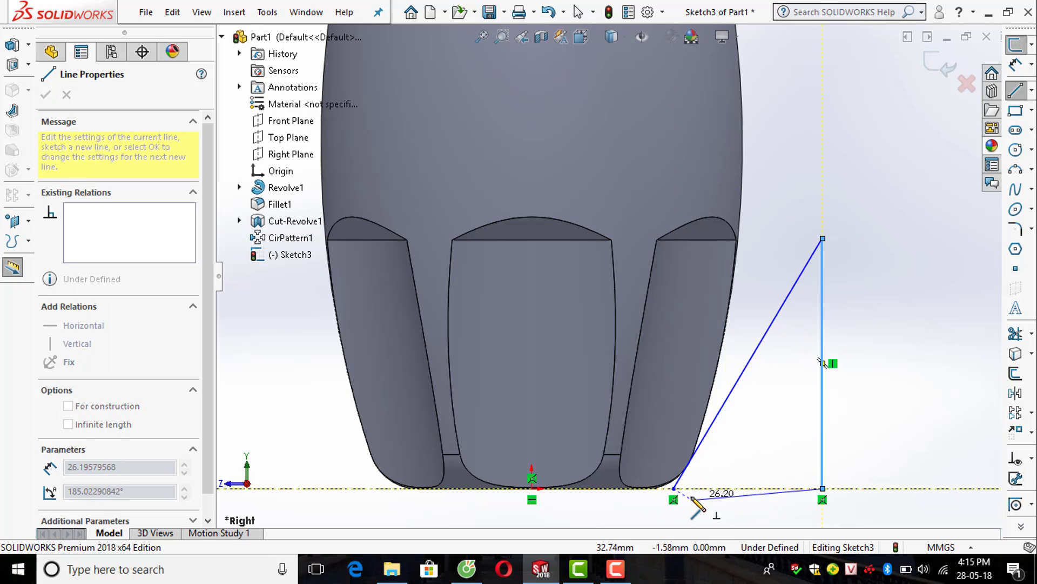
click(674, 488)
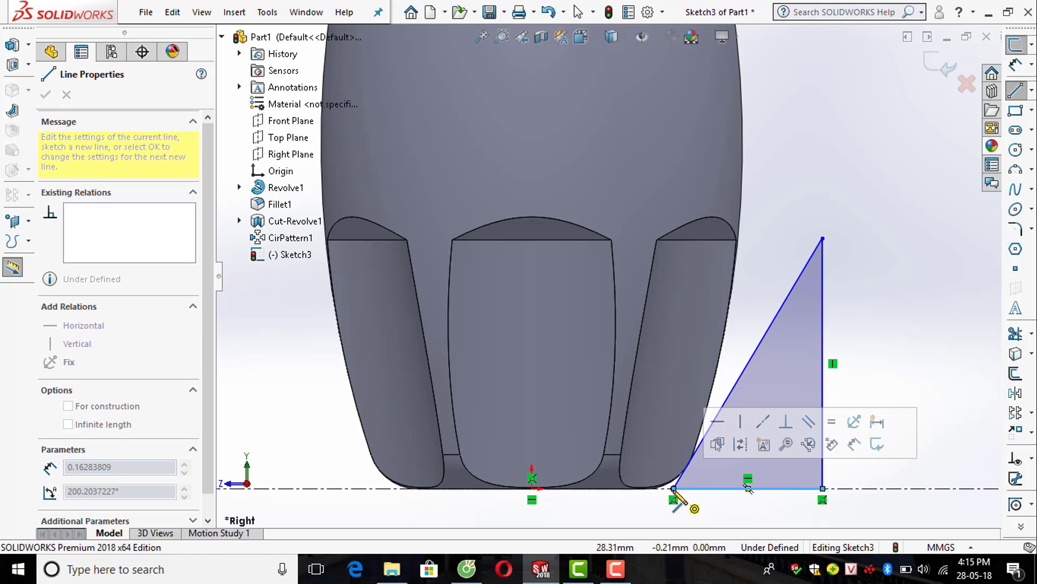
key(Escape)
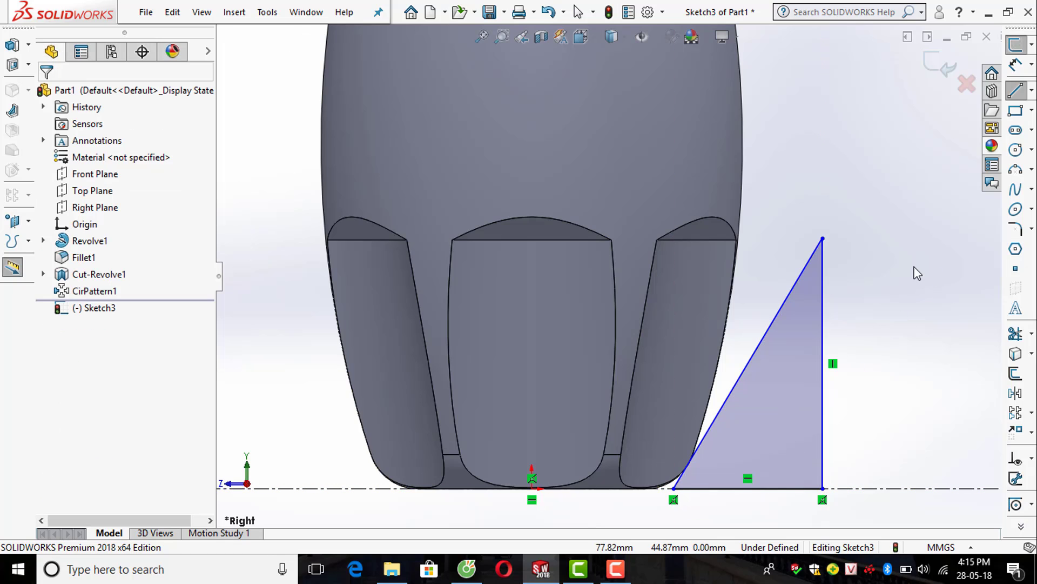
Dimension the distance from the origin to the triangle's inner base corner as 30 mm
click(1018, 64)
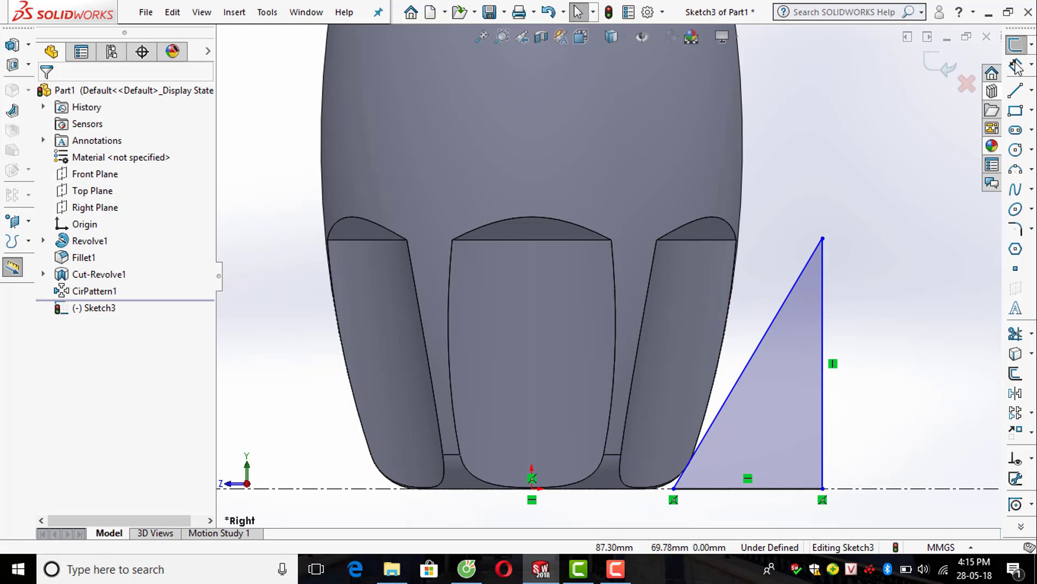
click(673, 488)
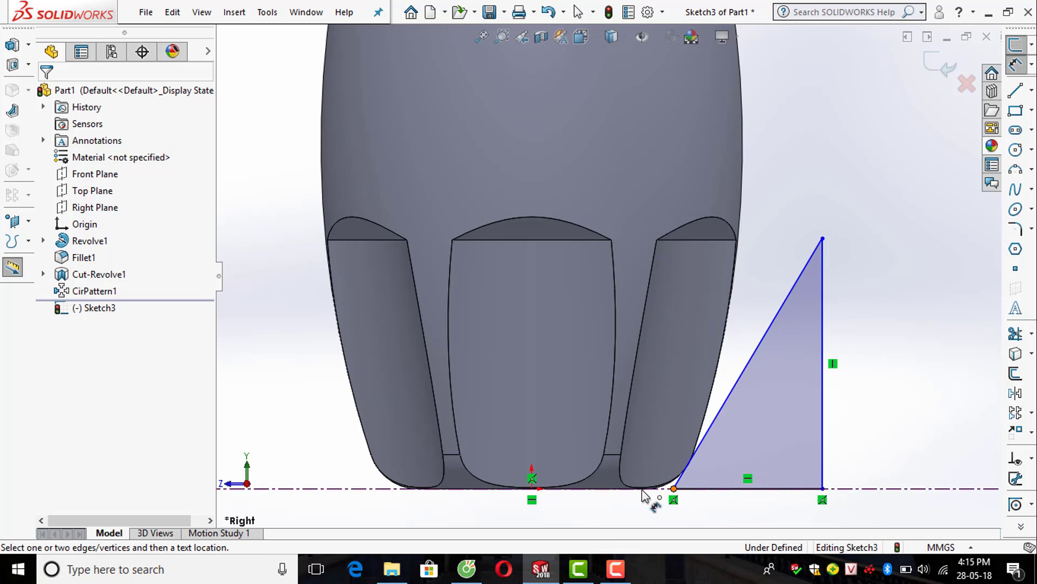
click(532, 489)
click(578, 523)
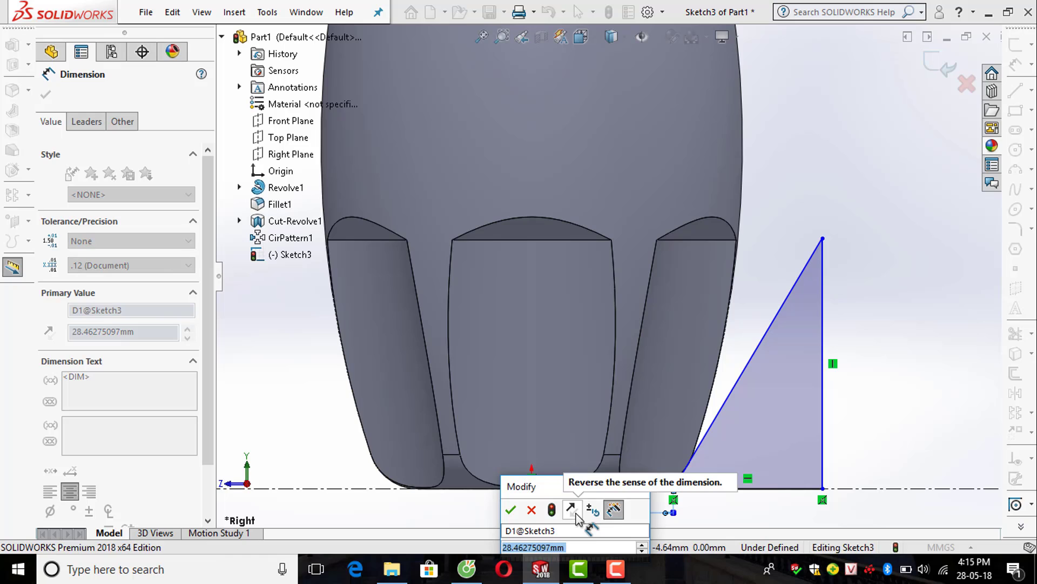
text(30)
key(Return)
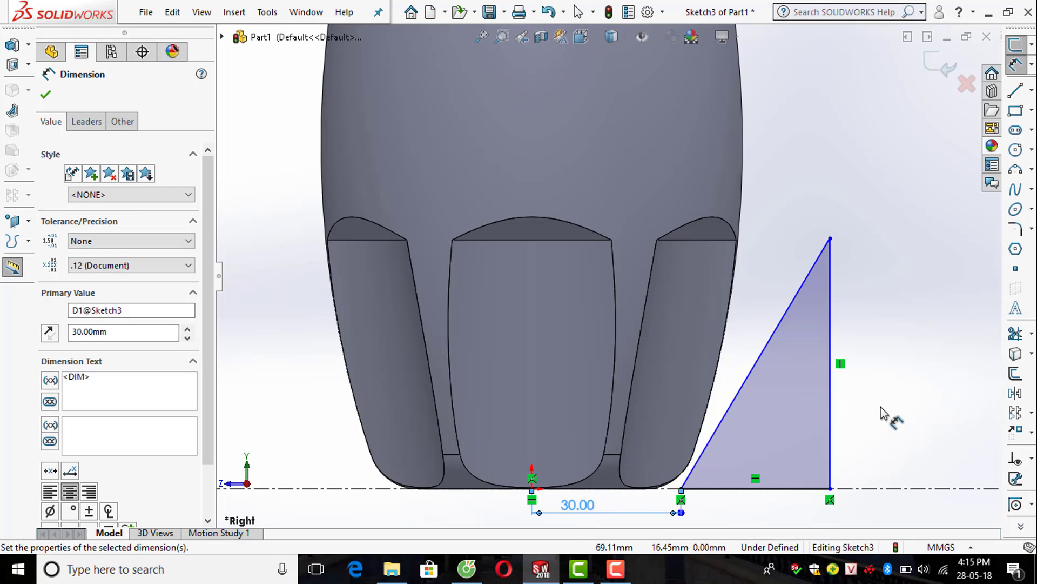
click(885, 403)
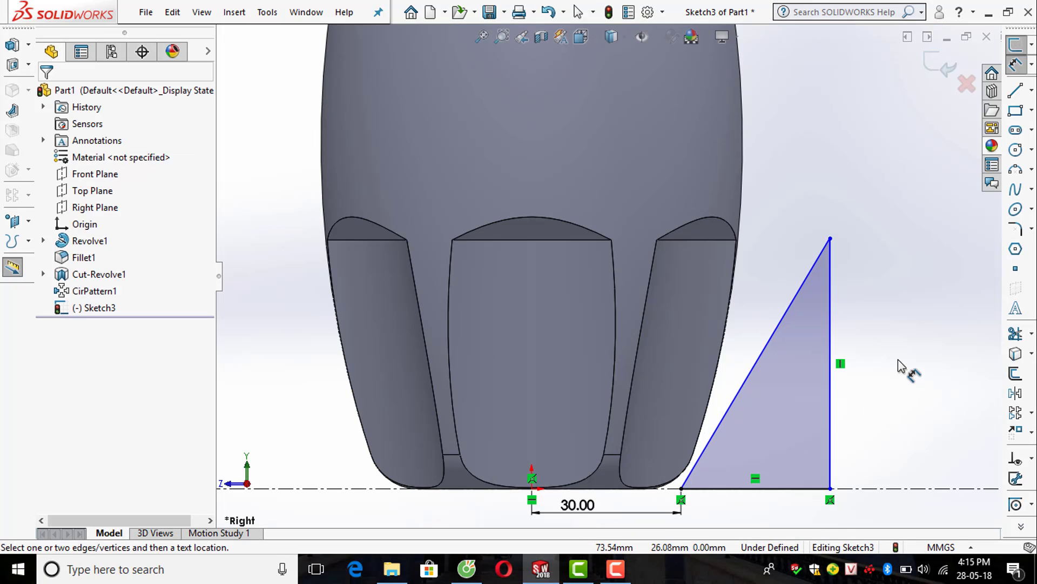
key(Escape)
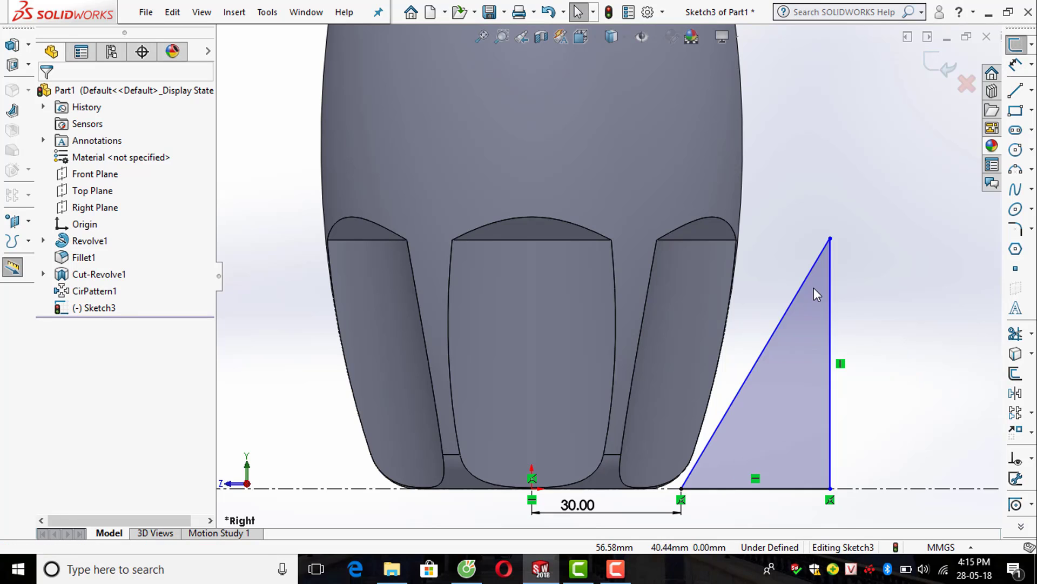
Add a Midpoint relation between the triangle's sloping line and the outer upper corner vertex of the neighbouring revolved cut, and exit the sketch
scroll(783, 251, up, 2)
scroll(746, 276, down, 5)
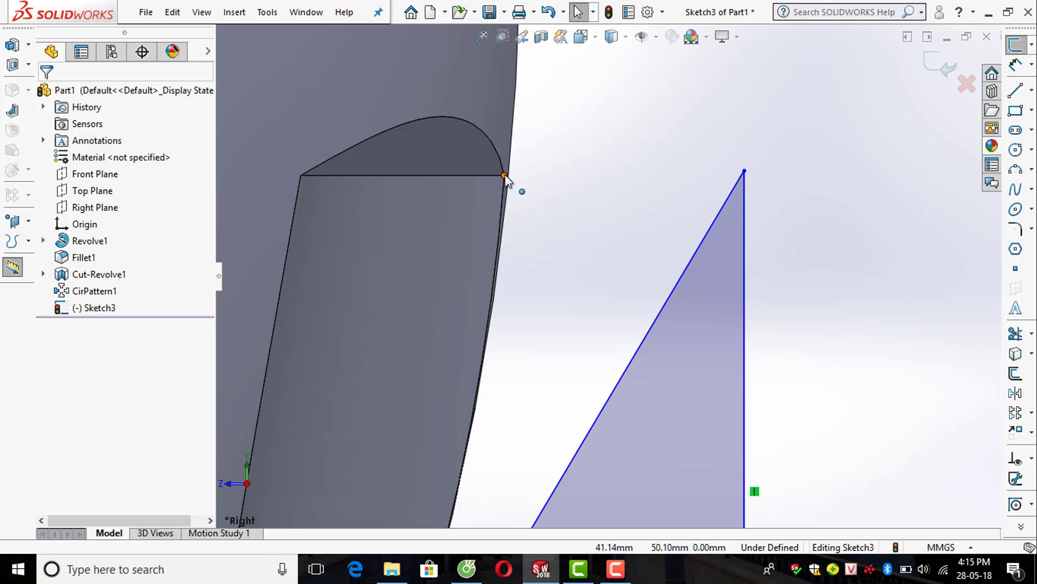
click(505, 176)
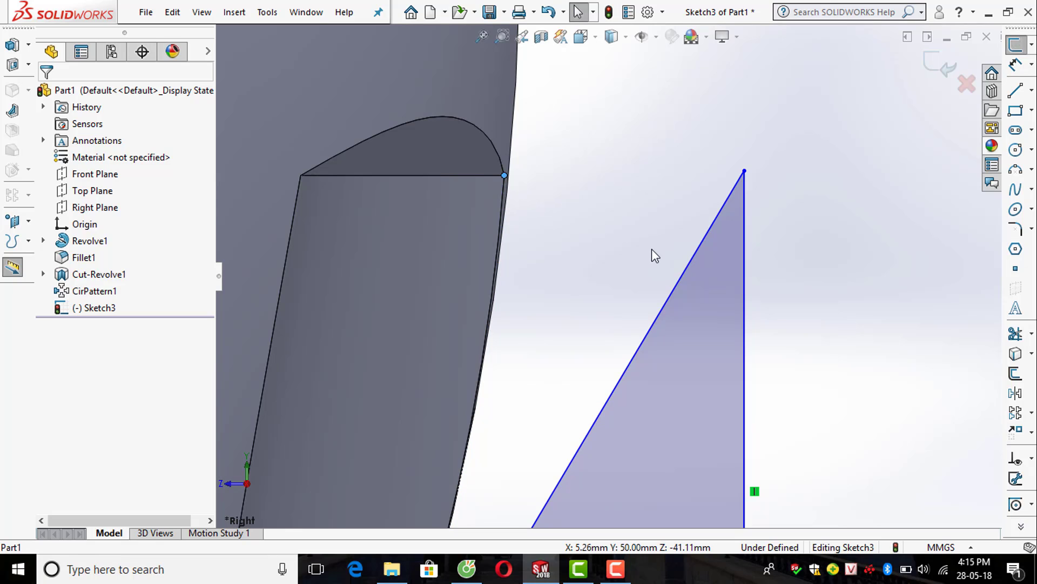
ctrl+click(669, 289)
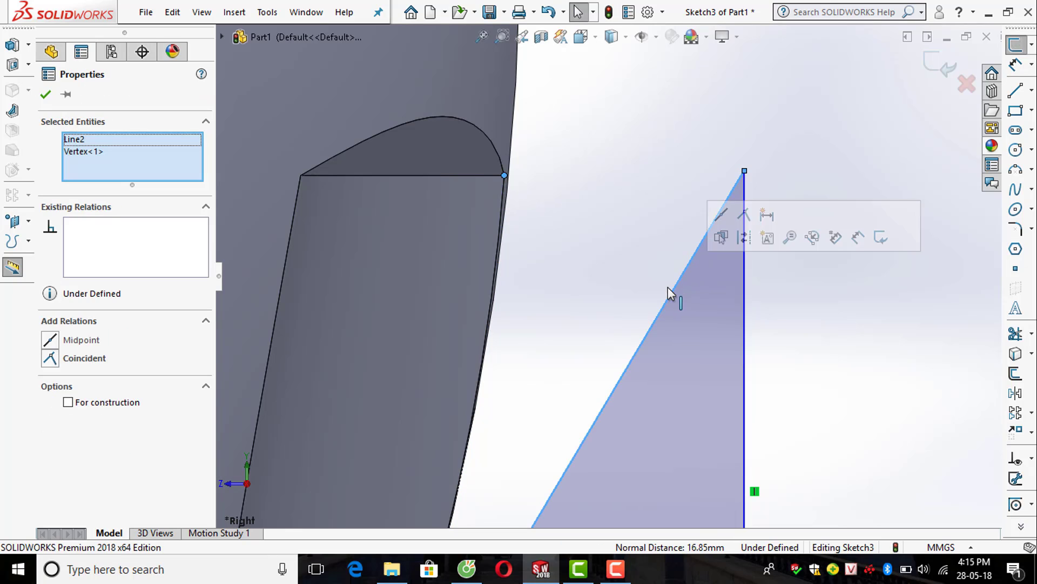
click(54, 343)
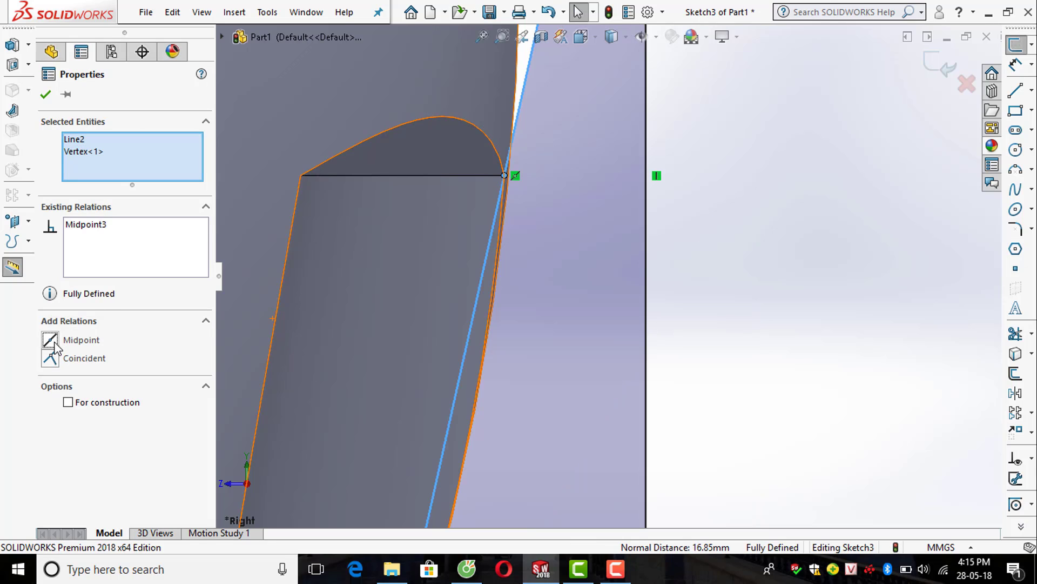
scroll(620, 309, up, 5)
click(728, 300)
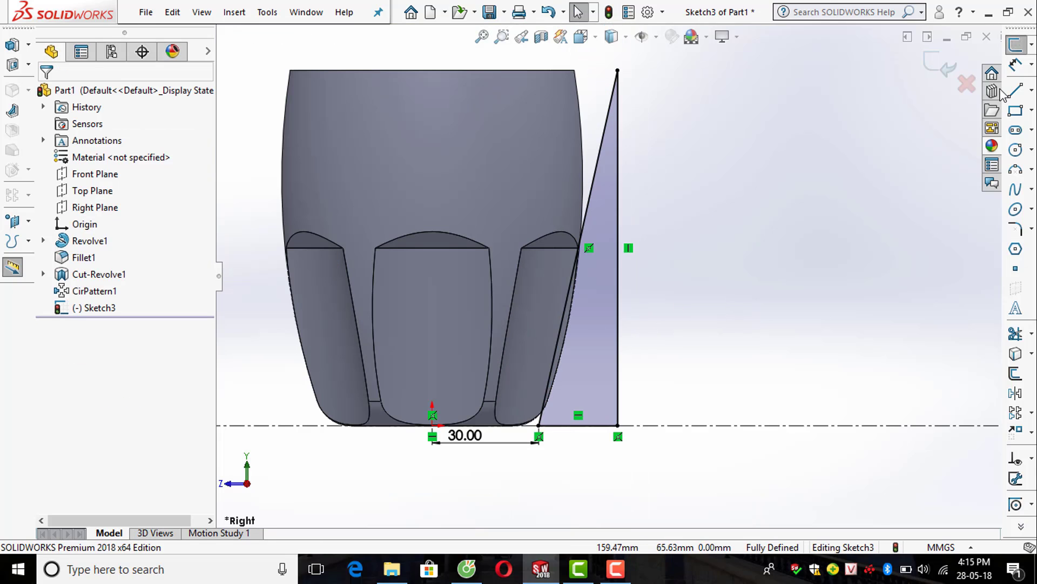
click(940, 65)
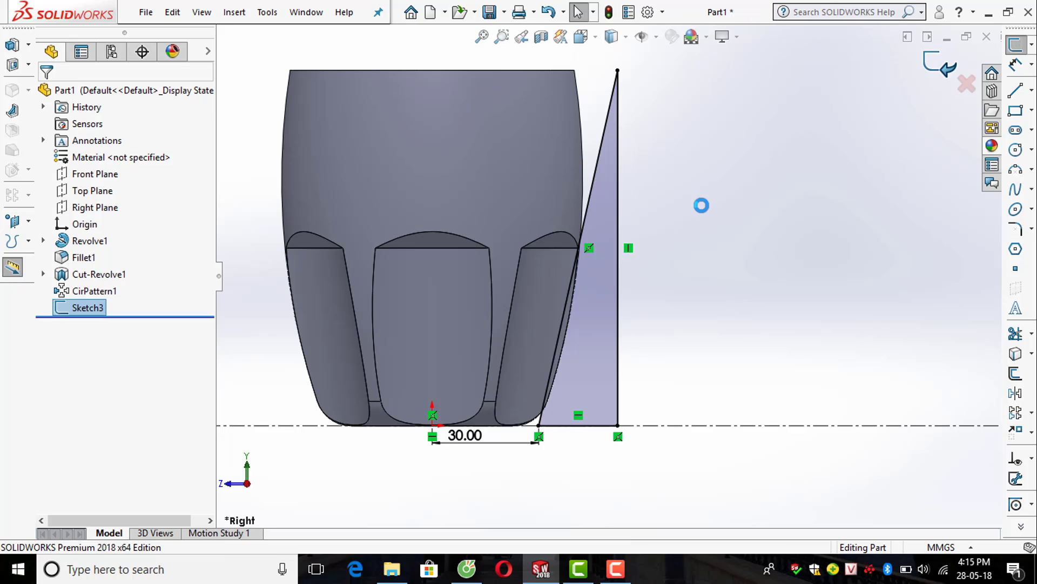
Cut the triangle through the cup's side with a 30 mm Mid Plane Extruded Cut
click(12, 65)
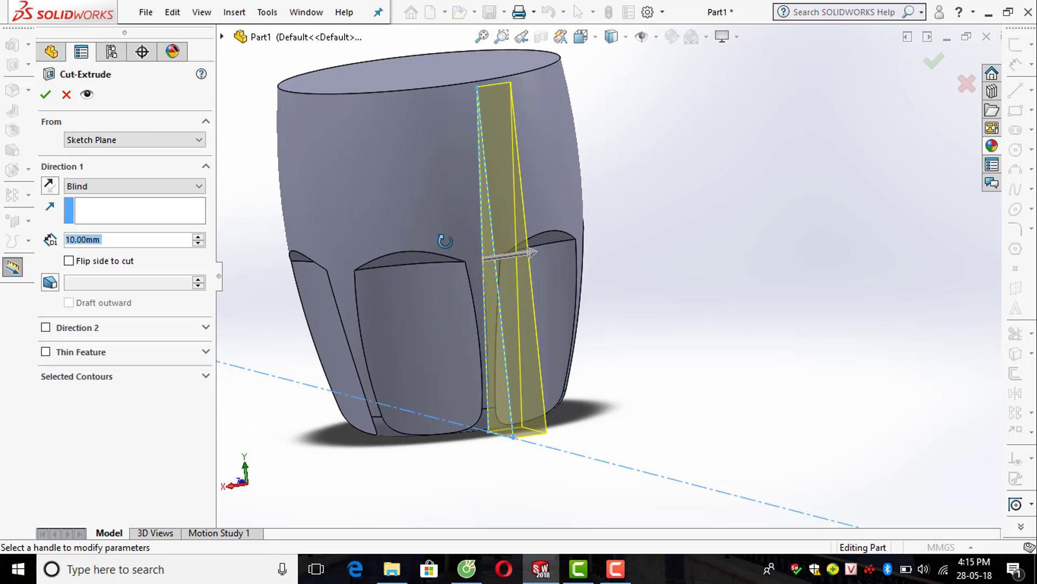
click(186, 189)
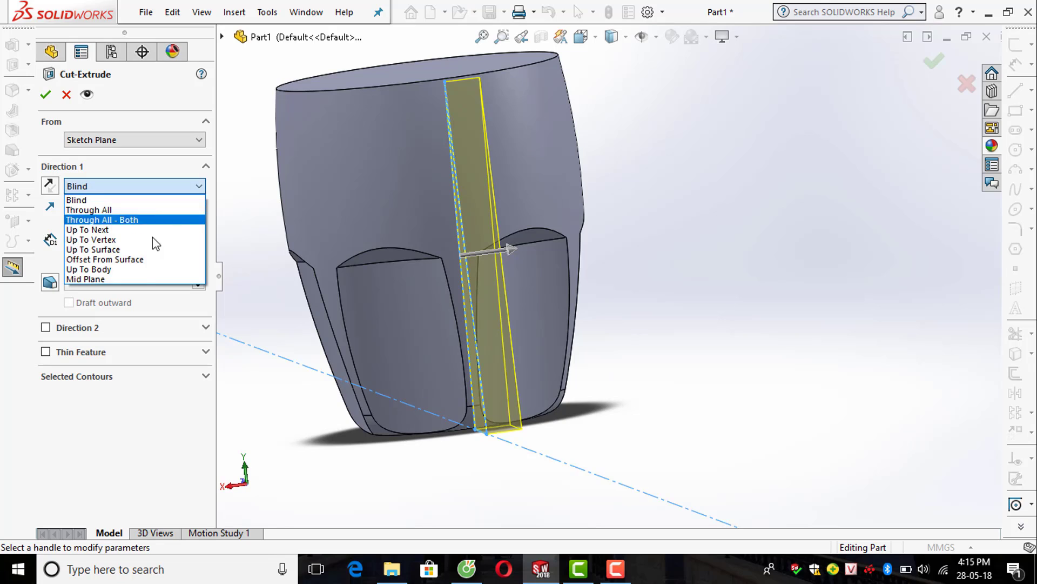
click(139, 280)
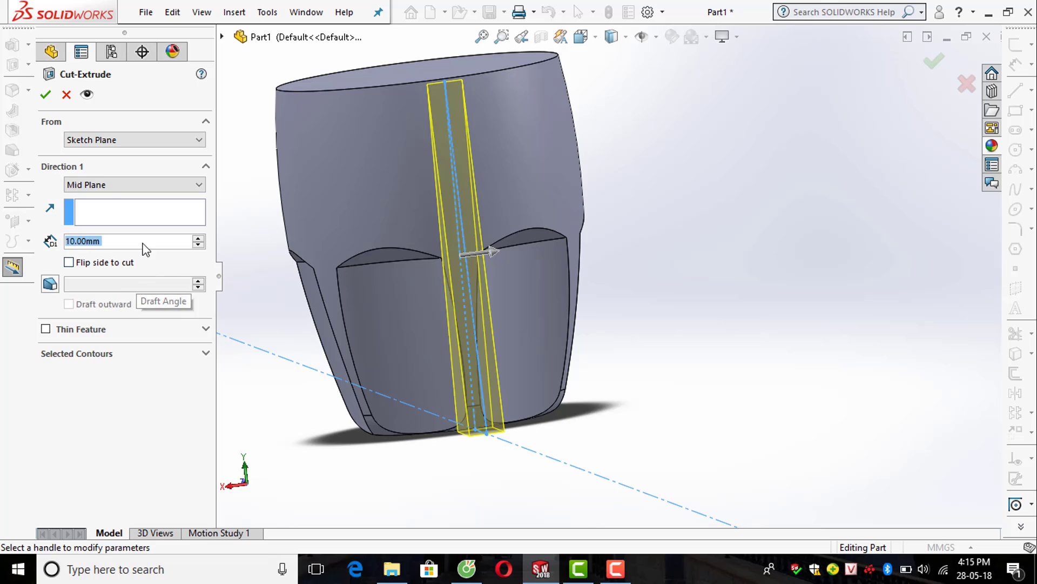
text(30)
key(Return)
middle_drag(548, 250, 546, 278)
click(923, 64)
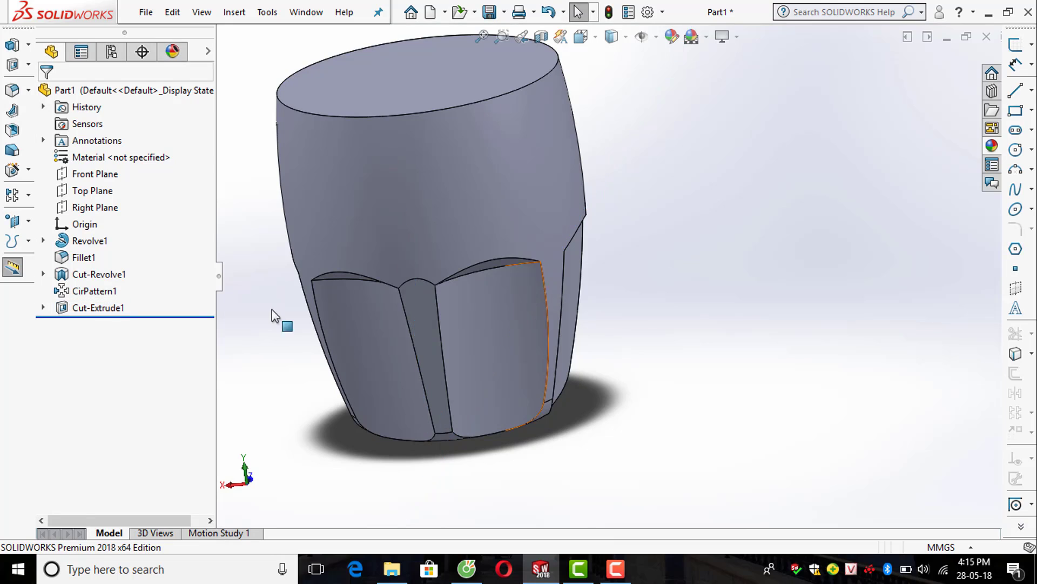
Create a circular pattern of the extruded cut around the top circular edge with 6 equally spaced instances over 360°
click(91, 306)
click(30, 195)
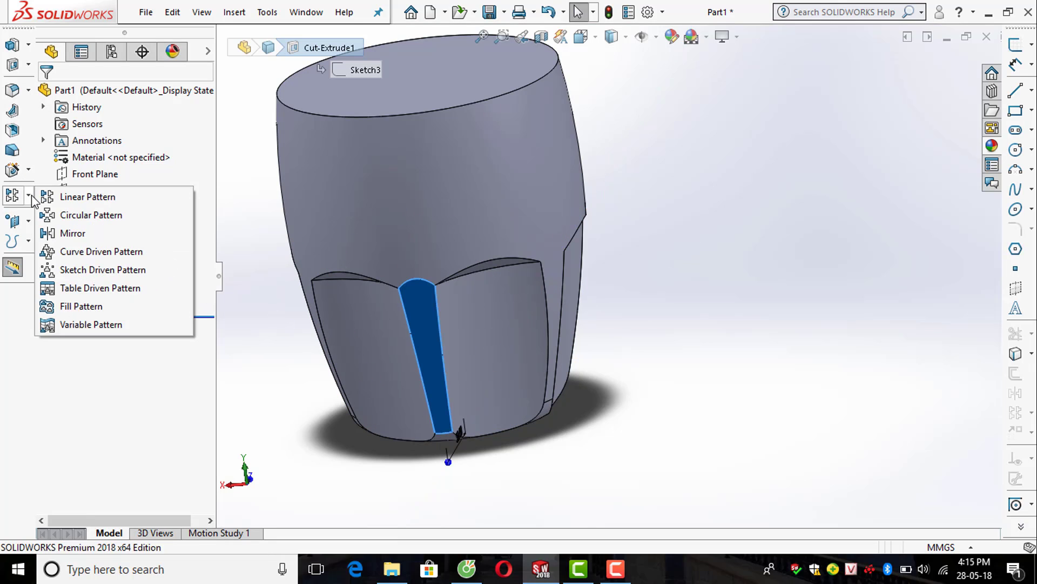
click(81, 213)
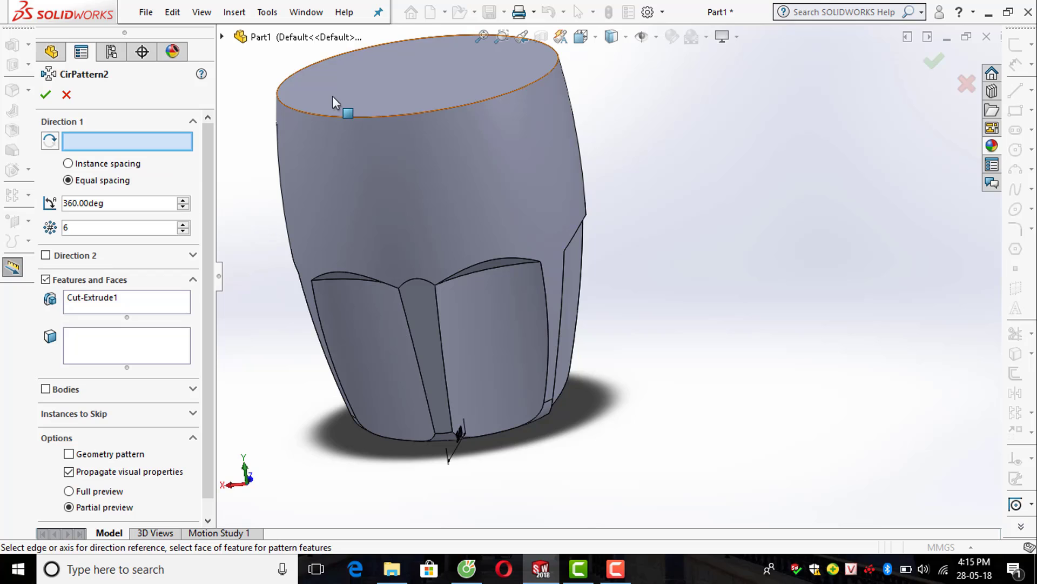
click(338, 115)
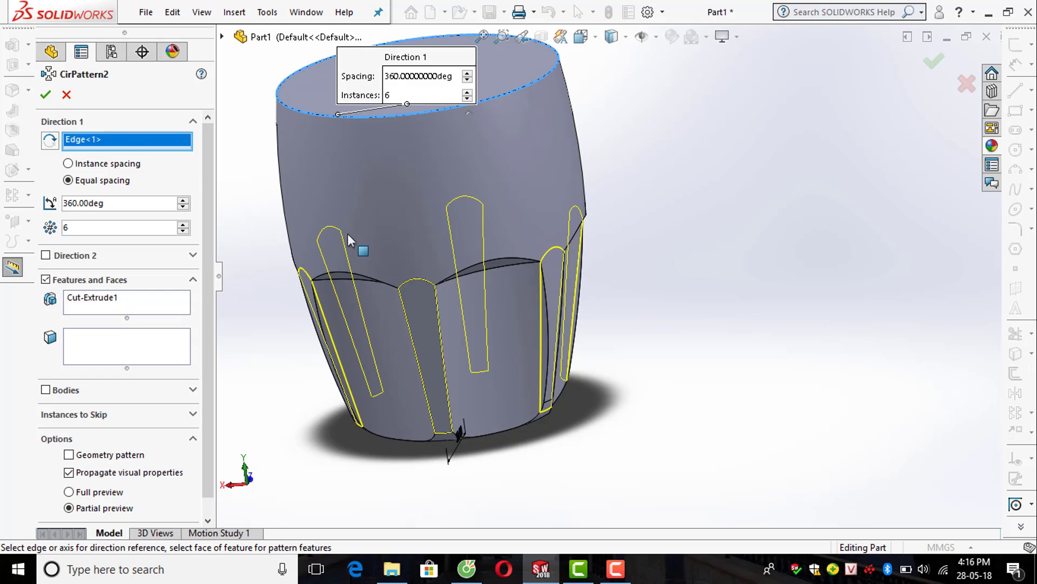
click(48, 95)
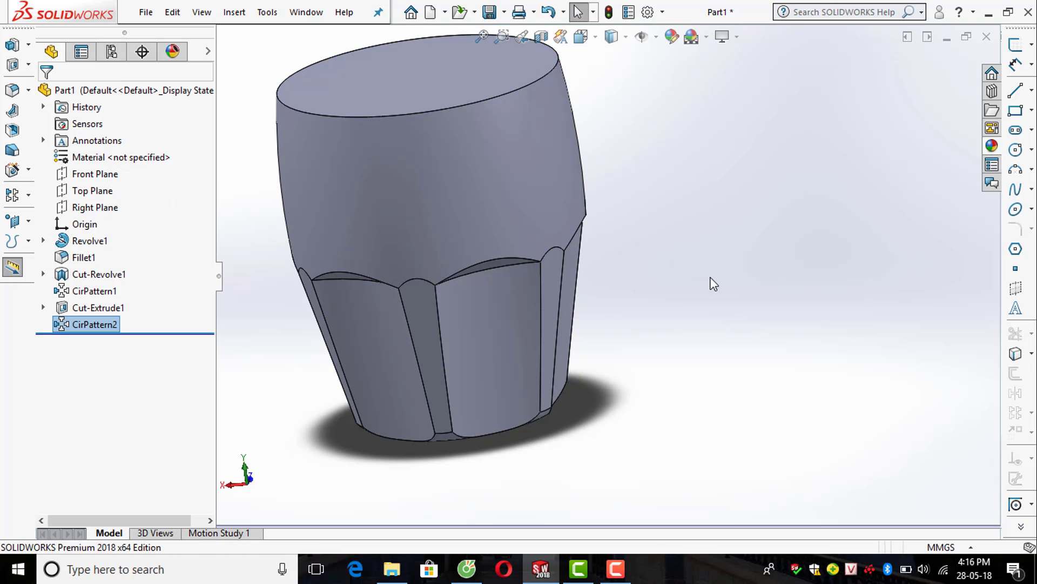
Start a new sketch on the Front Plane
middle_drag(710, 283, 636, 225)
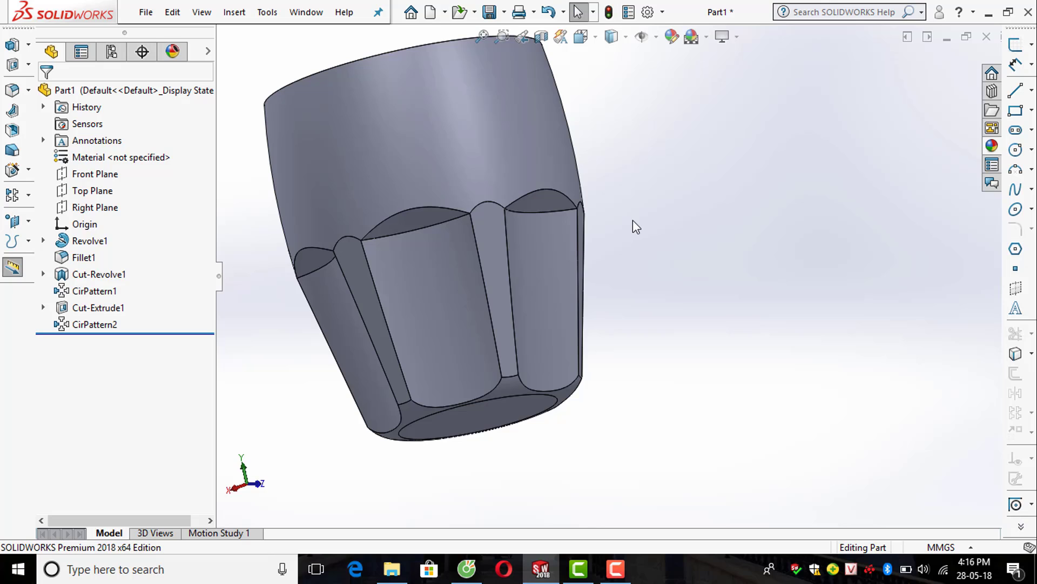
scroll(340, 229, up, 3)
middle_drag(340, 229, 422, 306)
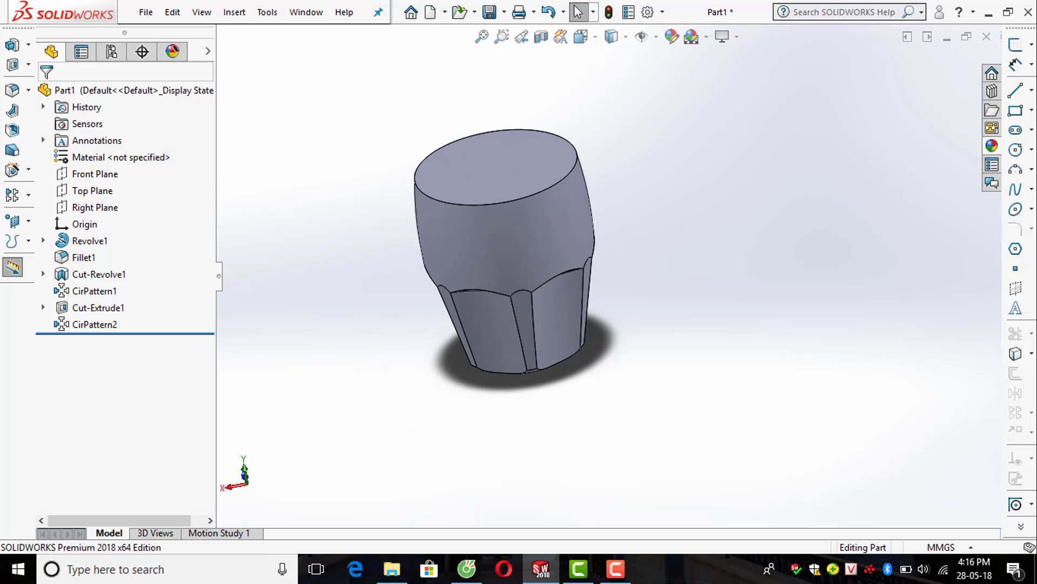
click(1015, 44)
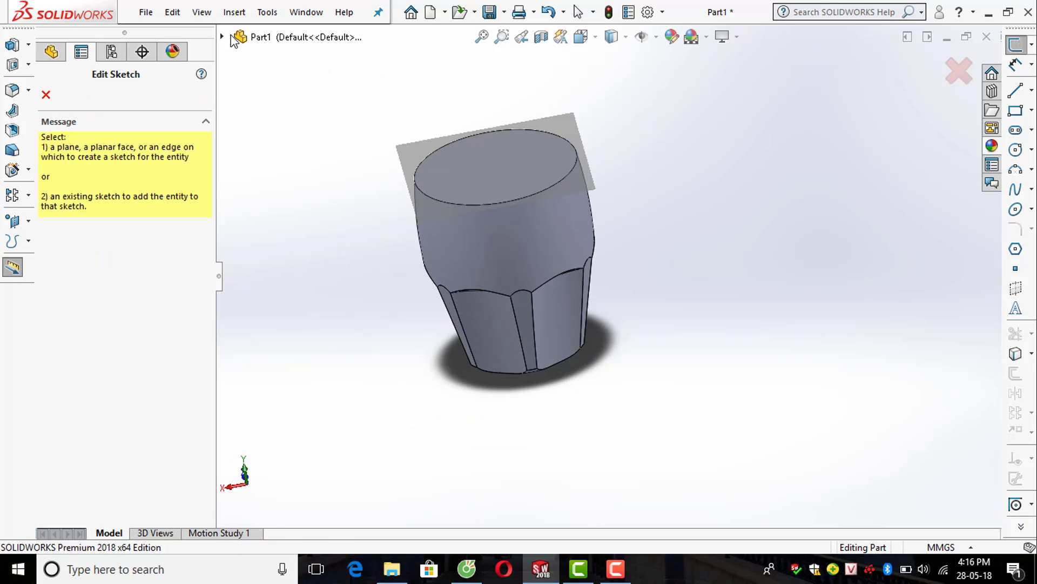
click(222, 36)
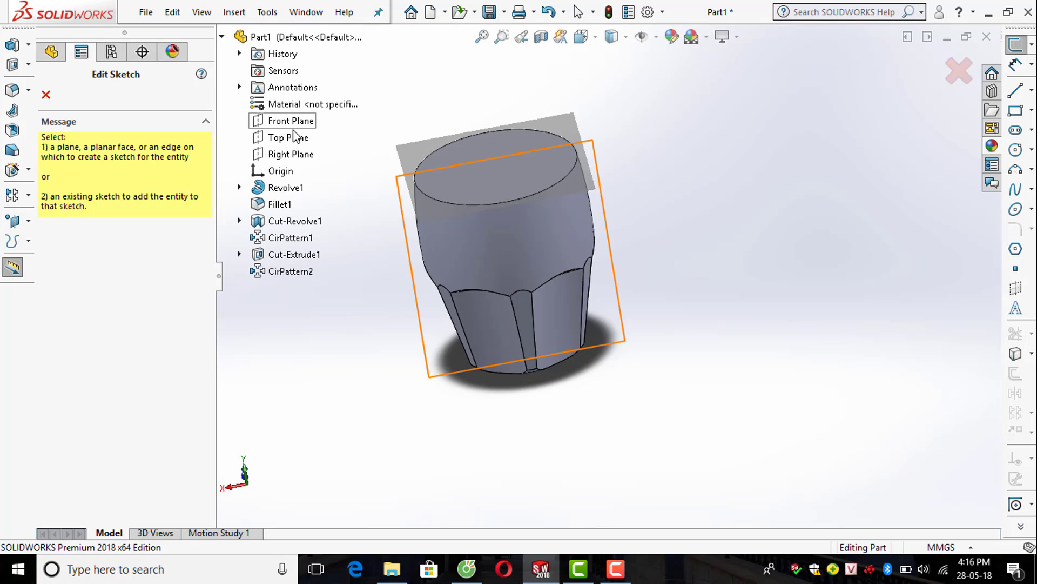
middle_drag(445, 182, 407, 167)
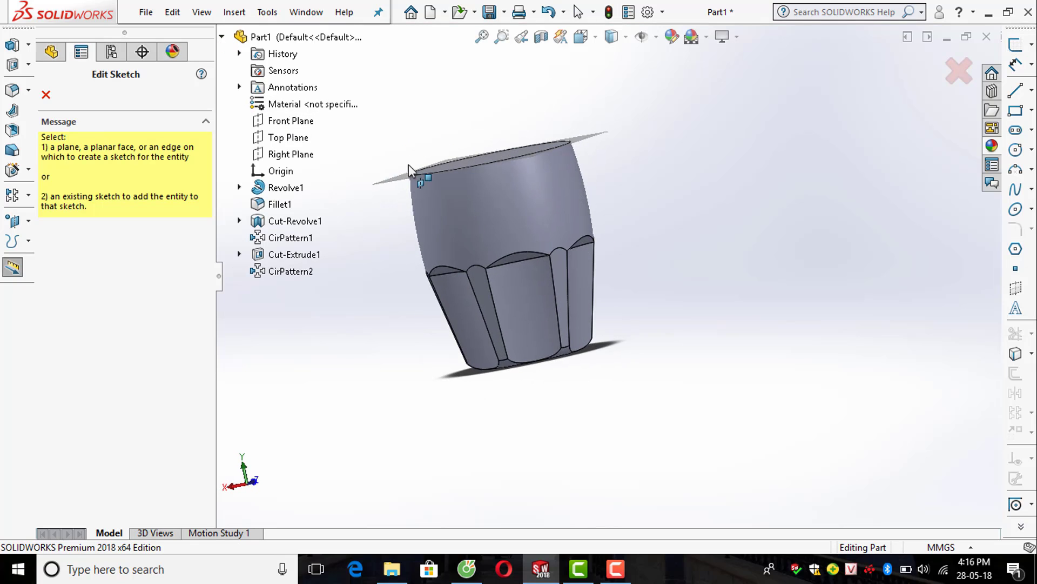
click(290, 121)
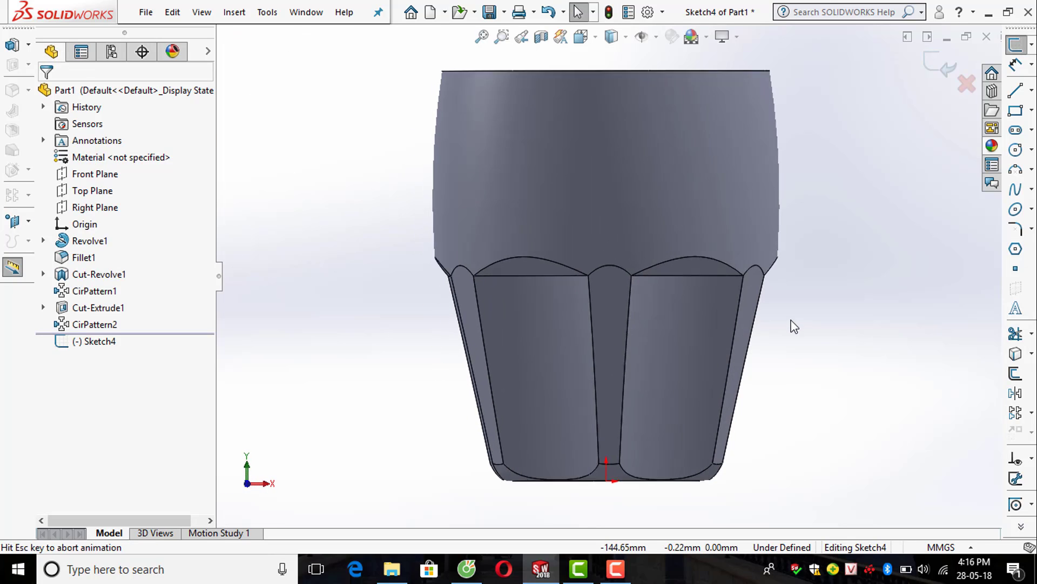
scroll(776, 363, up, 1)
scroll(776, 364, down, 2)
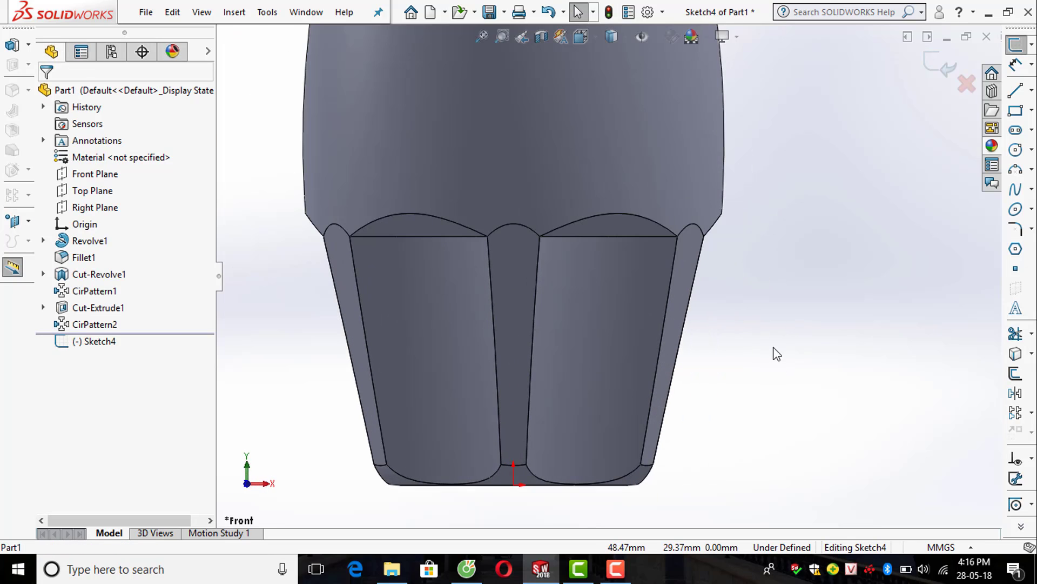
Sketch an outward-bulging four-point spline beside the cup through about (36, 75), (70, 77), (63, 18) and (24, 16) mm from the origin
scroll(772, 354, up, 1)
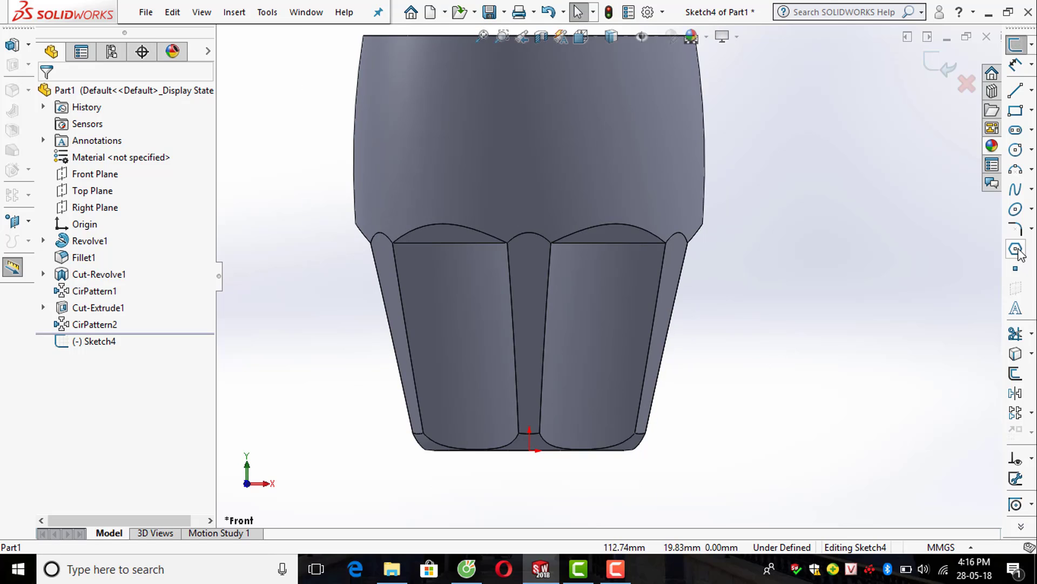
scroll(946, 270, up, 3)
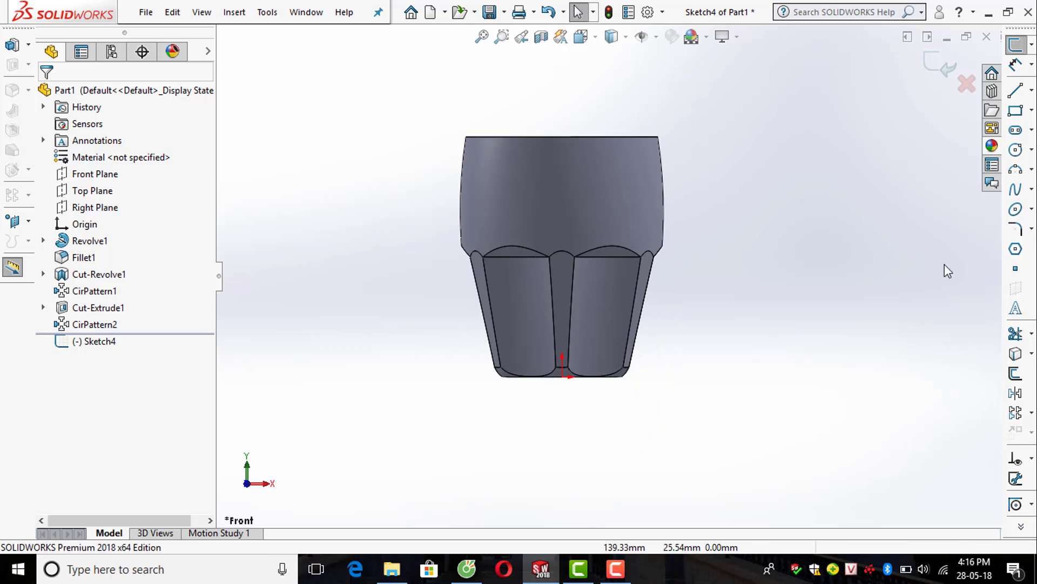
click(1016, 188)
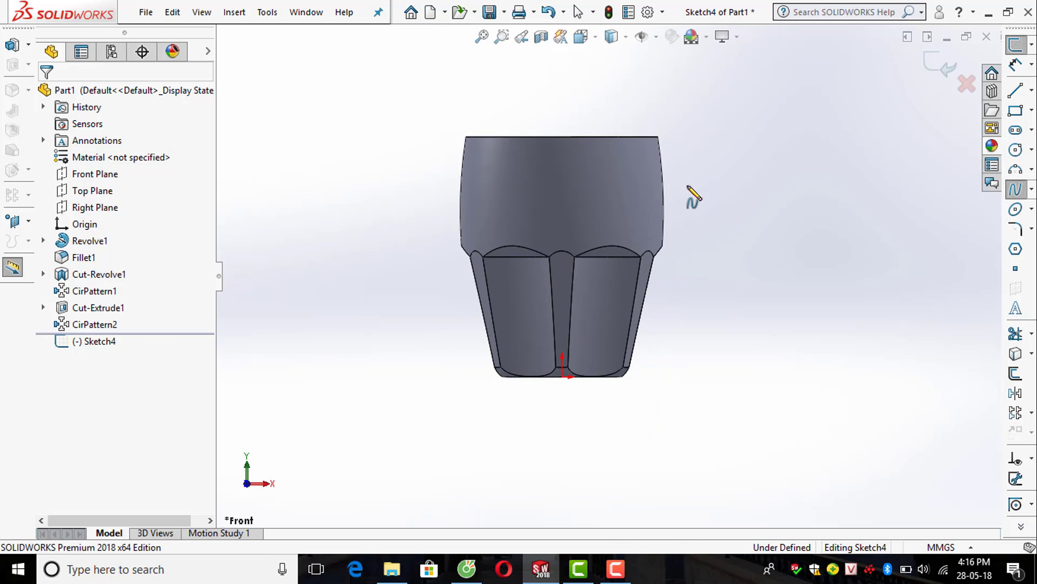
click(650, 197)
click(731, 193)
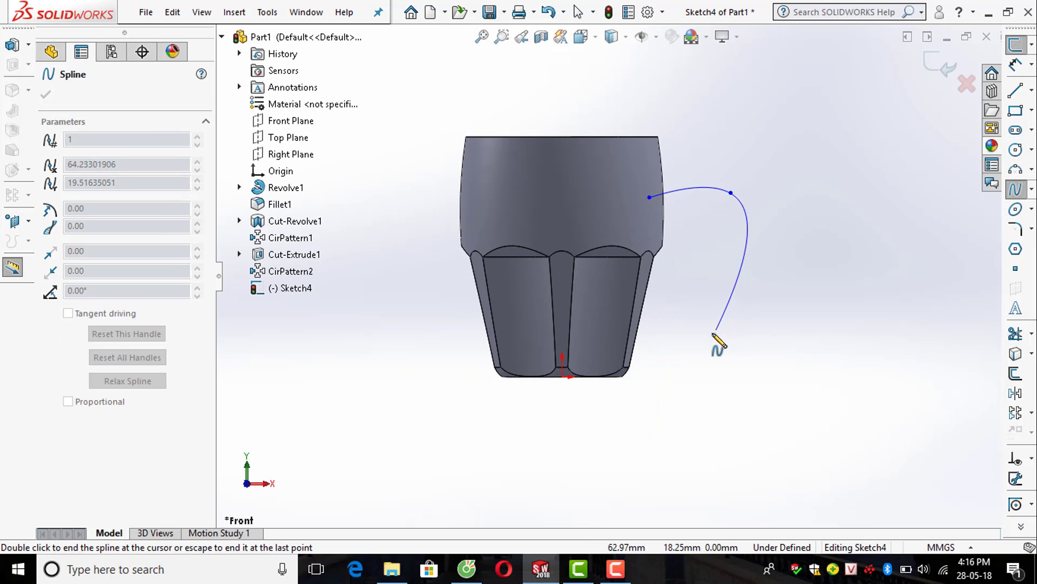
click(713, 333)
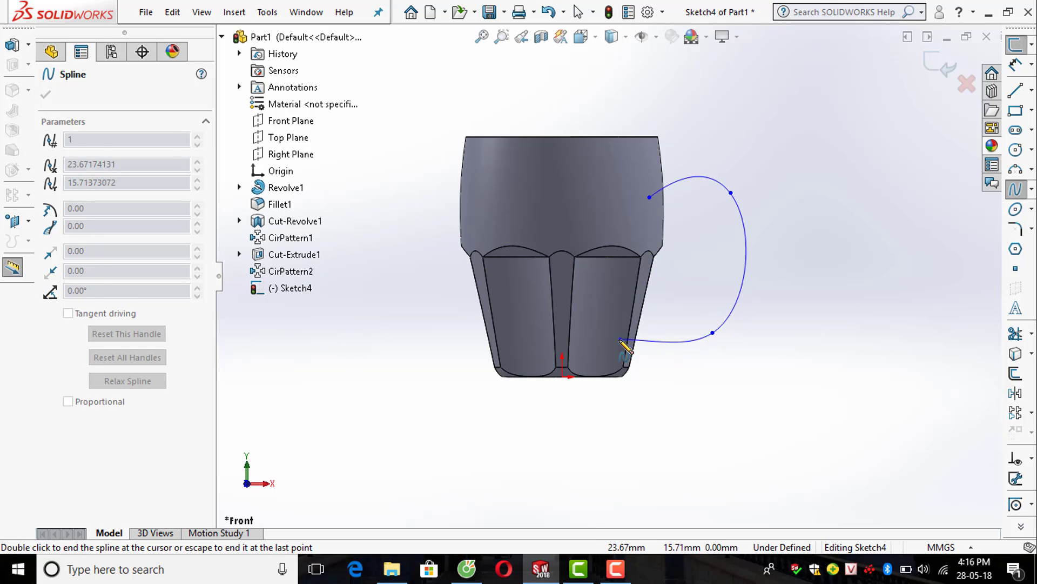
double_click(620, 339)
Dimension the horizontal distance from the origin to the spline's upper endpoint as 30 mm
scroll(586, 378, up, 2)
scroll(588, 373, down, 5)
scroll(621, 380, up, 4)
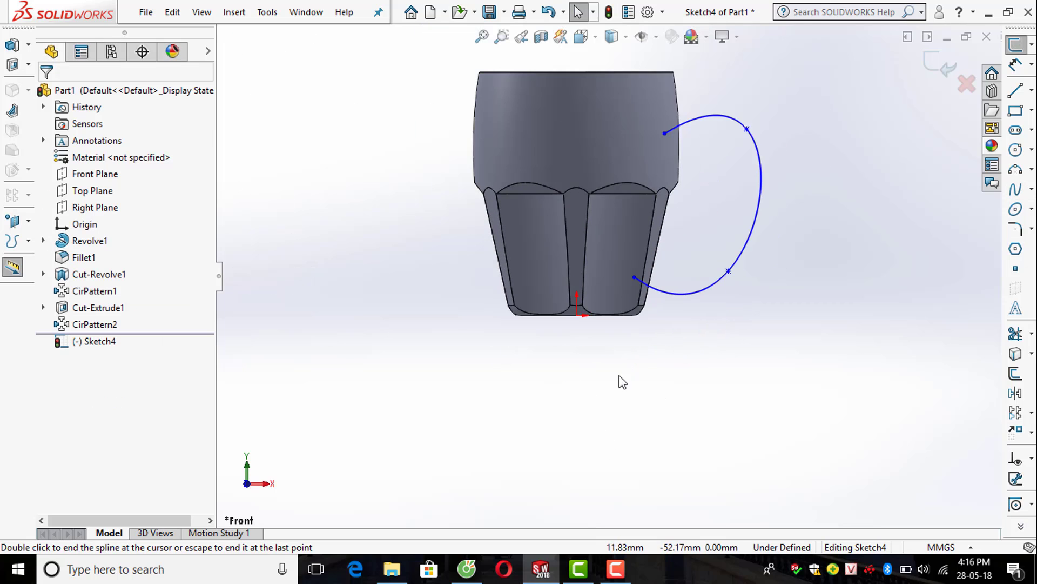
scroll(648, 194, down, 2)
click(1016, 64)
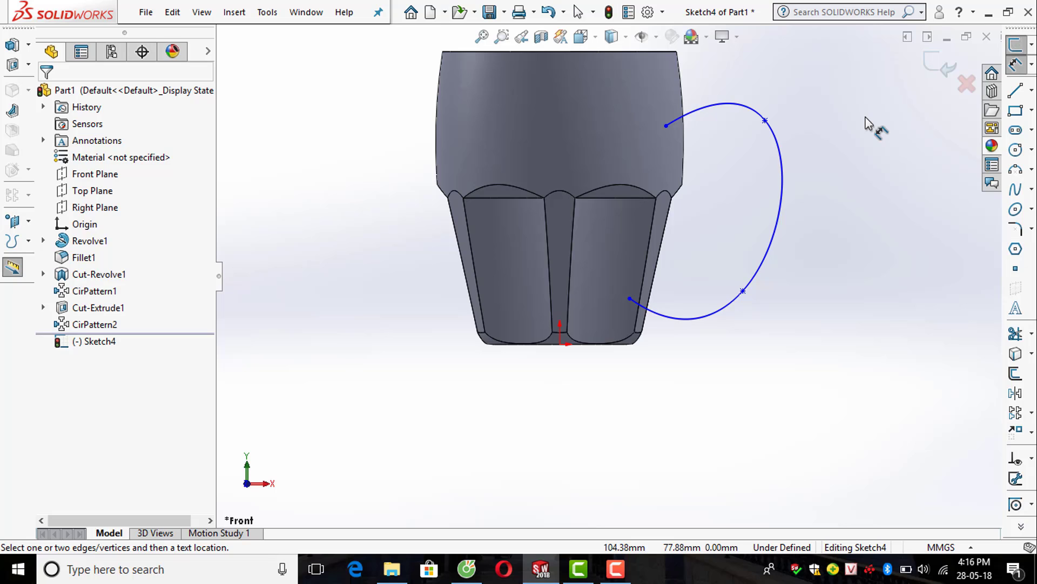
click(666, 126)
click(562, 346)
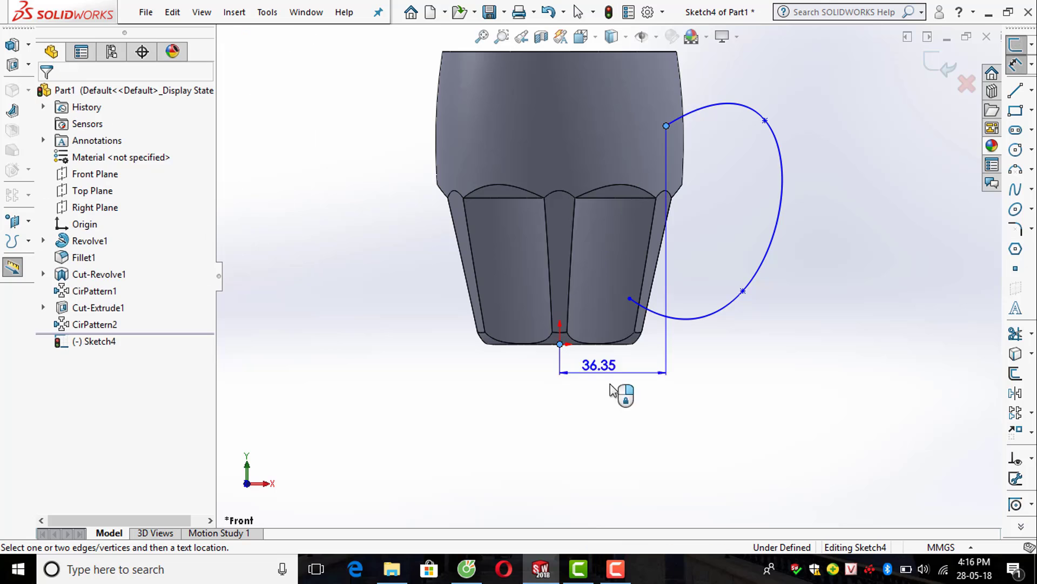
click(625, 413)
text(30)
key(Return)
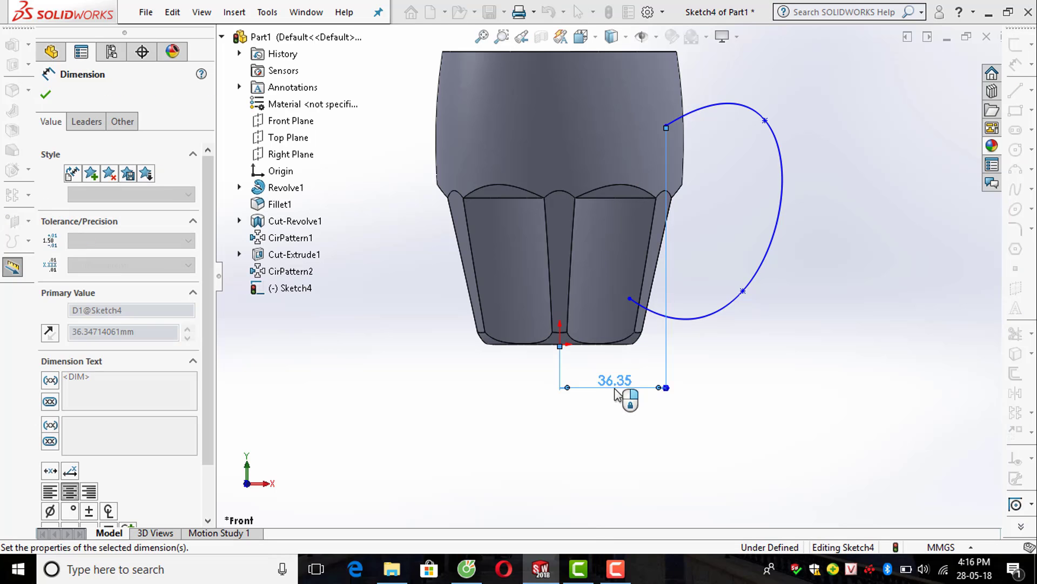
Dimension the horizontal distance from the origin to the spline's lower endpoint as 25 mm
click(630, 299)
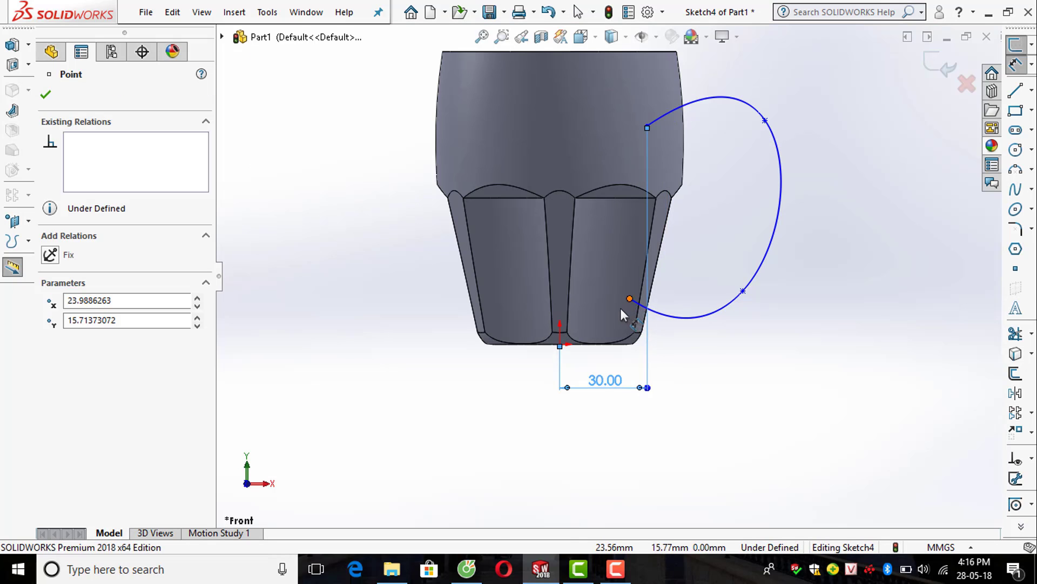
click(560, 345)
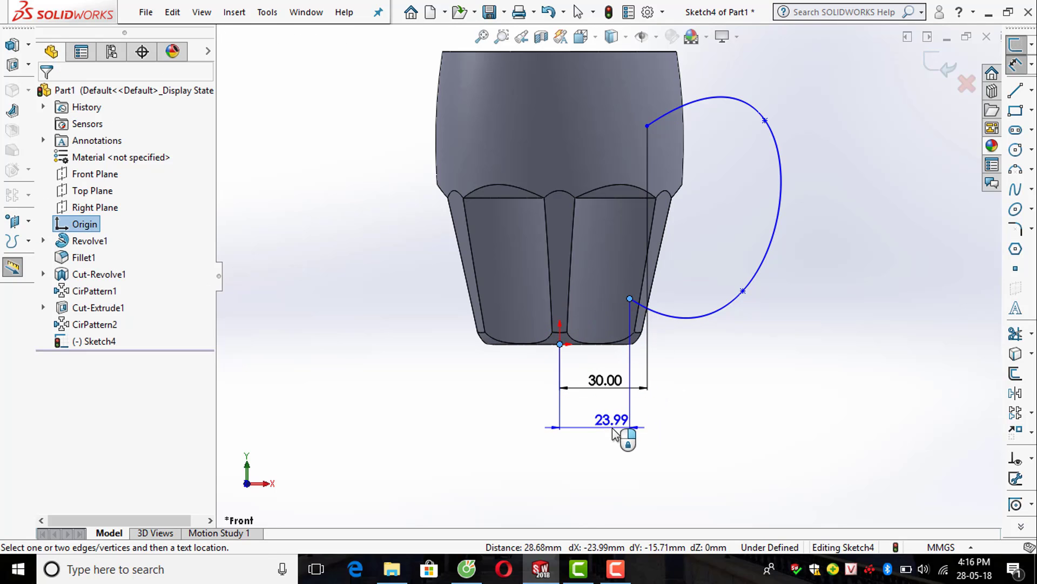
click(612, 427)
text(25)
key(Return)
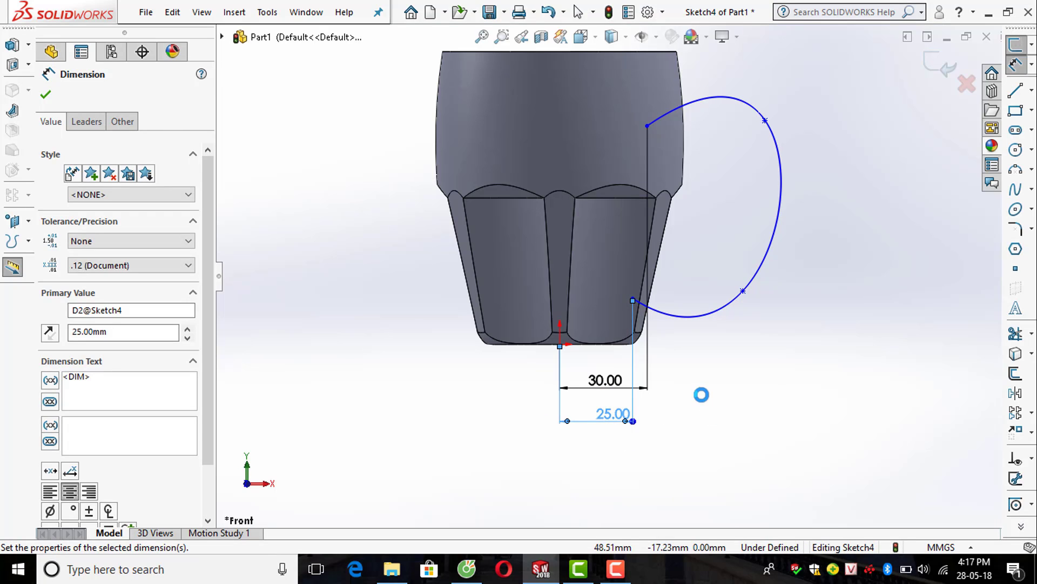
click(704, 401)
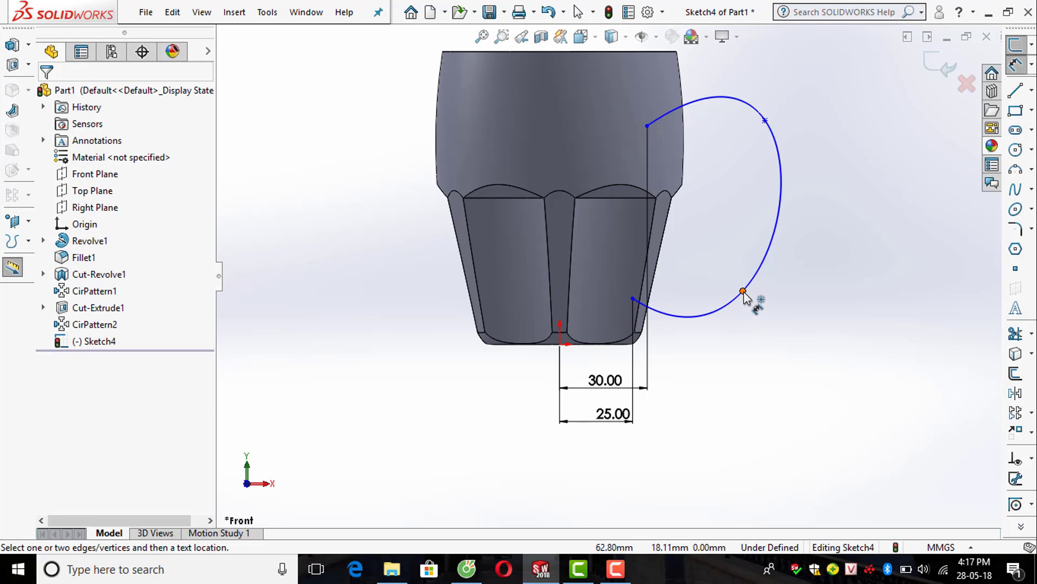
Dimension the horizontal distance from the origin to the spline's lower intermediate point as 60 mm
click(743, 291)
click(561, 344)
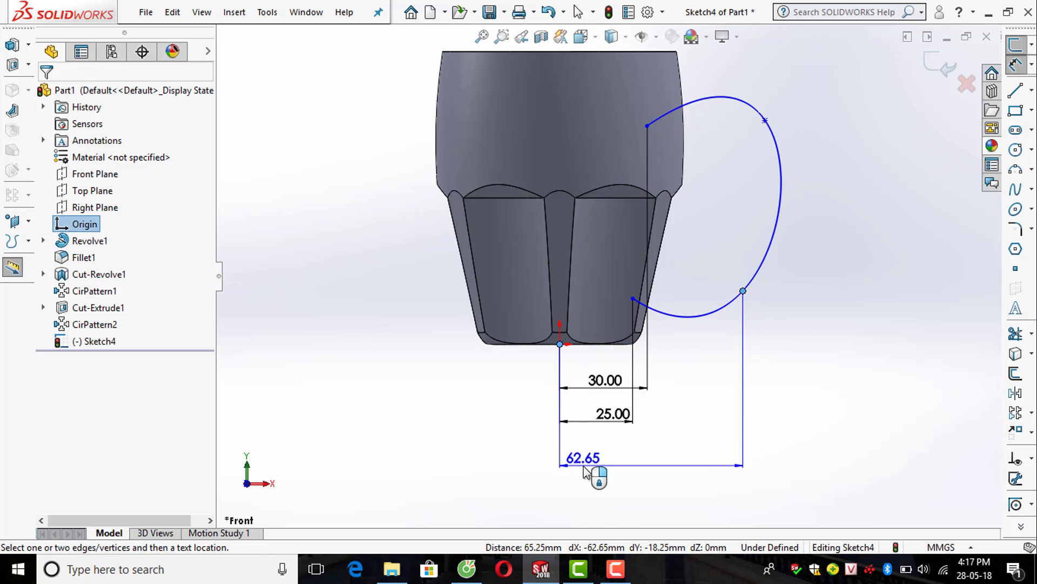
click(584, 469)
text(60)
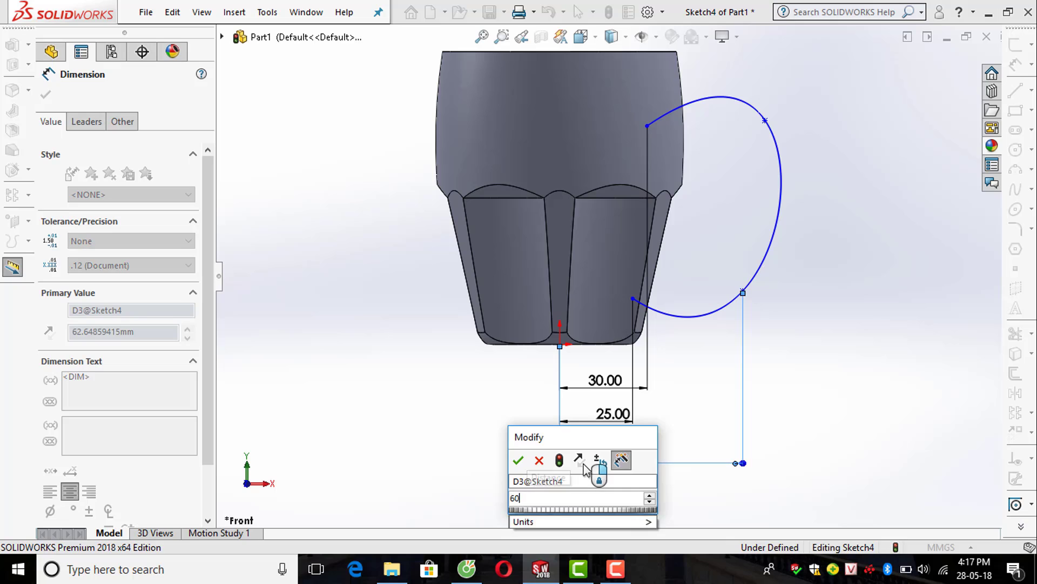
key(Return)
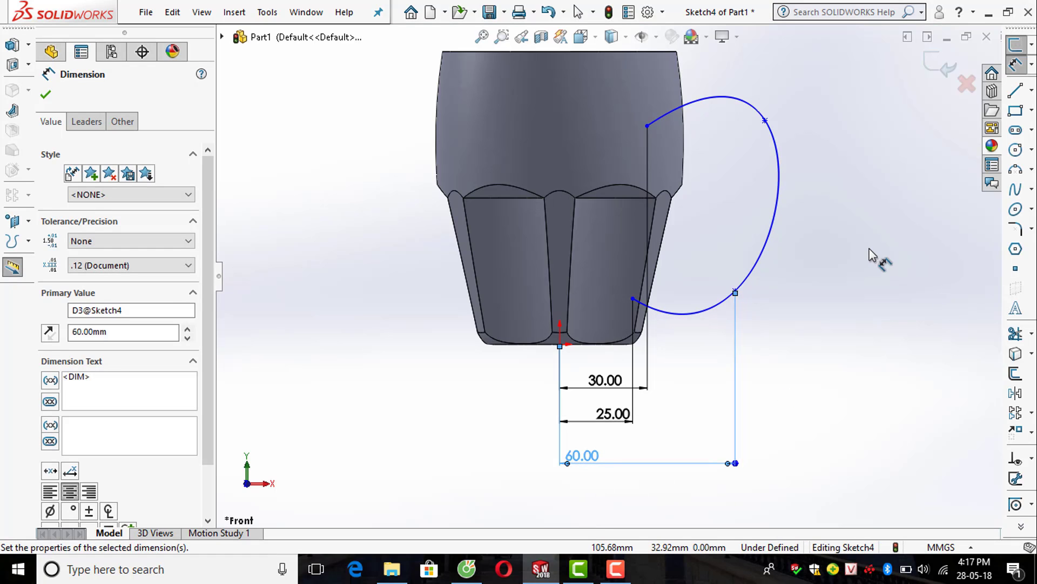
click(870, 253)
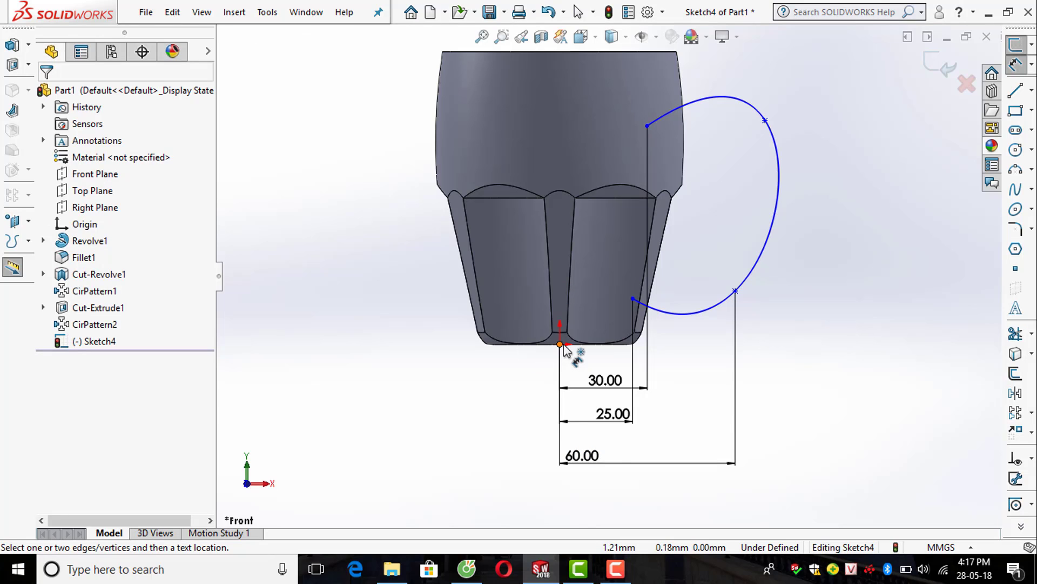
Dimension the horizontal distance from the origin to the spline's upper intermediate point as 72 mm
click(765, 121)
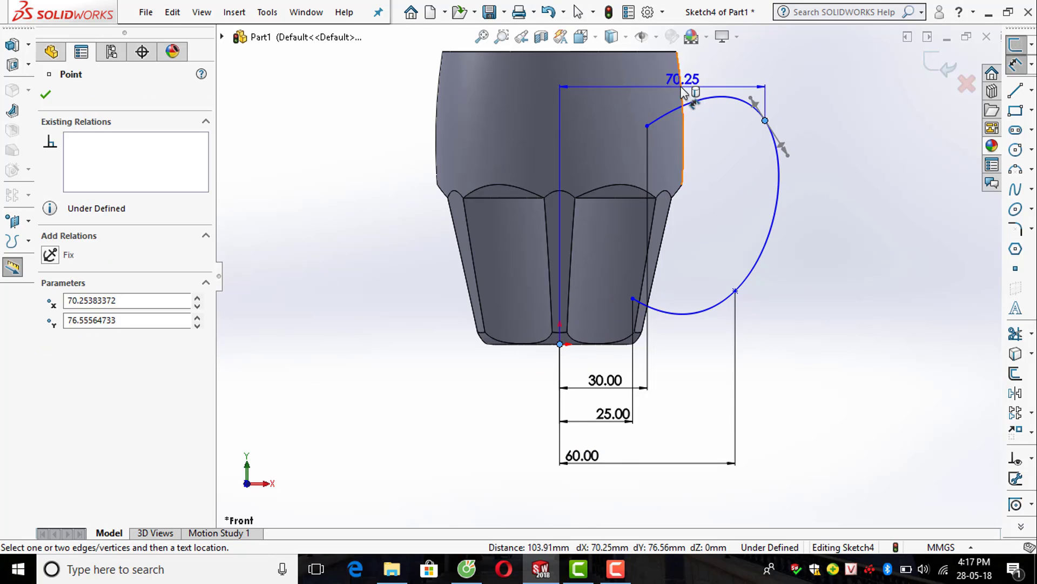
click(679, 82)
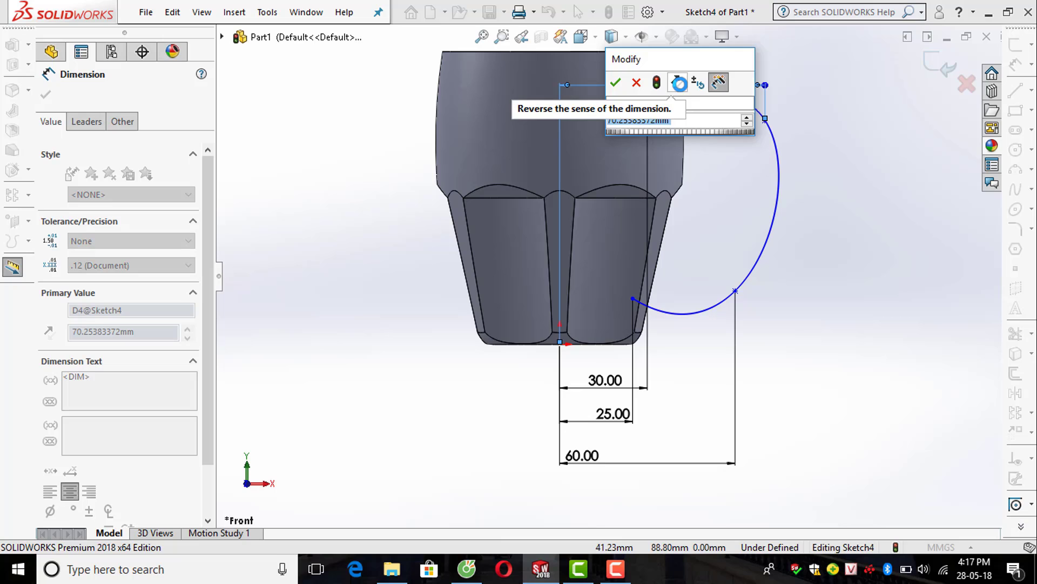
text(72)
key(Return)
click(840, 199)
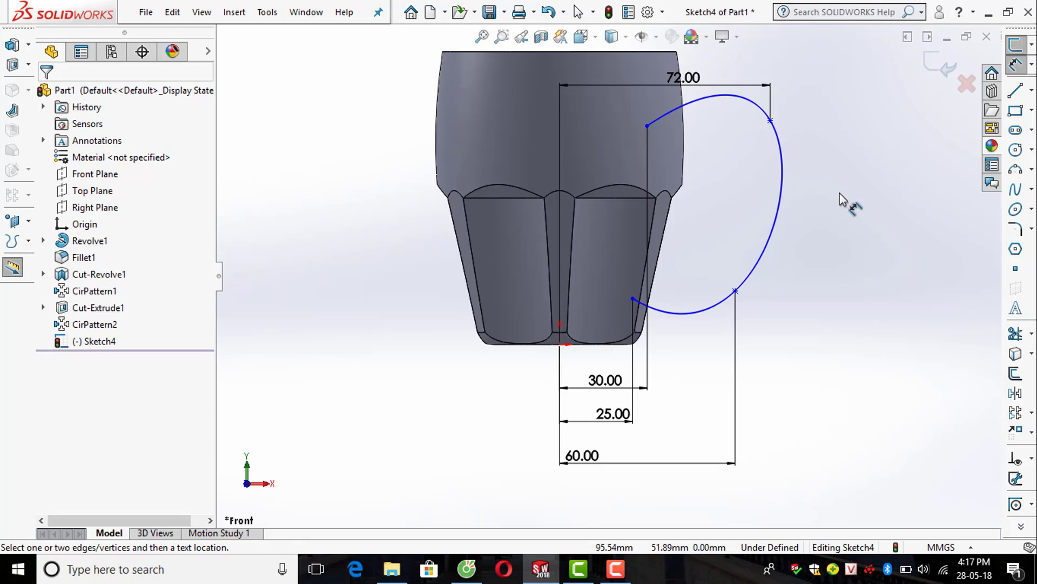
Dimension the vertical height of the spline's lower endpoint above the origin as 15 mm
click(560, 343)
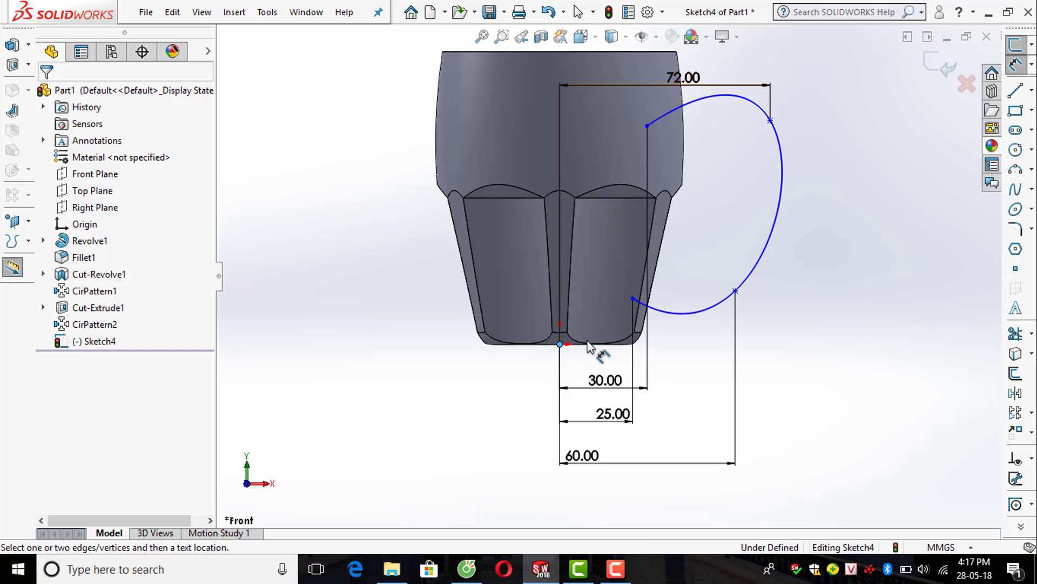
click(635, 299)
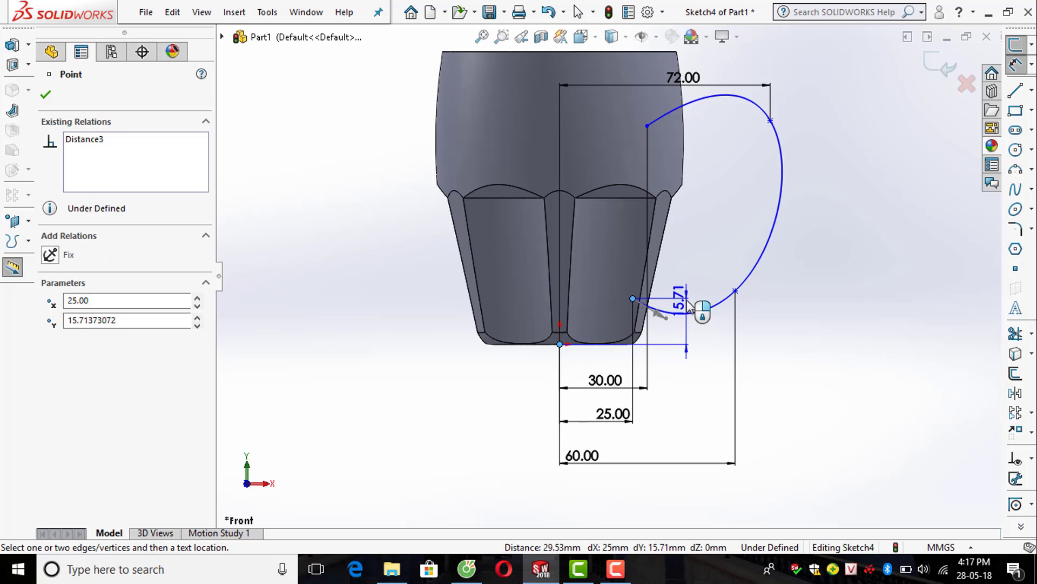
click(687, 305)
text(15)
key(Return)
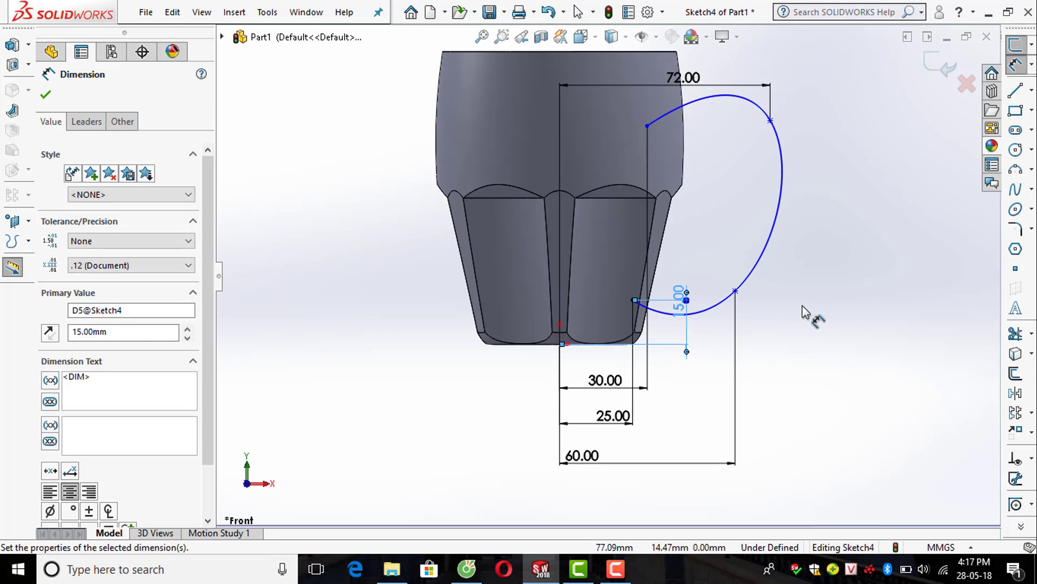
key(Escape)
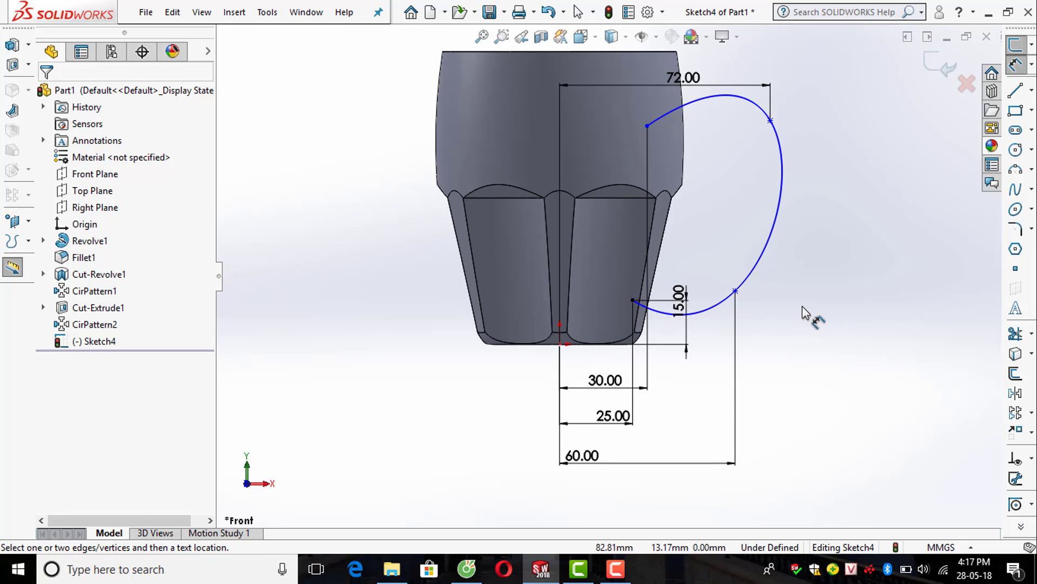
Dimension the vertical height of the spline's upper endpoint above the origin as 80 mm
click(647, 126)
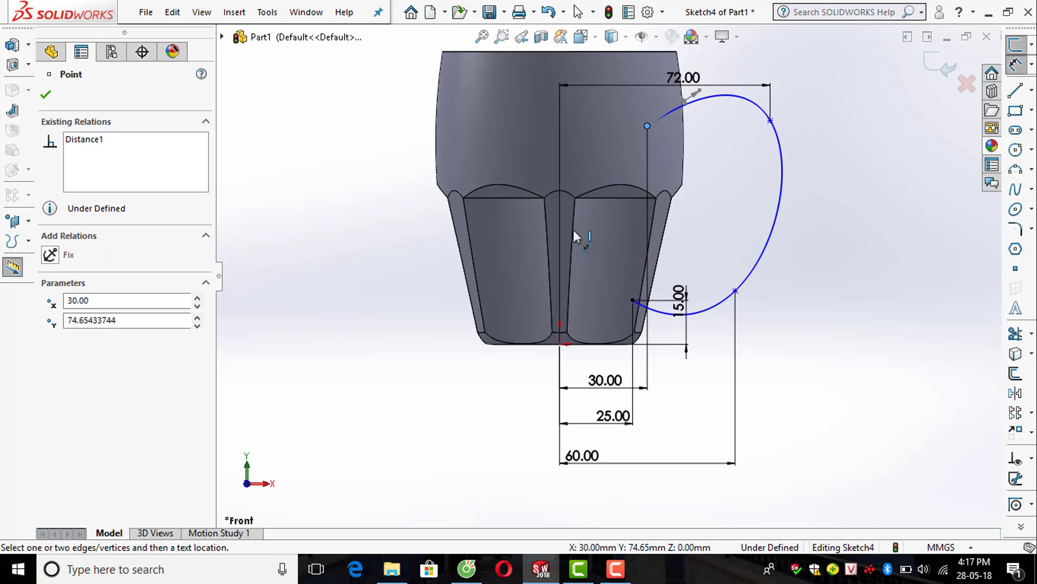
click(560, 344)
click(850, 260)
text(8)
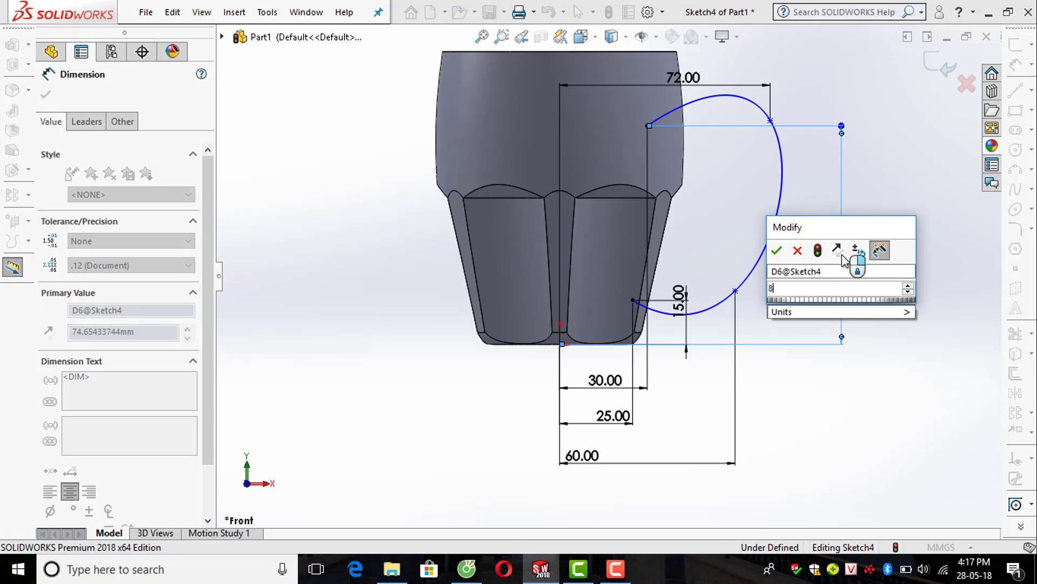
text(0)
key(Return)
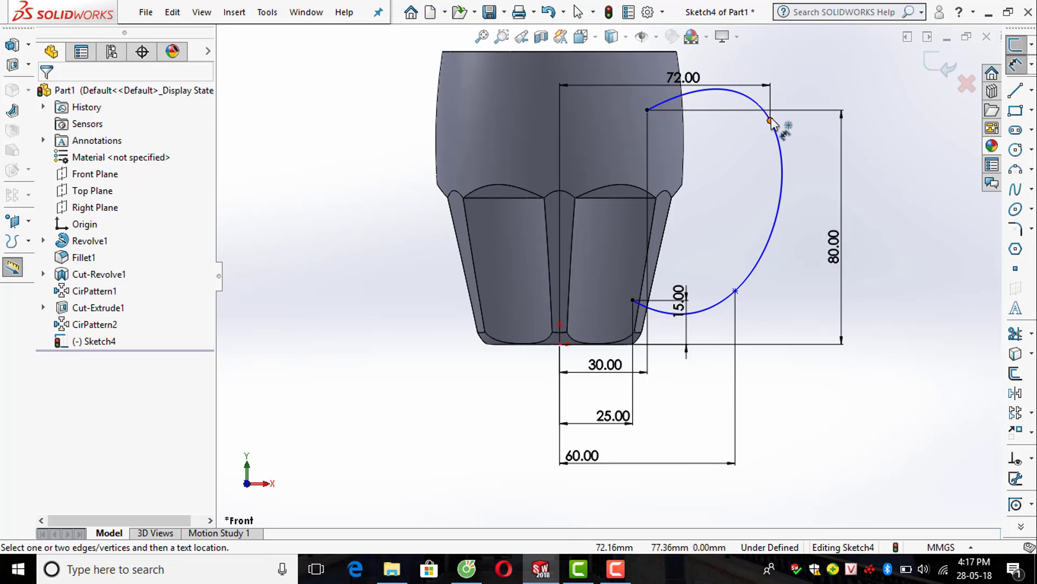
Dimension the vertical height of the spline's upper intermediate point above the origin as 70 mm
click(771, 121)
click(559, 344)
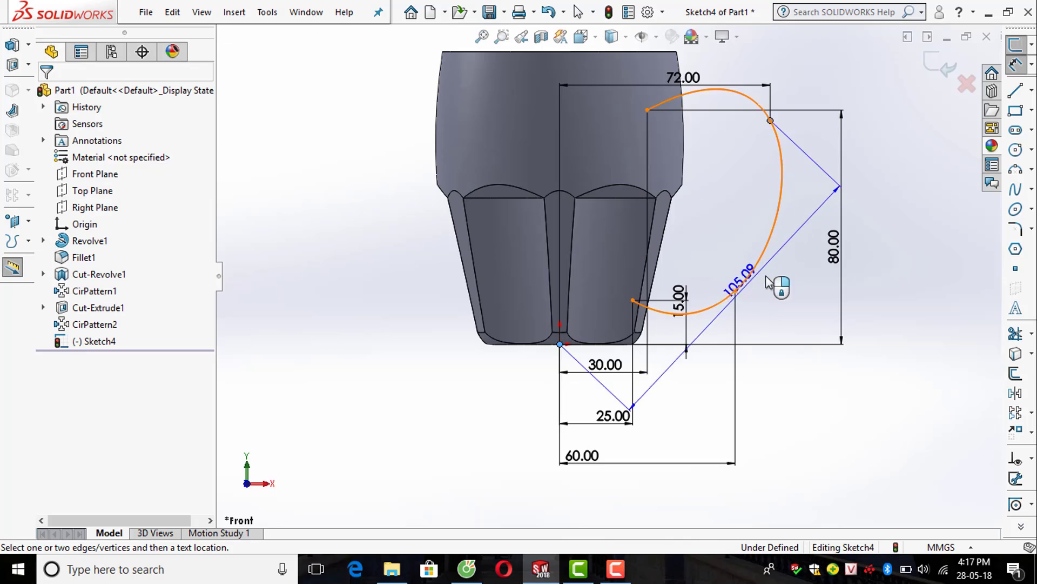
click(814, 213)
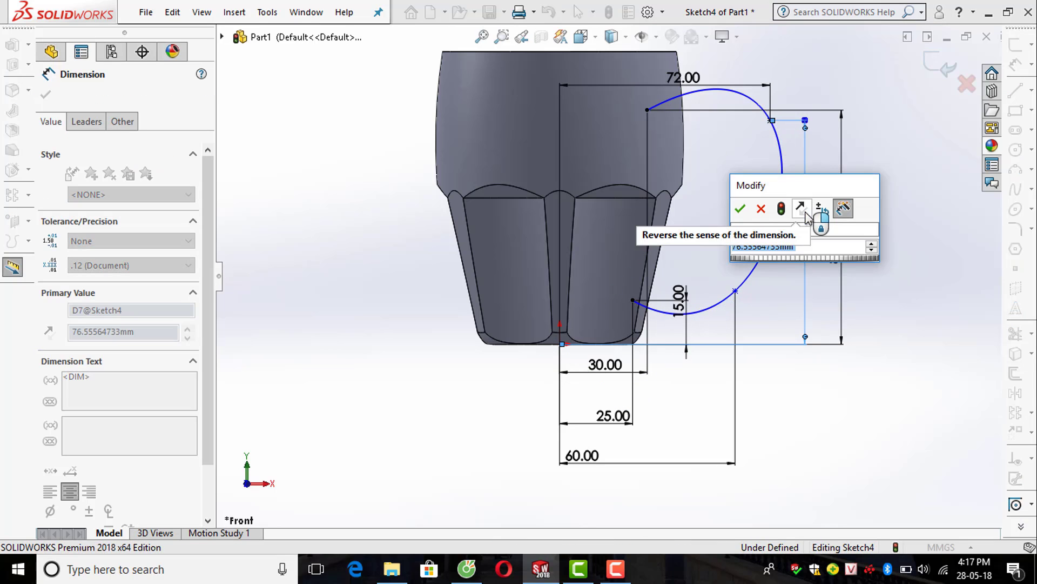
text(70)
key(Return)
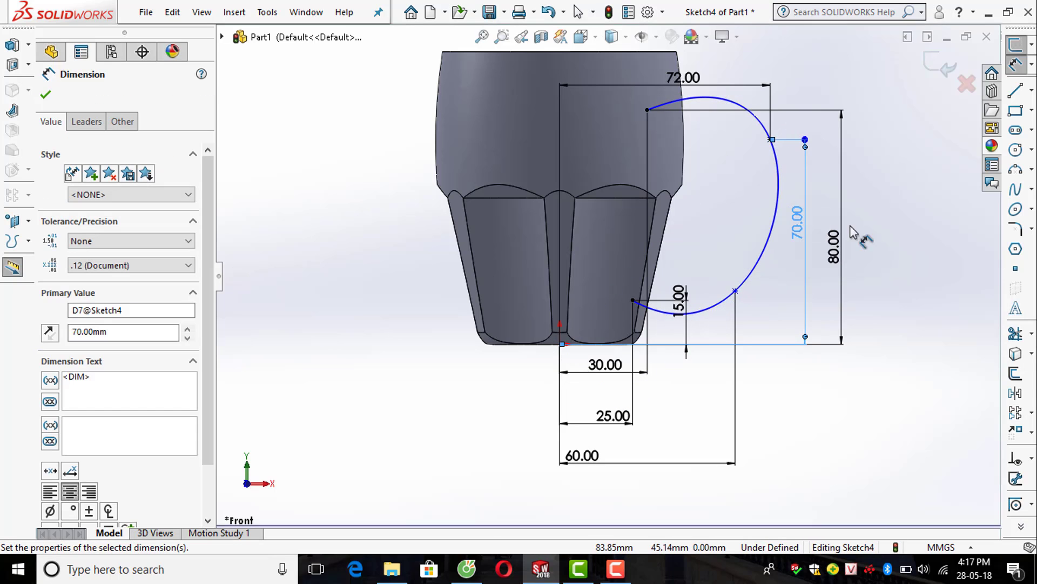
click(914, 275)
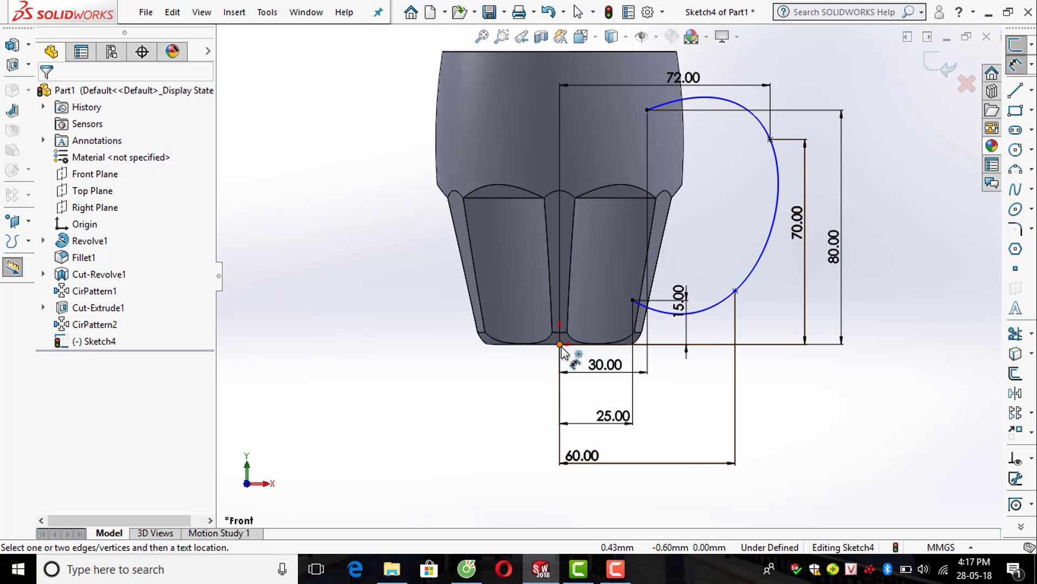
Dimension the vertical height of the spline's lower intermediate point above the origin as 30 mm and end dimensioning
click(559, 343)
click(735, 292)
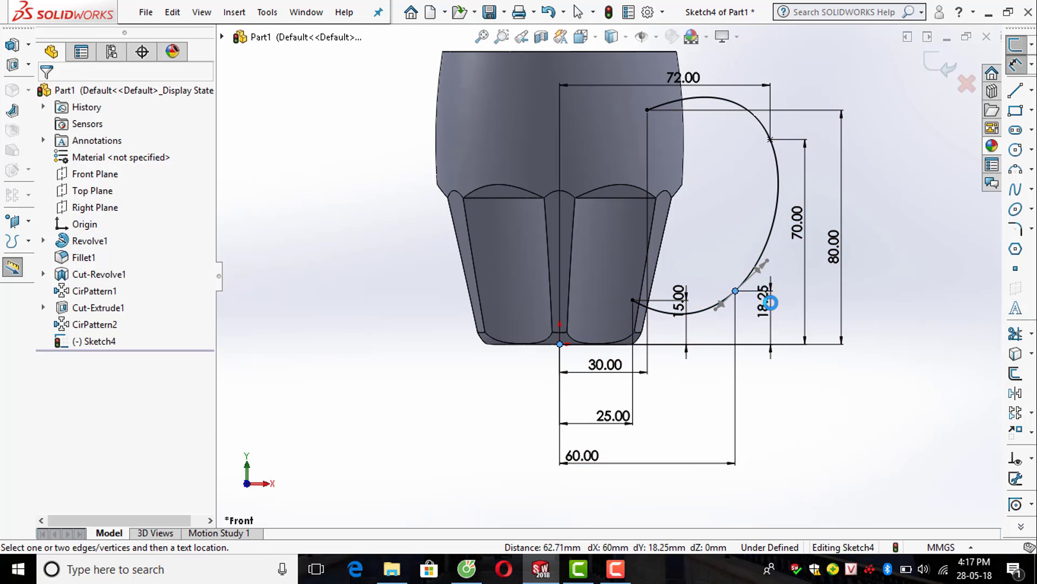
click(770, 302)
text(30)
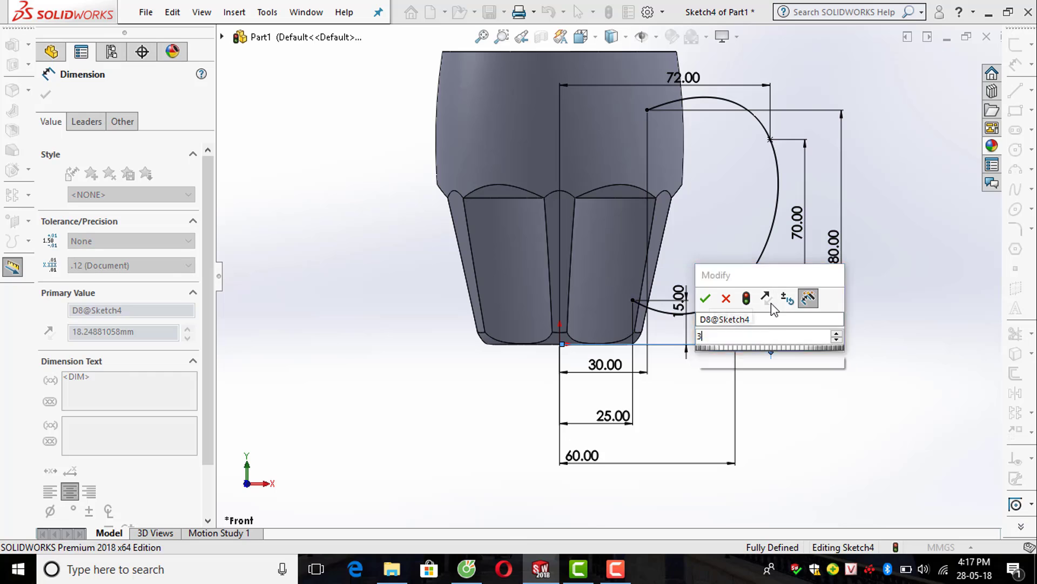
key(Return)
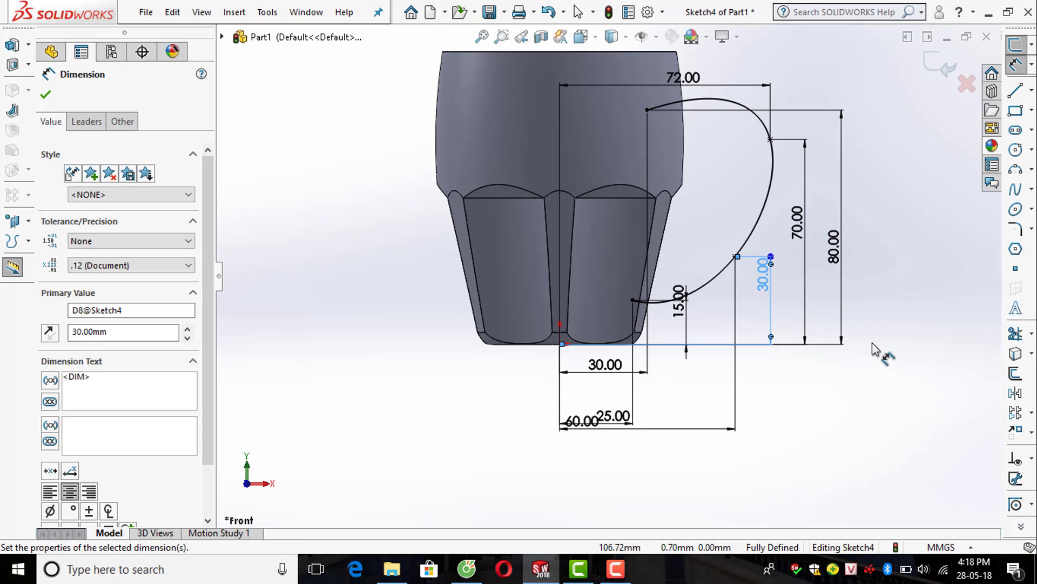
key(Escape)
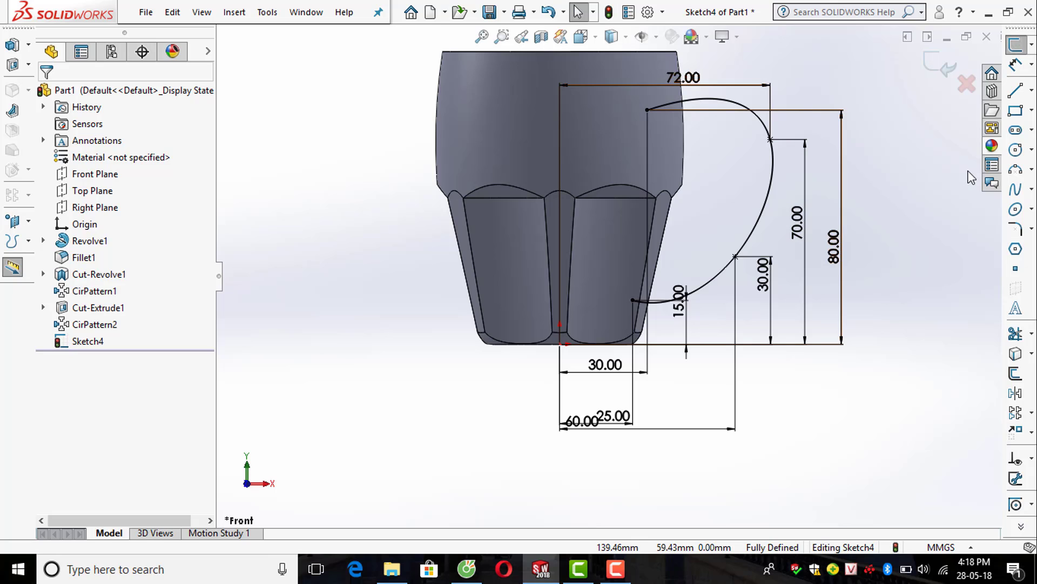
Finish the dimensioned spline sketch for the handle path
click(943, 72)
scroll(814, 236, up, 2)
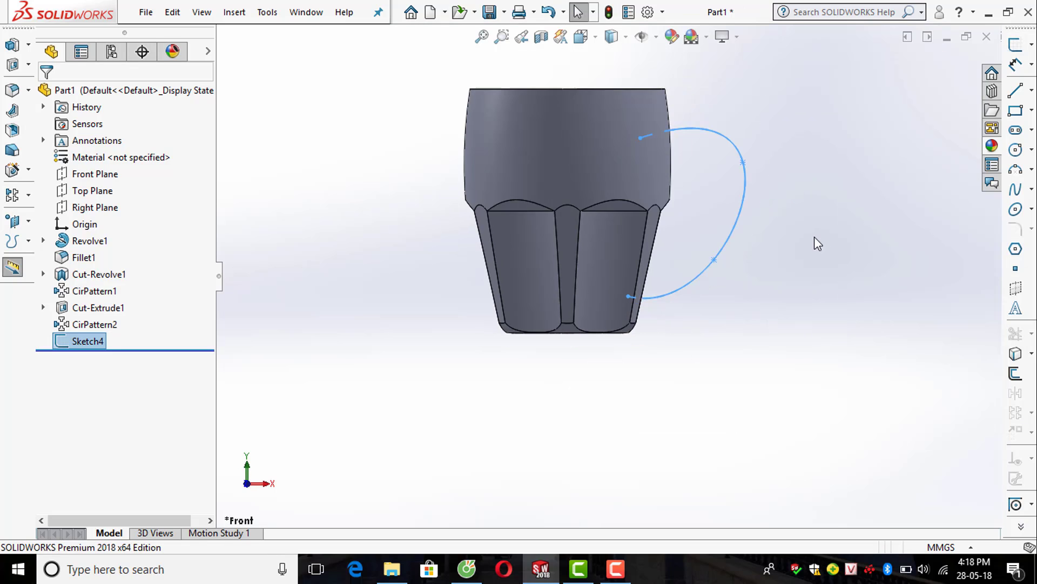
scroll(394, 189, down, 2)
mouse_move(438, 213)
middle_down()
mouse_move(426, 222)
mouse_move(449, 220)
middle_up()
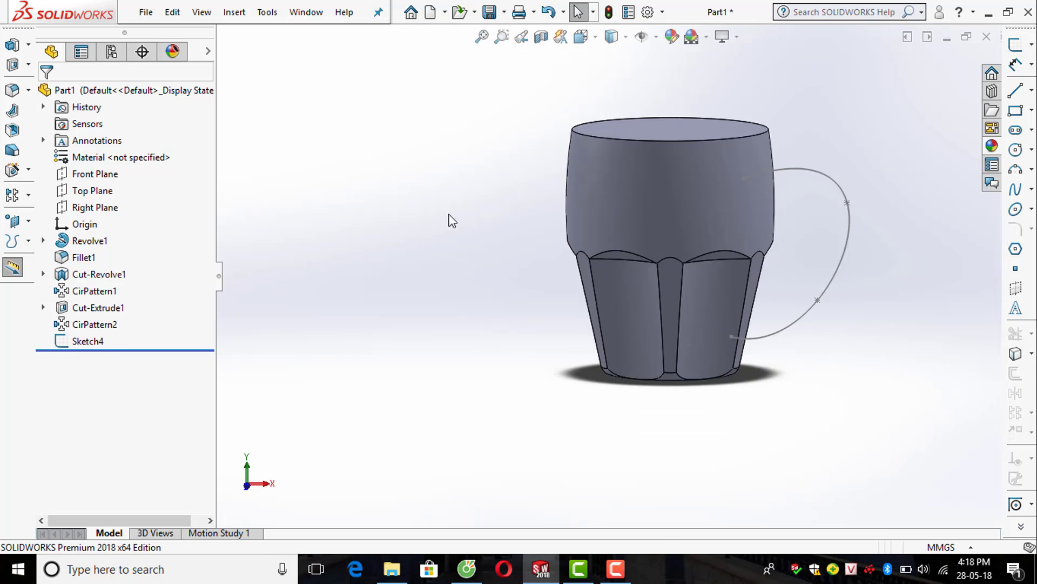
Create a reference plane parallel to the Right Plane and coincident with the upper endpoint of the handle spline
click(15, 221)
click(41, 222)
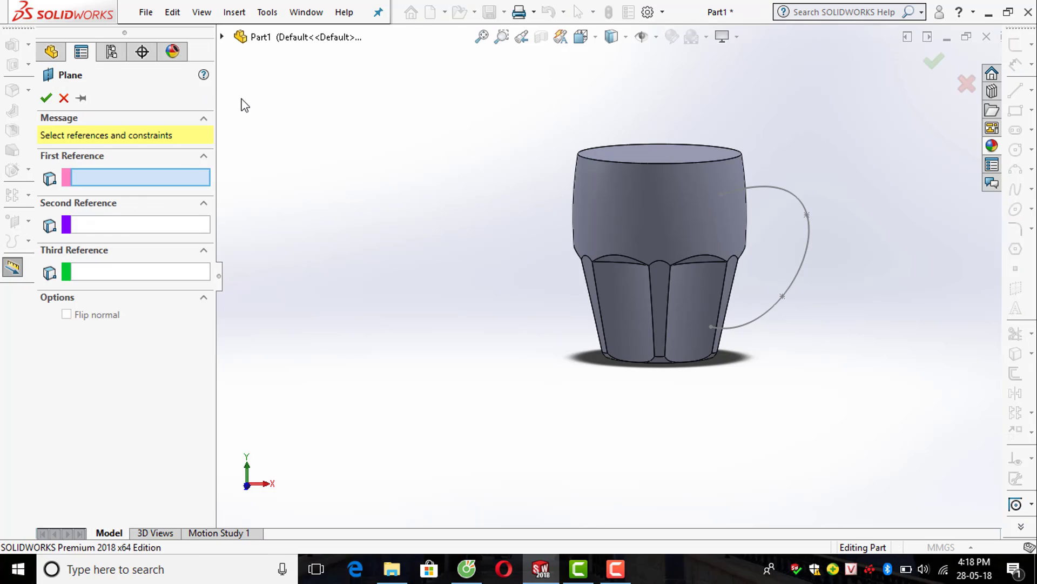
click(223, 37)
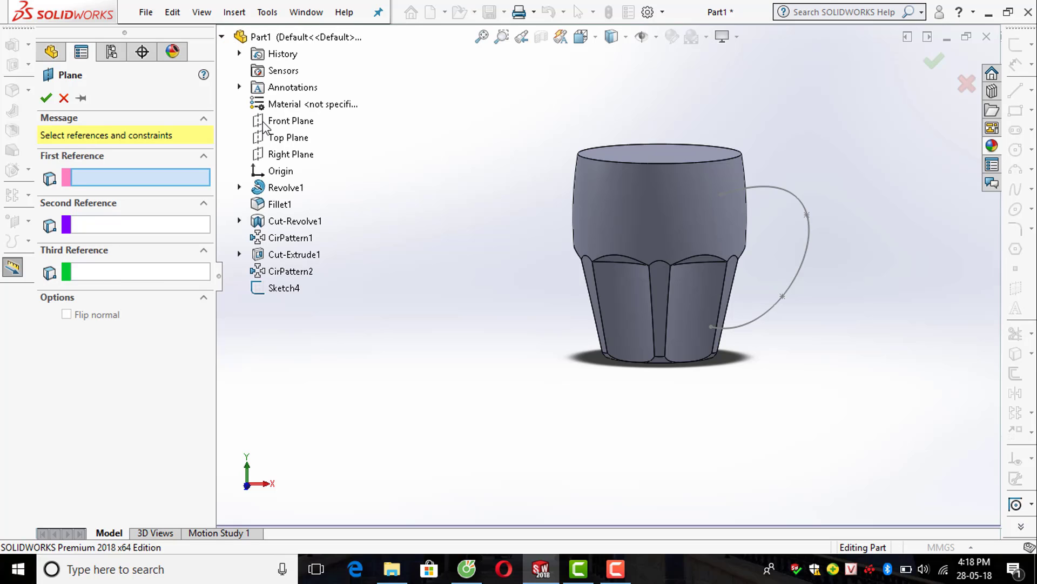
click(272, 156)
scroll(818, 209, down, 2)
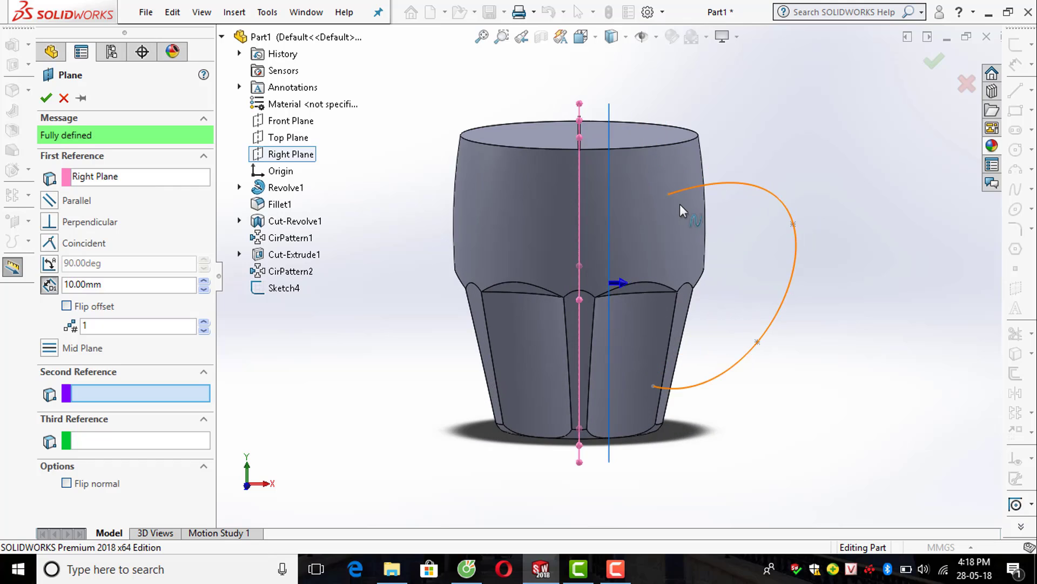
click(669, 195)
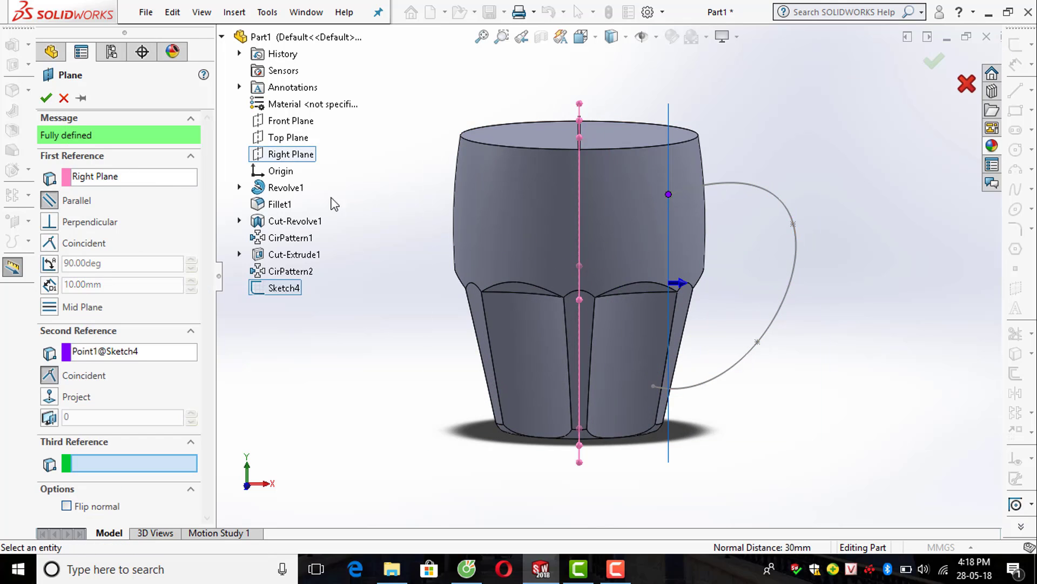
click(48, 96)
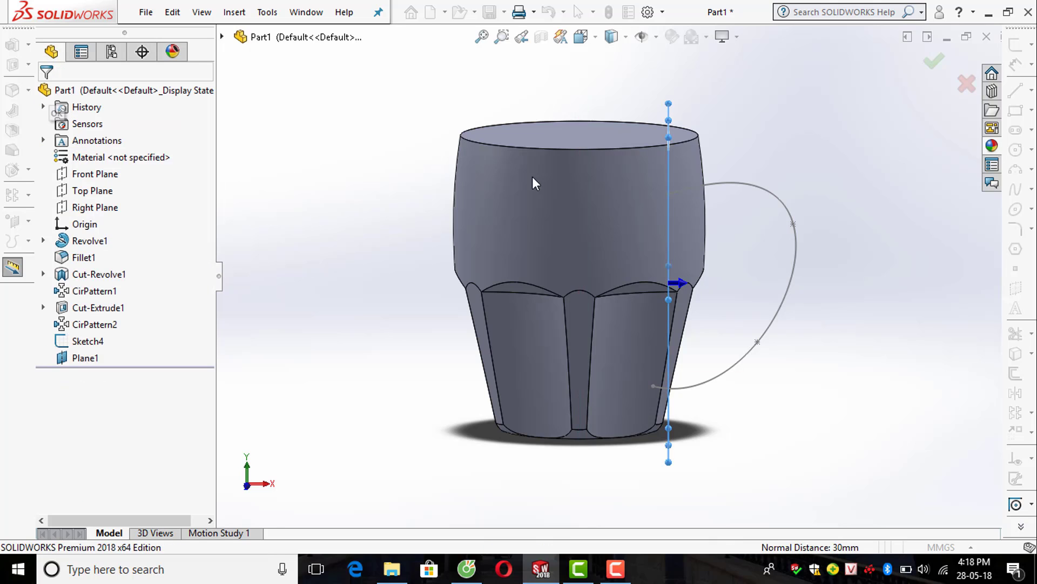
Sketch a center rectangle about 20 mm wide and 10 mm high on the new plane, centred at the handle path's upper end
click(1016, 46)
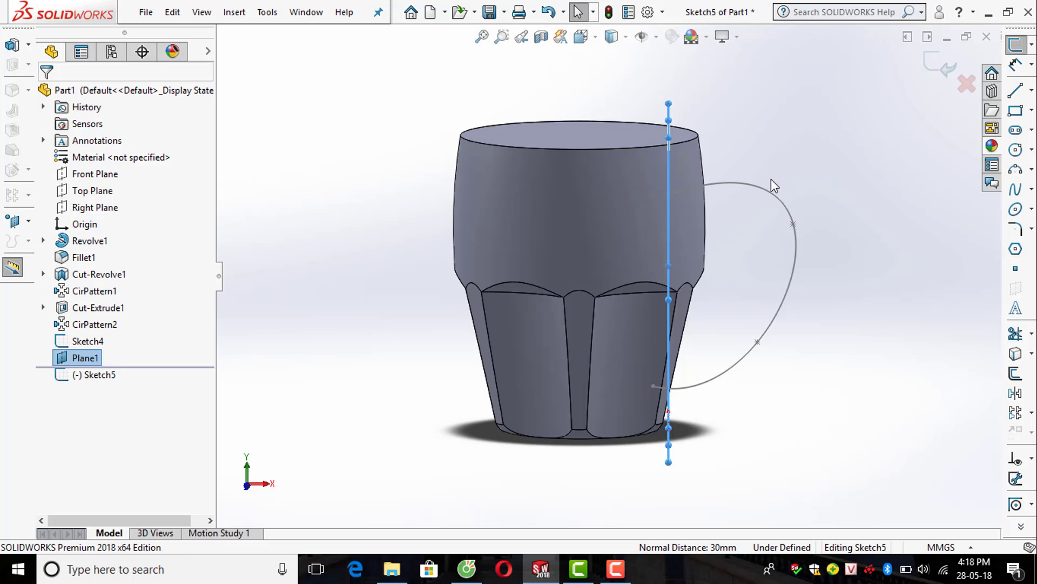
key(ctrl+8)
scroll(588, 170, down, 2)
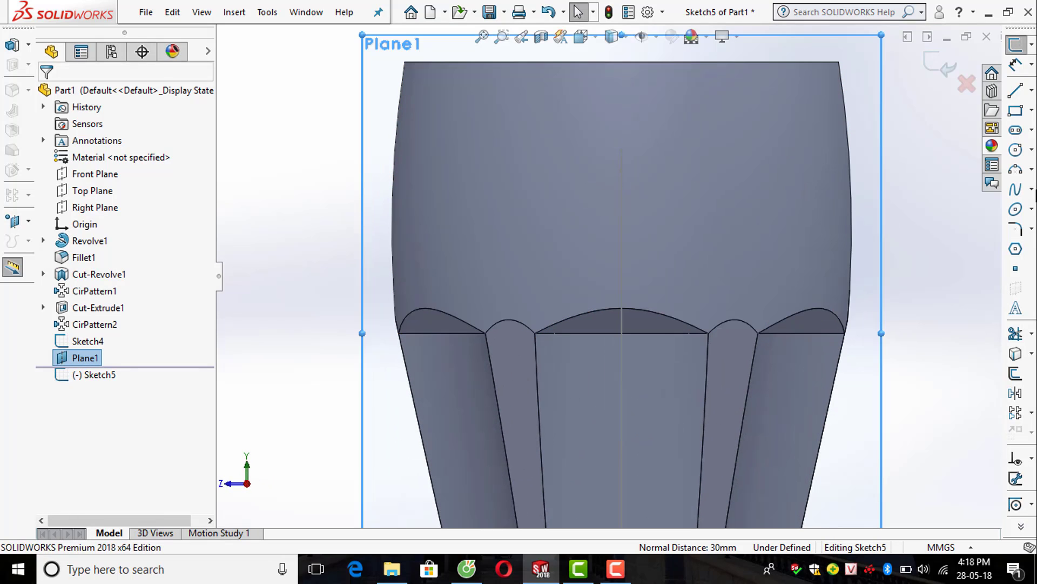
click(1029, 110)
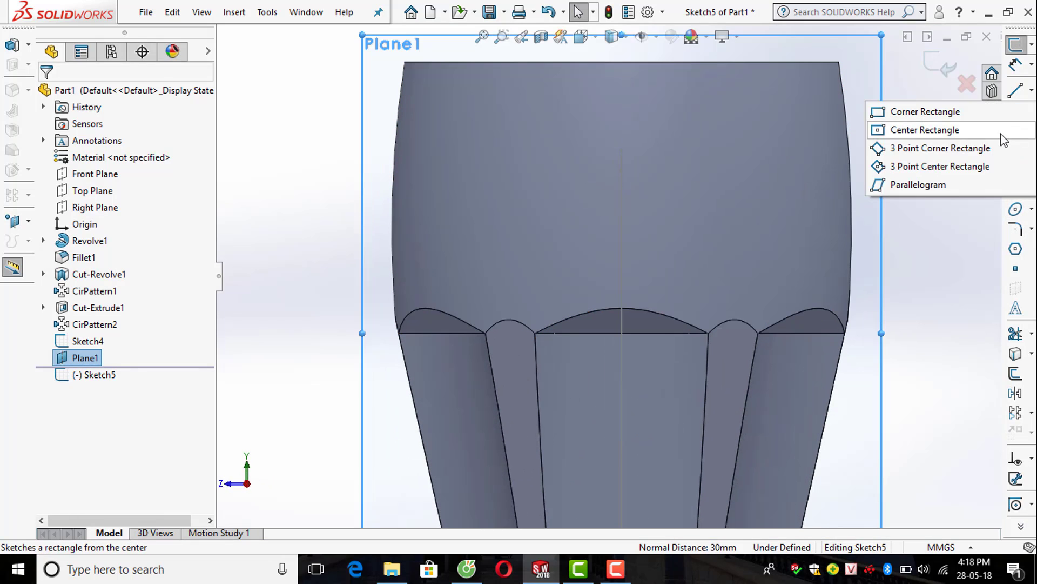
click(962, 129)
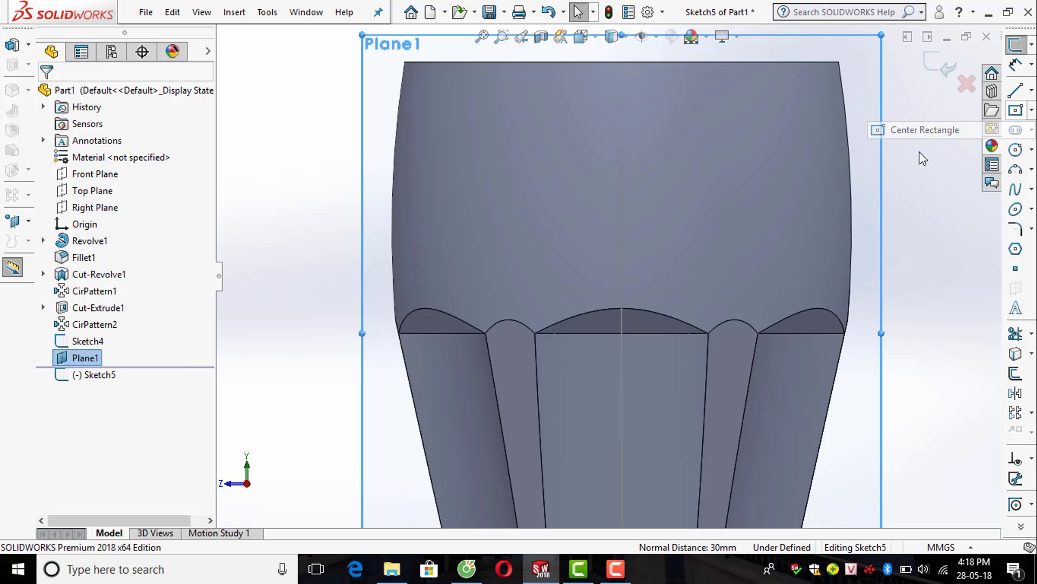
click(622, 171)
click(677, 143)
key(Escape)
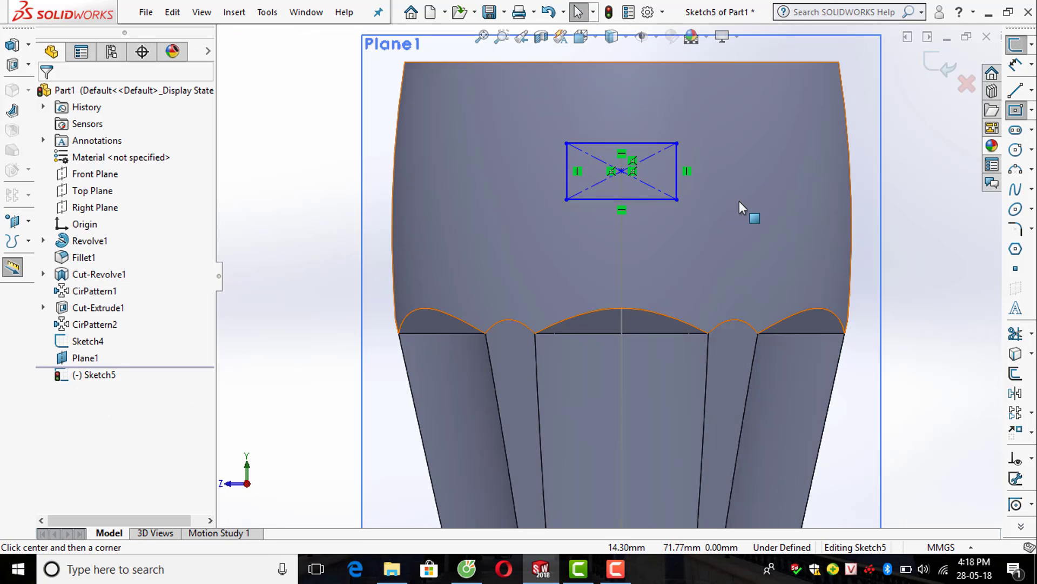
Dimension the handle profile rectangle's height as 8 mm
click(1015, 64)
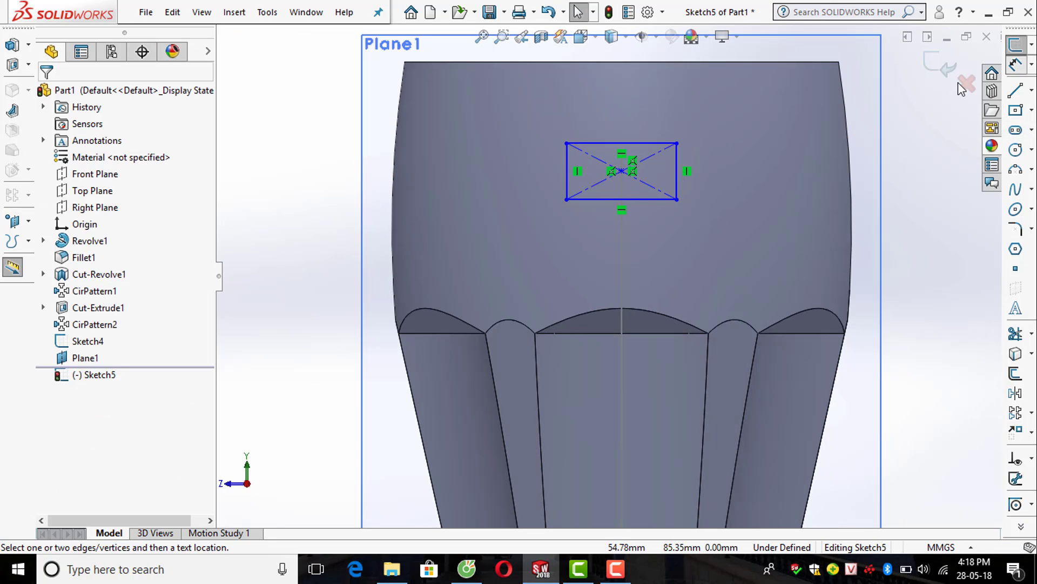
click(680, 171)
click(709, 170)
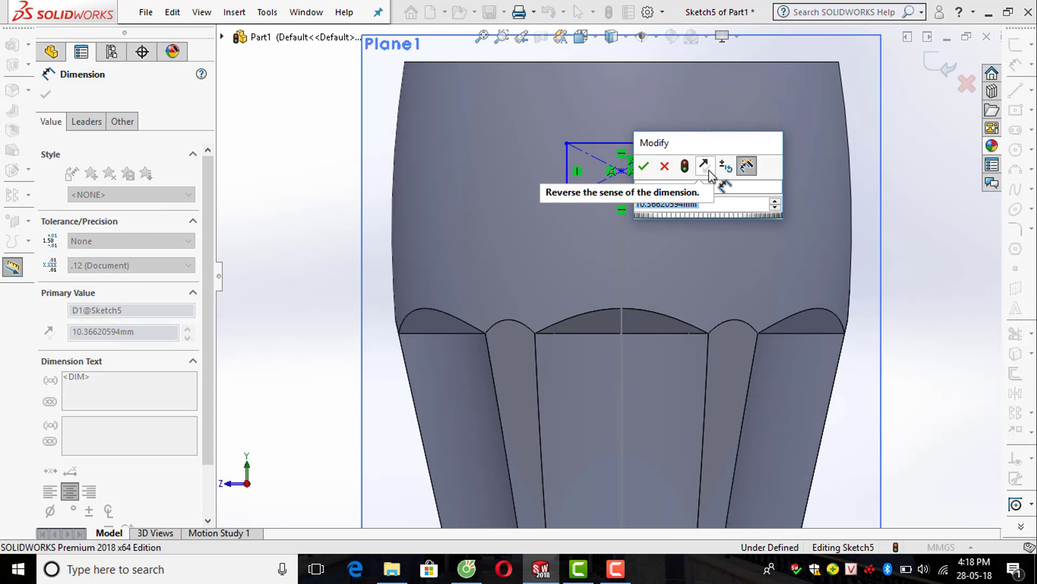
text(8)
key(Return)
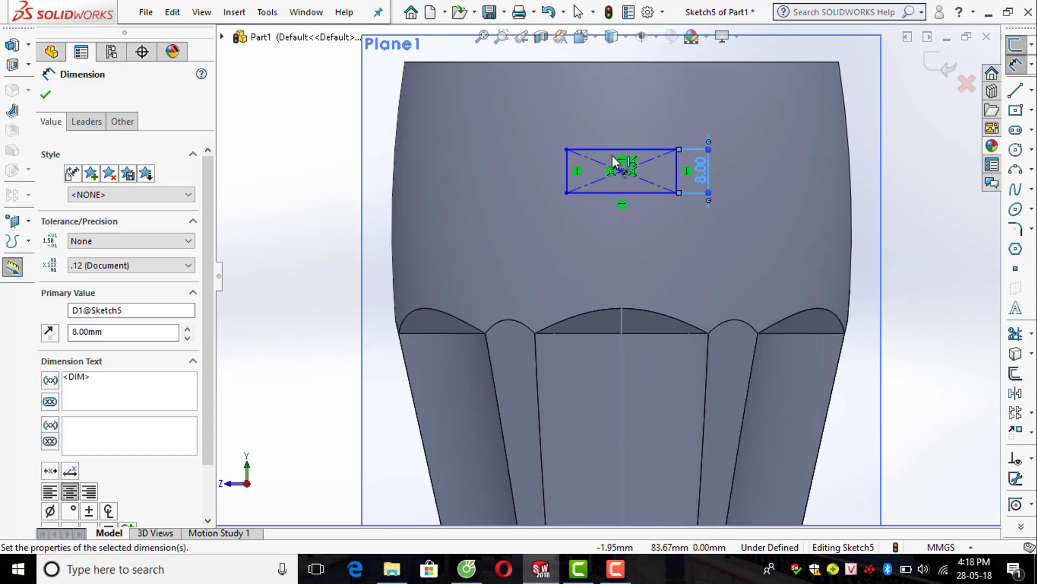
Dimension the profile rectangle's width as 10 mm and finish the sketch
click(617, 150)
click(621, 121)
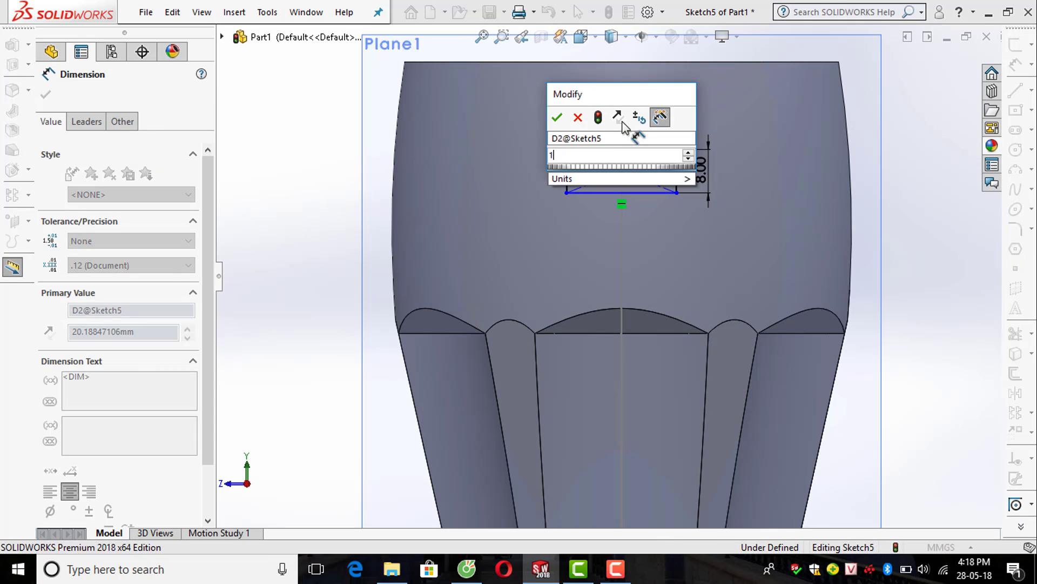
text(10)
key(Return)
scroll(865, 199, up, 1)
click(882, 203)
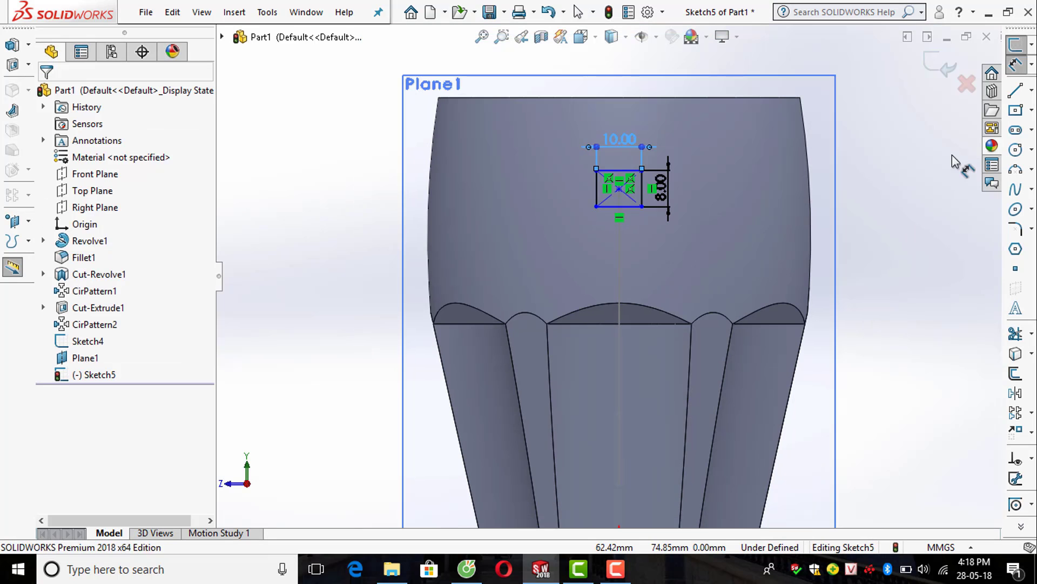
click(949, 70)
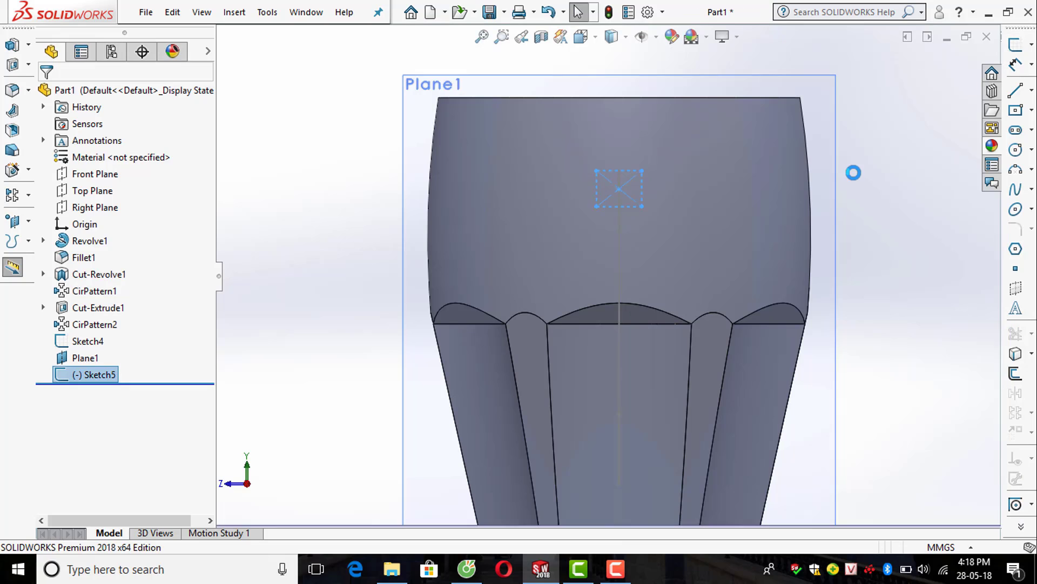
Sweep the rectangular profile along the spline path to form the cup's solid handle
mouse_move(822, 218)
middle_down()
mouse_move(880, 195)
mouse_move(864, 227)
middle_up()
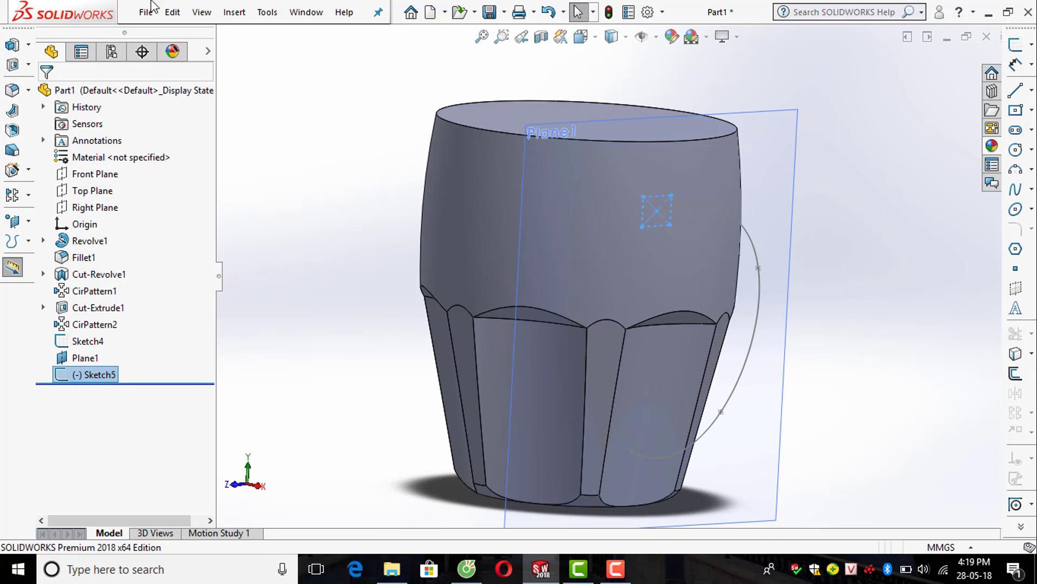
click(28, 45)
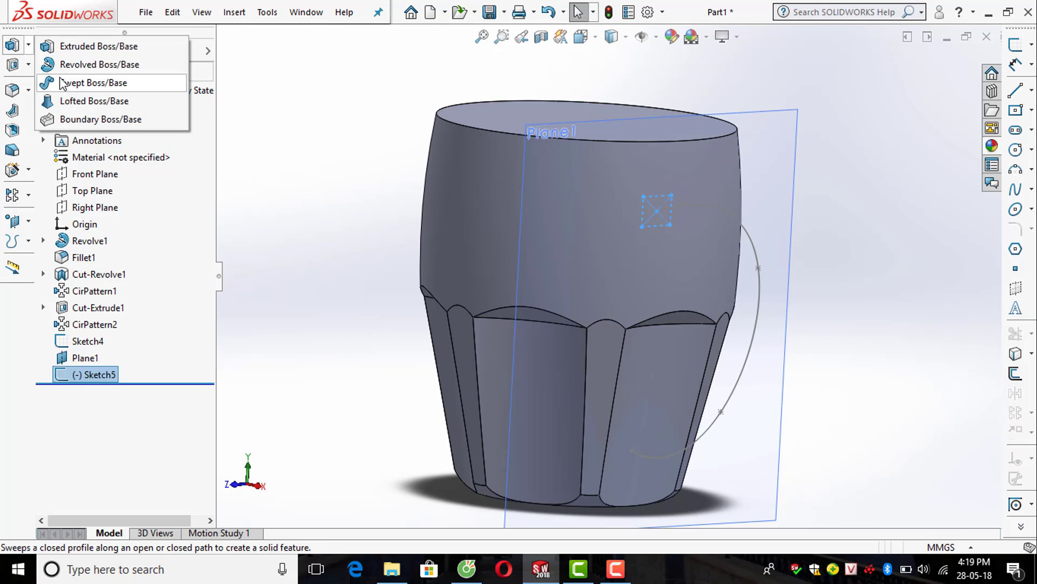
click(48, 58)
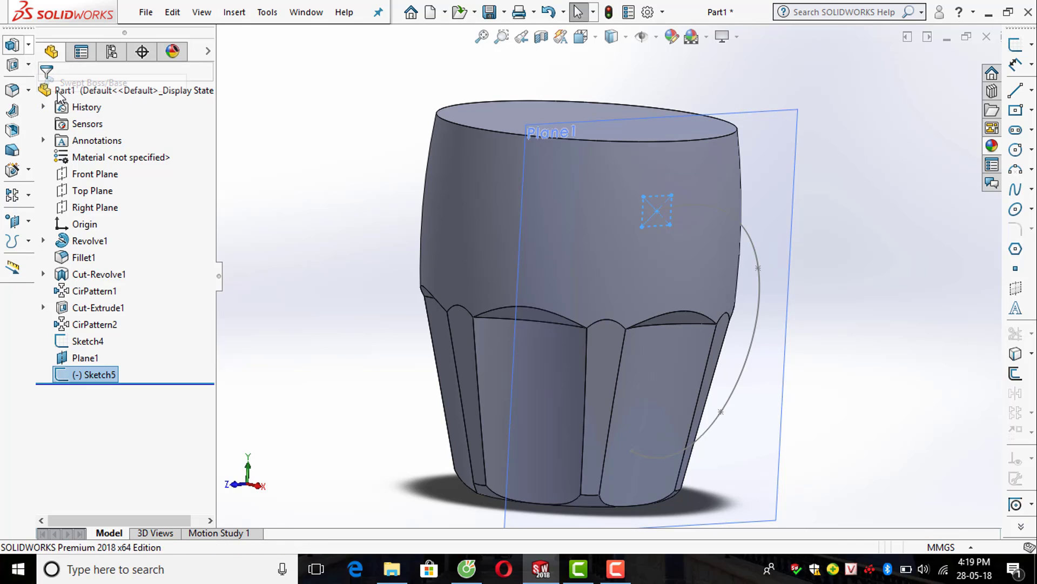
click(754, 245)
mouse_move(754, 244)
middle_down()
mouse_move(737, 267)
mouse_move(756, 220)
mouse_move(767, 248)
middle_up()
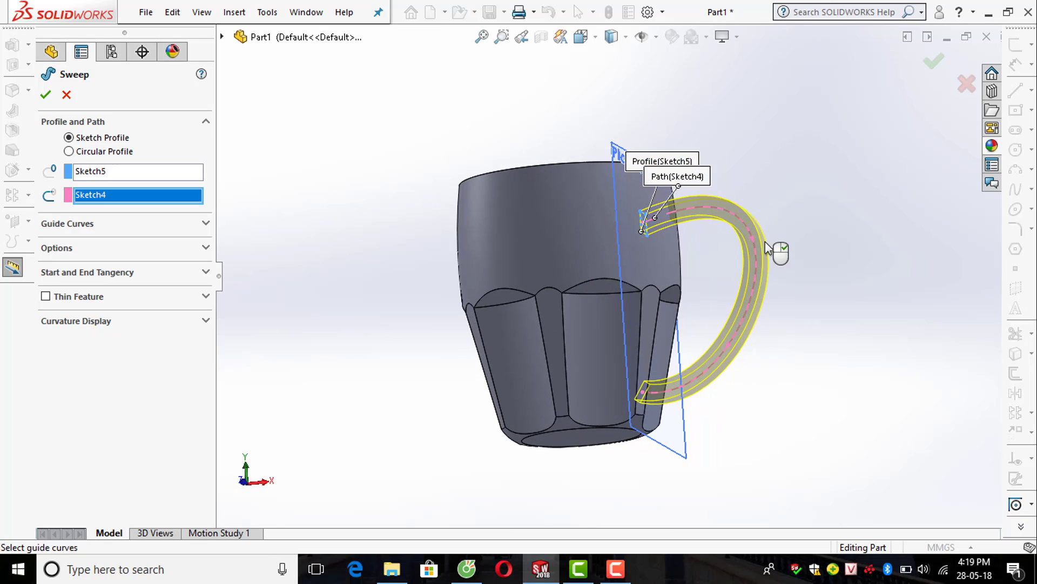
click(936, 64)
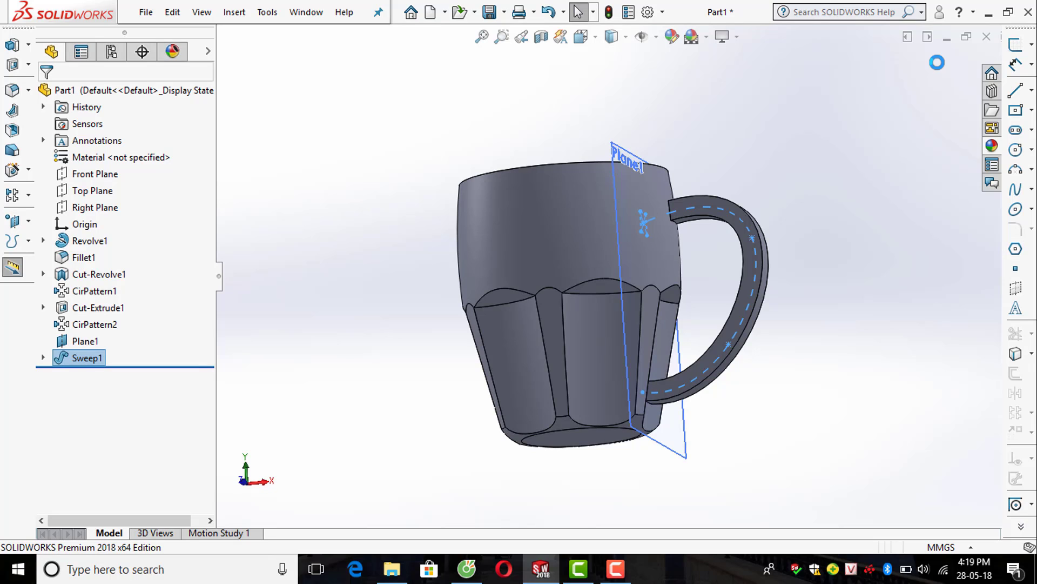
click(732, 125)
middle_drag(731, 126, 686, 145)
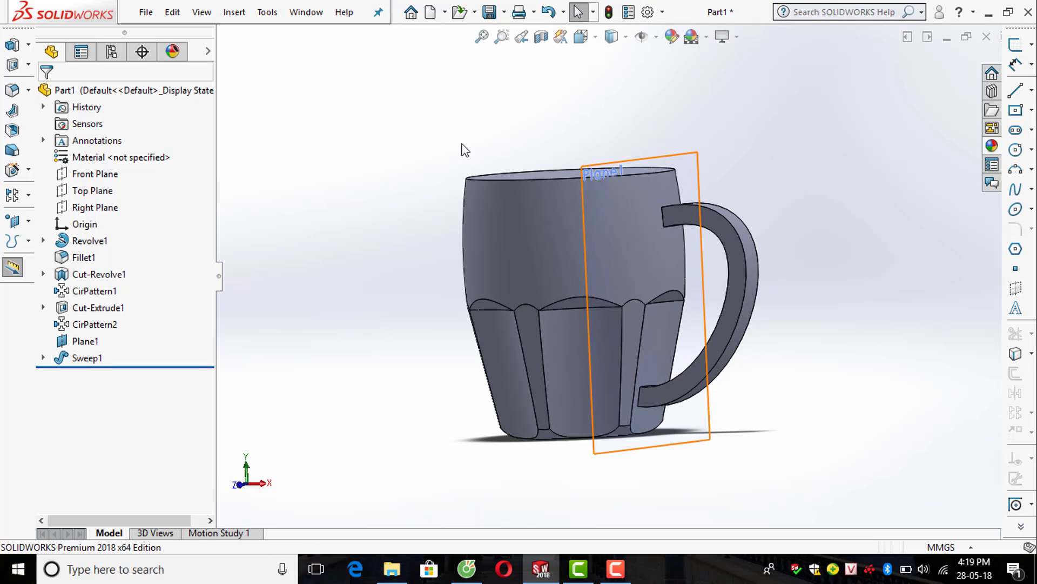
Fillet the handle with a 2 mm radius, selecting one outer edge, the outer face and another handle face
click(13, 90)
middle_drag(776, 197, 711, 261)
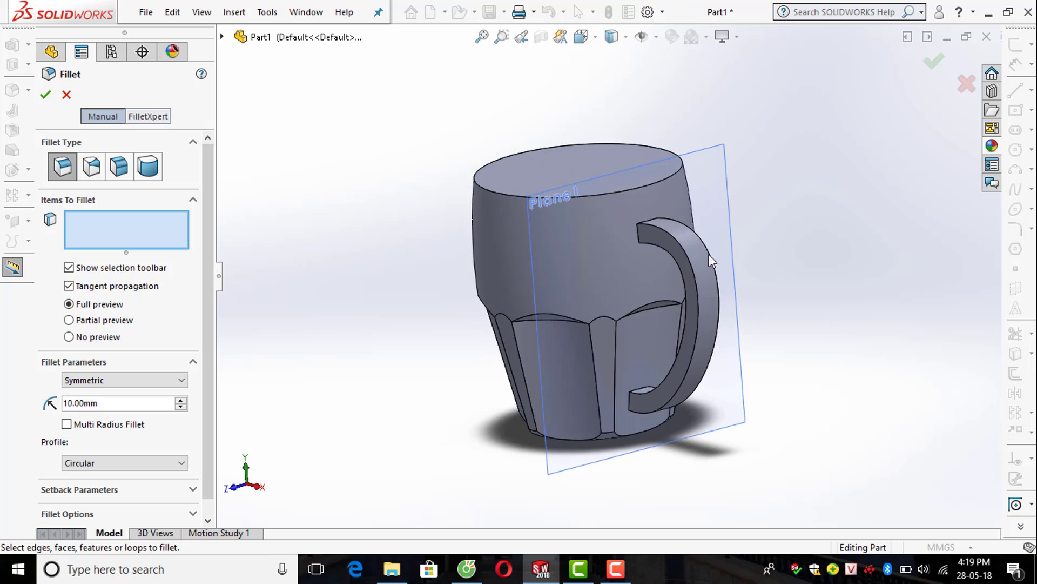
scroll(647, 261, down, 2)
click(682, 238)
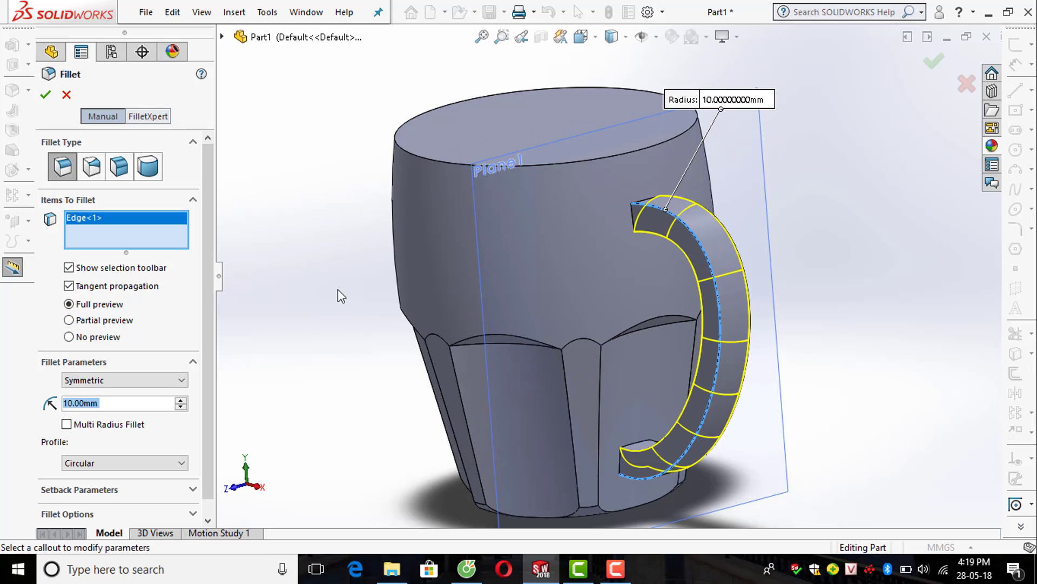
text(2)
key(Return)
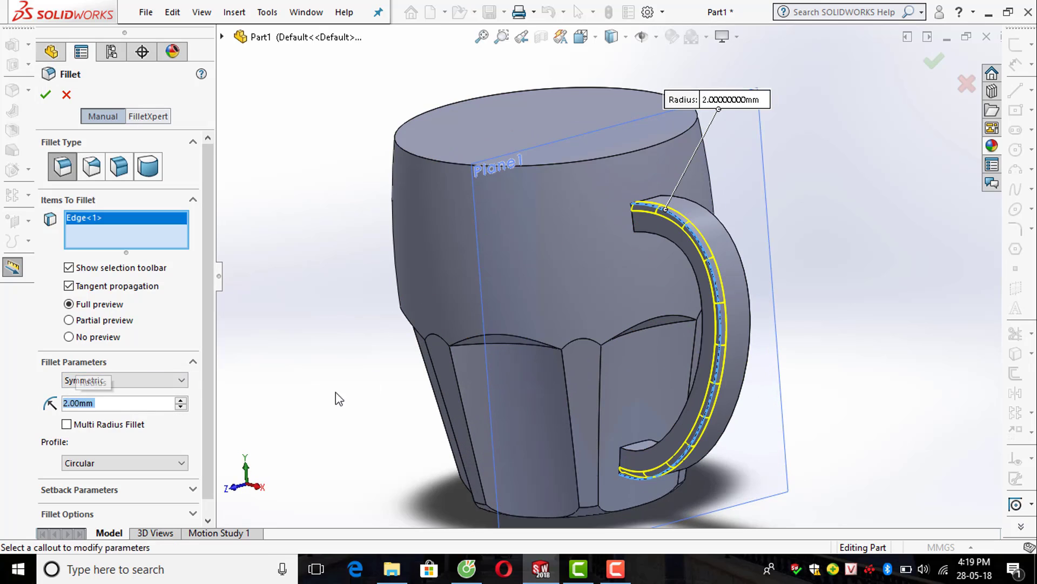
click(744, 276)
middle_drag(746, 286, 847, 236)
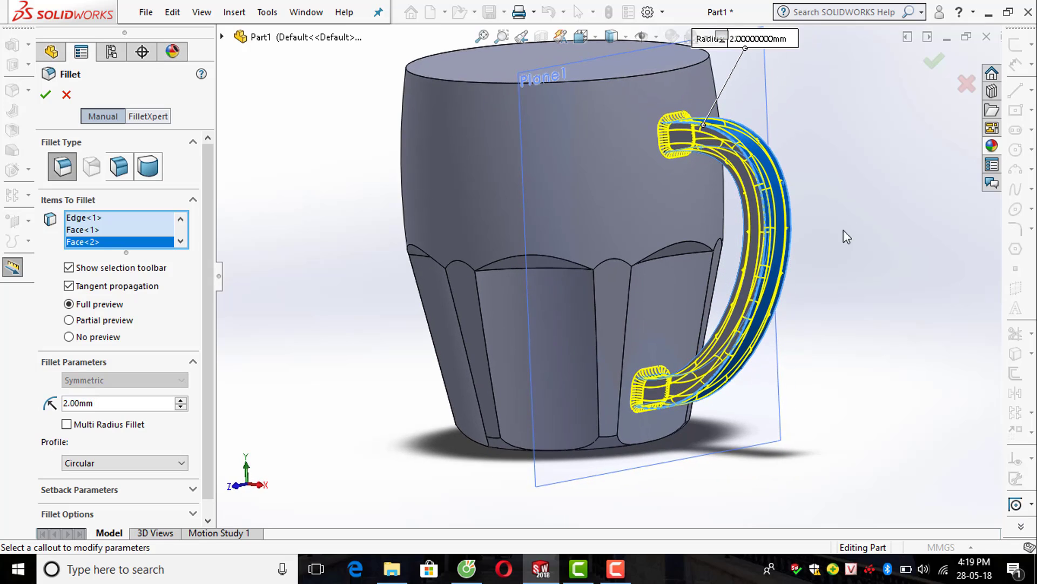
click(934, 63)
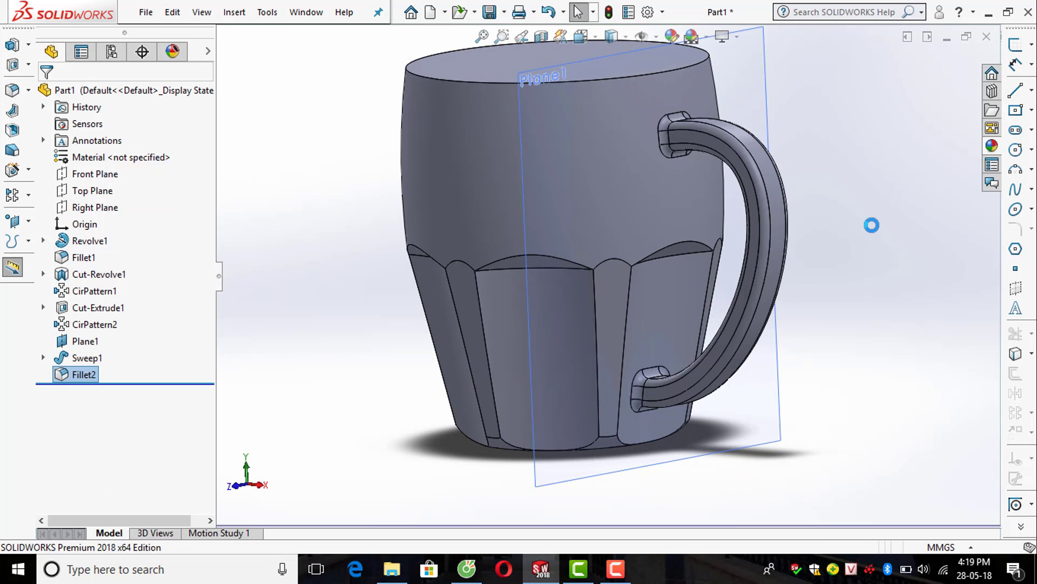
Hide the reference plane used for the handle profile
middle_drag(769, 255, 748, 204)
scroll(778, 183, up, 2)
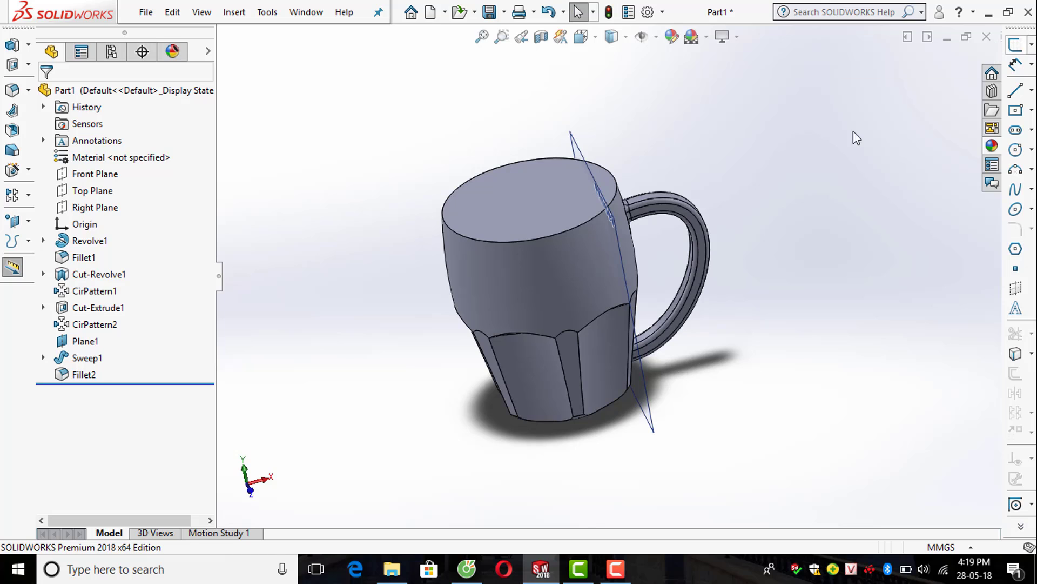
click(85, 341)
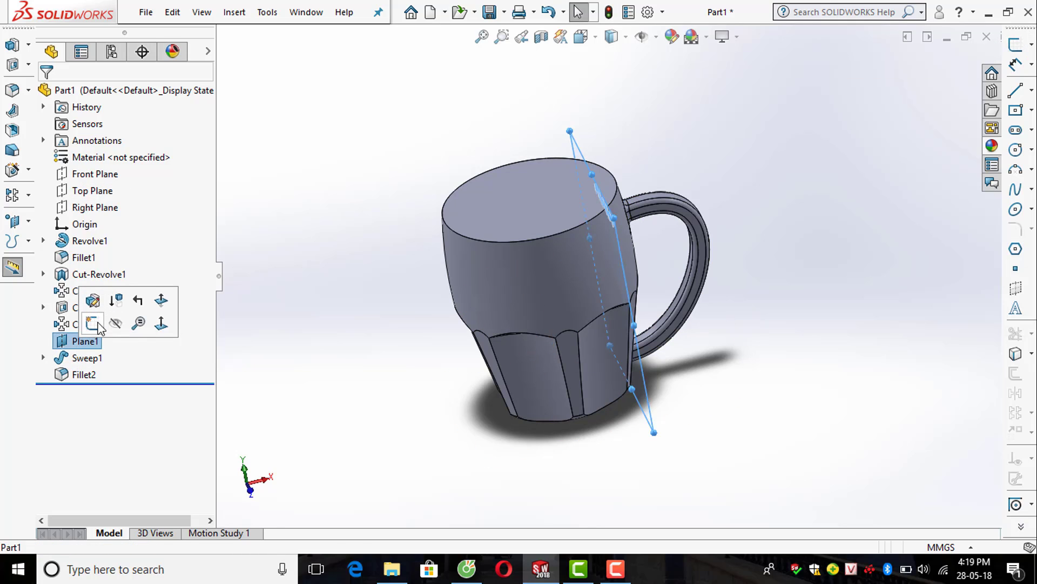
click(116, 323)
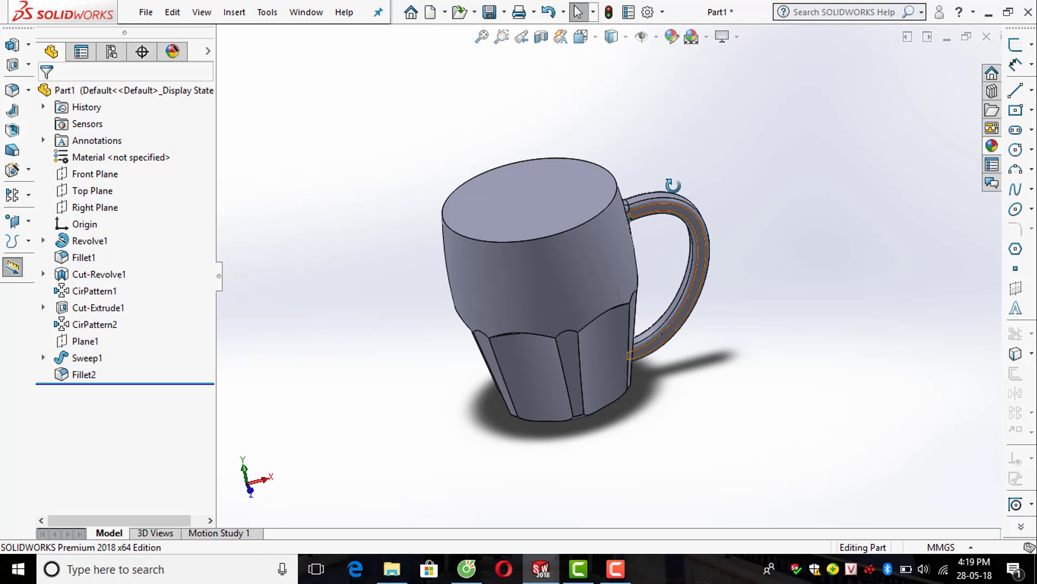
Sketch a closed four-sided half-profile on the Right Plane above the origin, about 99 mm tall, 37 mm wide on top and 26 mm at the base
middle_drag(673, 185, 670, 234)
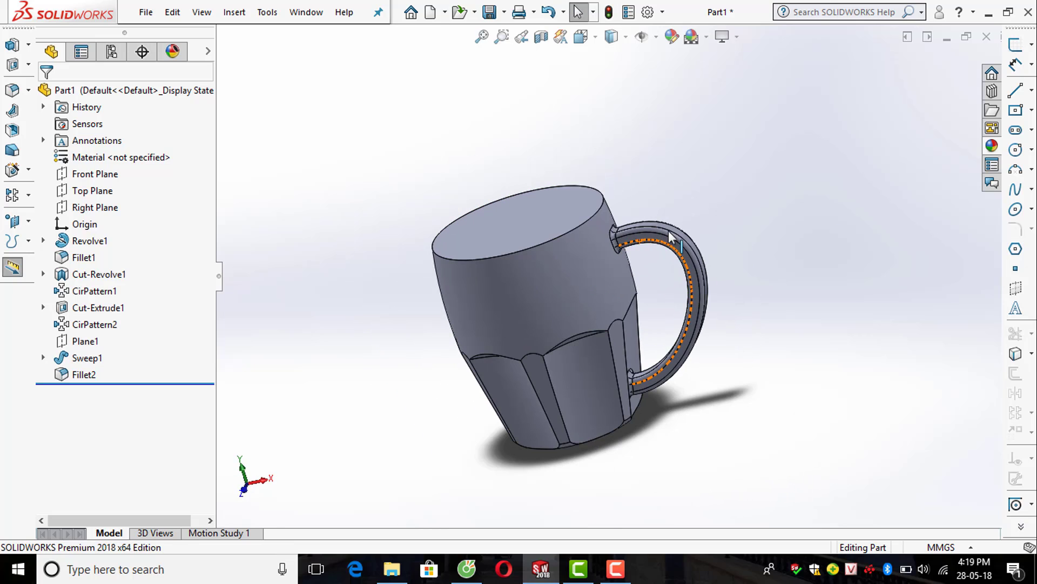
click(1016, 44)
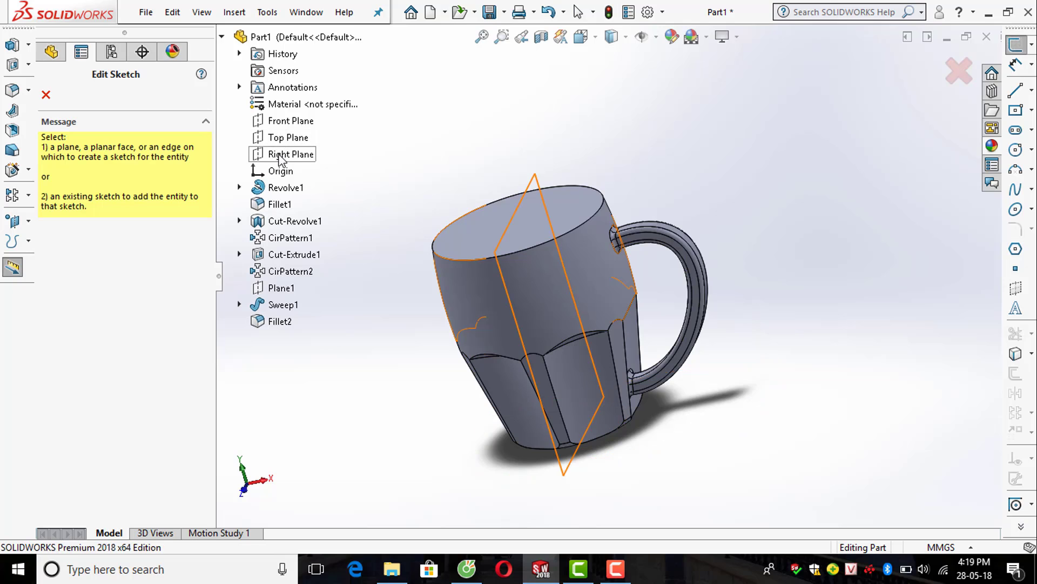
click(280, 155)
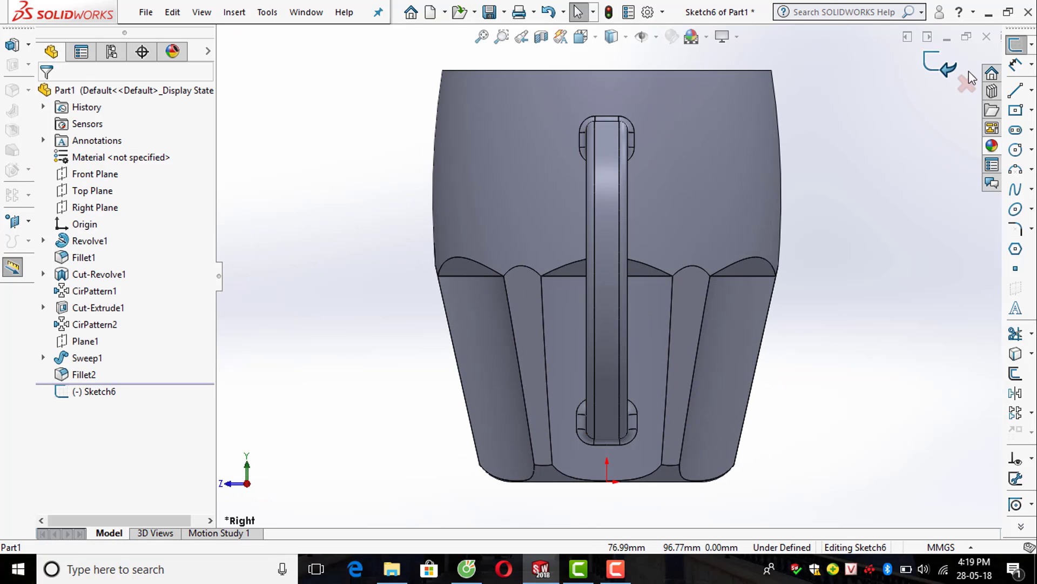
click(1016, 91)
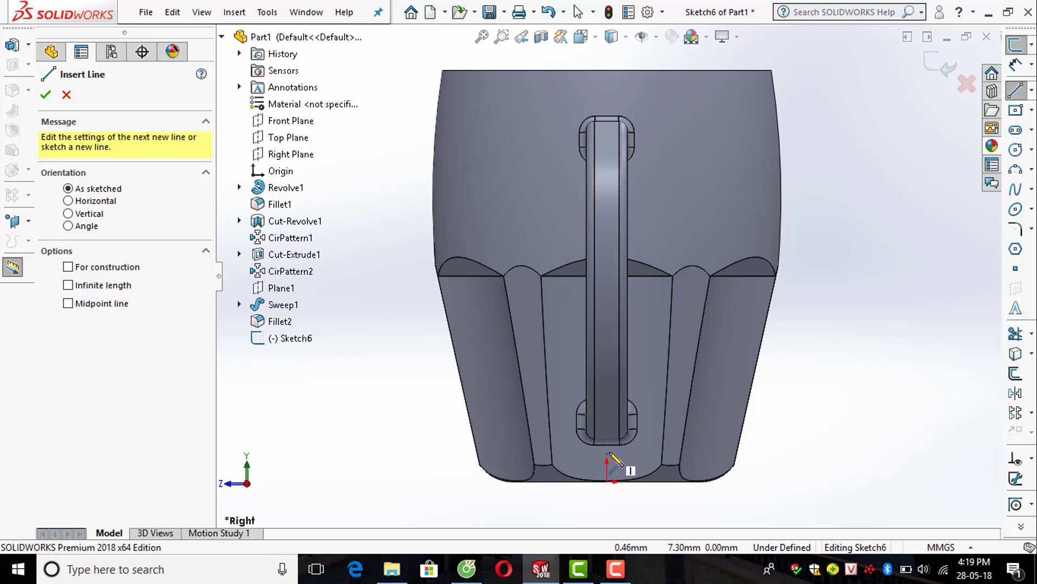
click(609, 478)
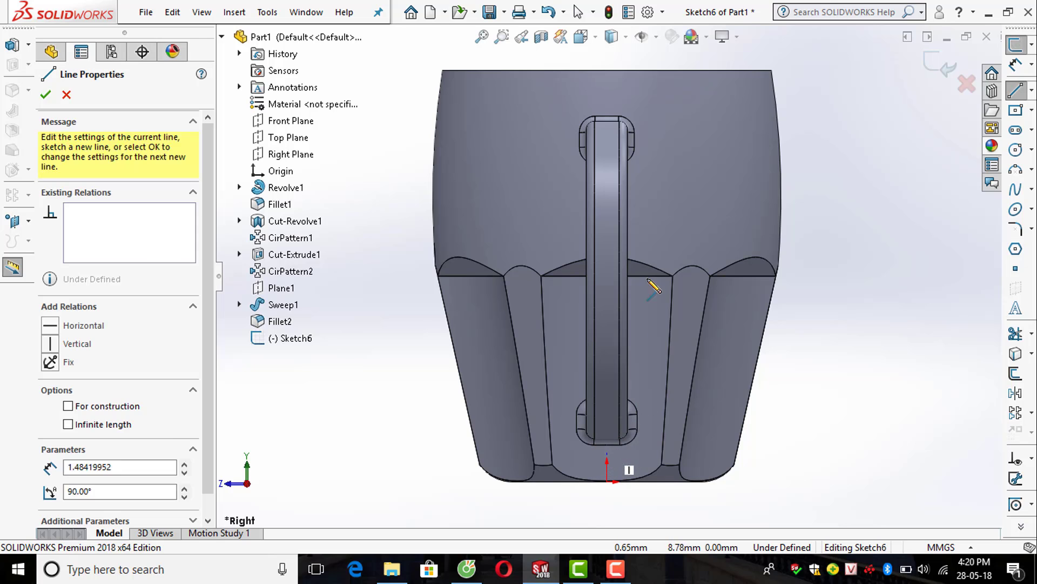
scroll(615, 232, up, 2)
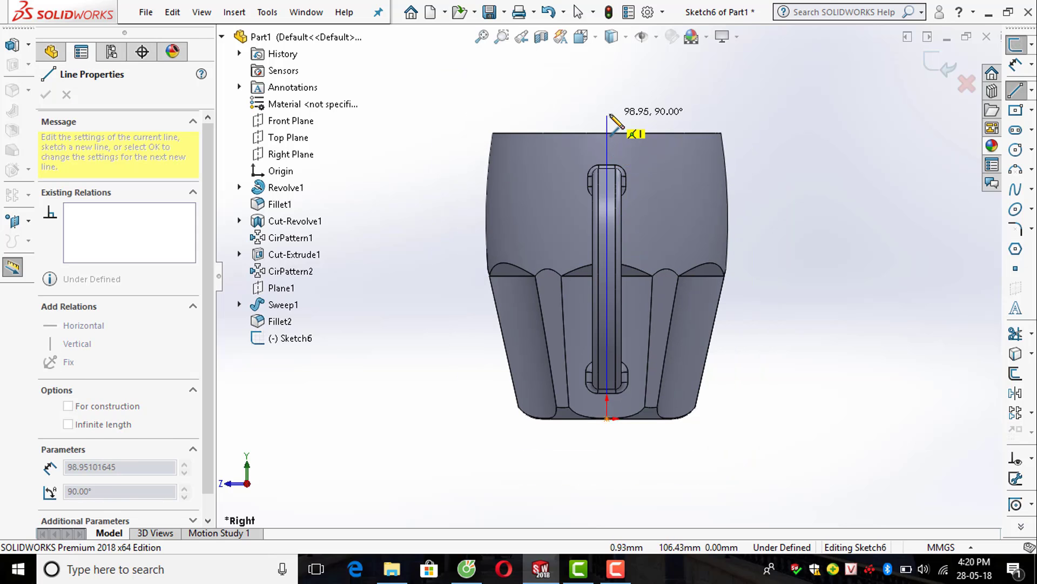
click(608, 114)
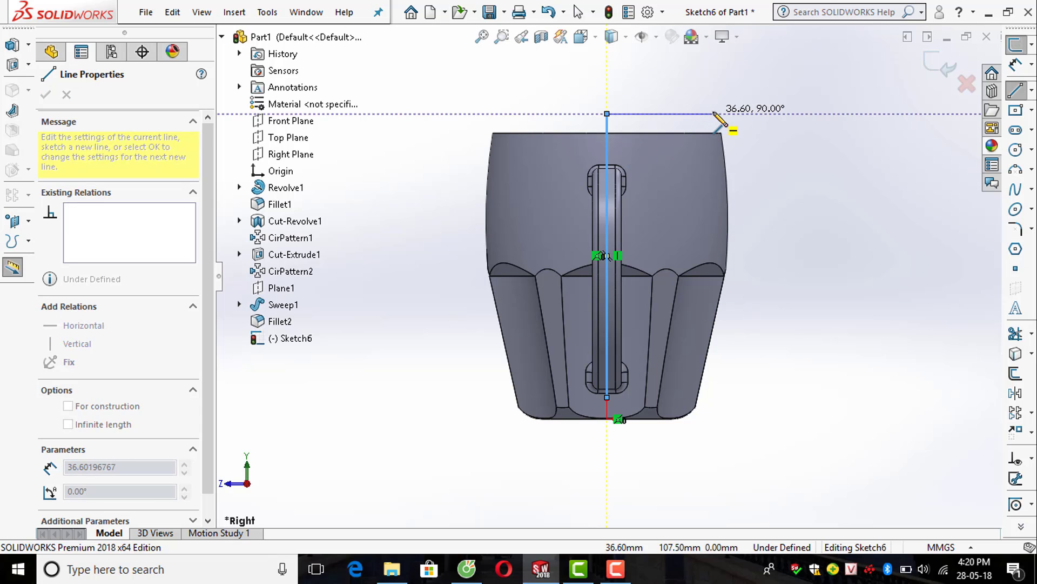
click(713, 113)
scroll(681, 383, down, 3)
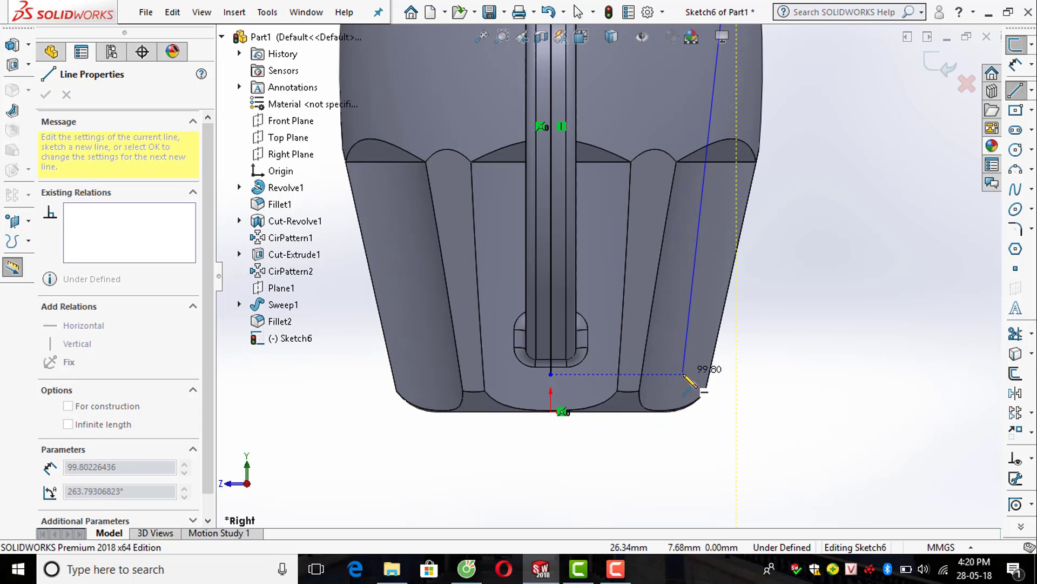
click(683, 374)
click(550, 374)
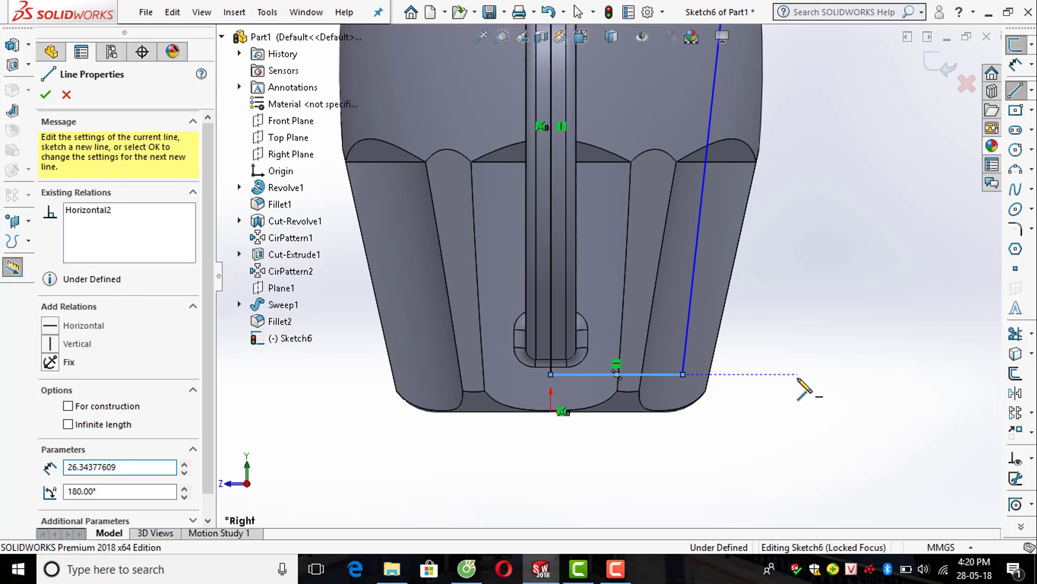
key(Escape)
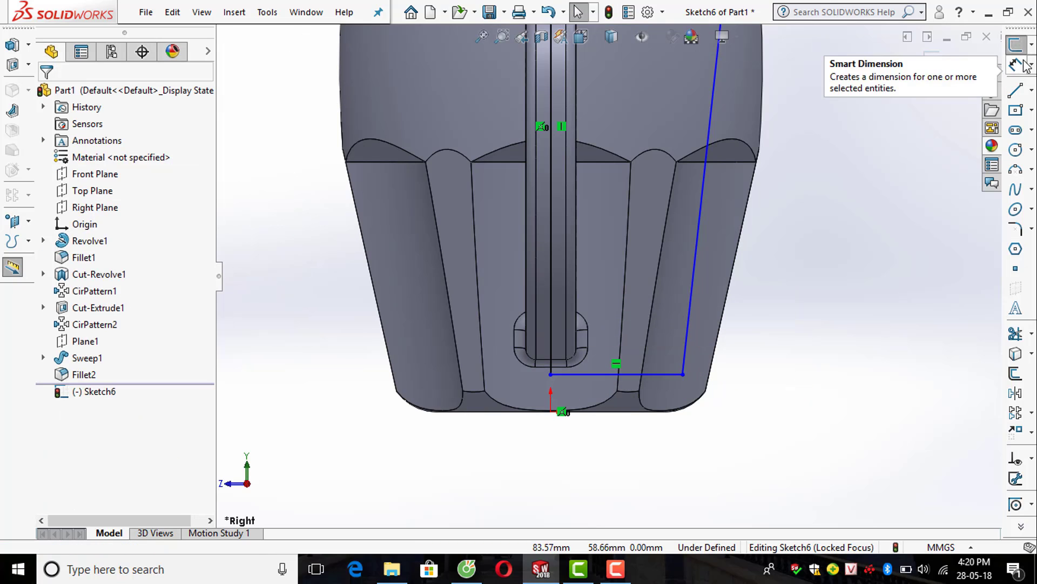
Dimension the top line of the tapered profile as 35 mm
click(1023, 66)
scroll(757, 105, up, 4)
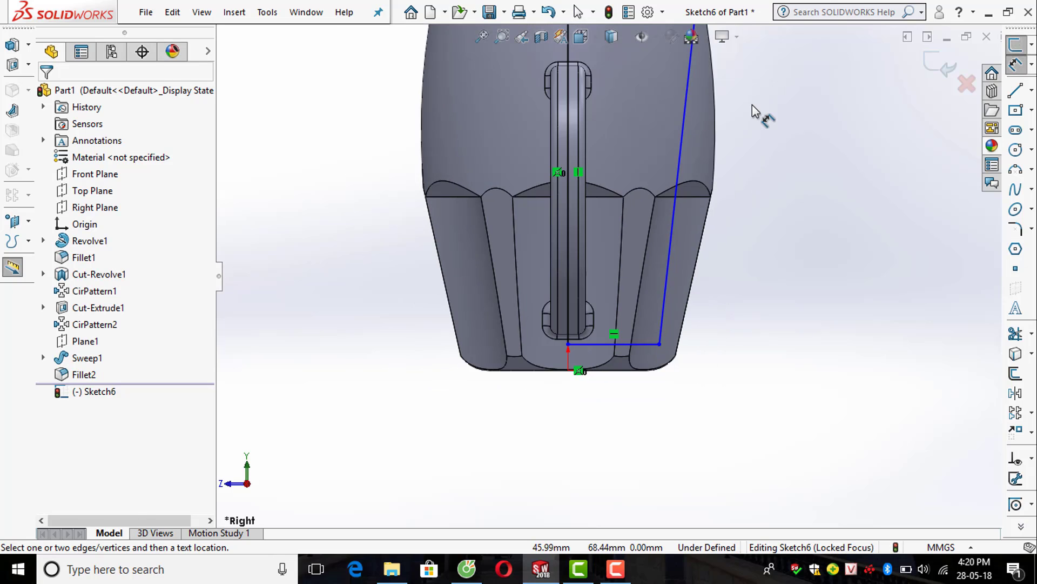
scroll(632, 120, down, 2)
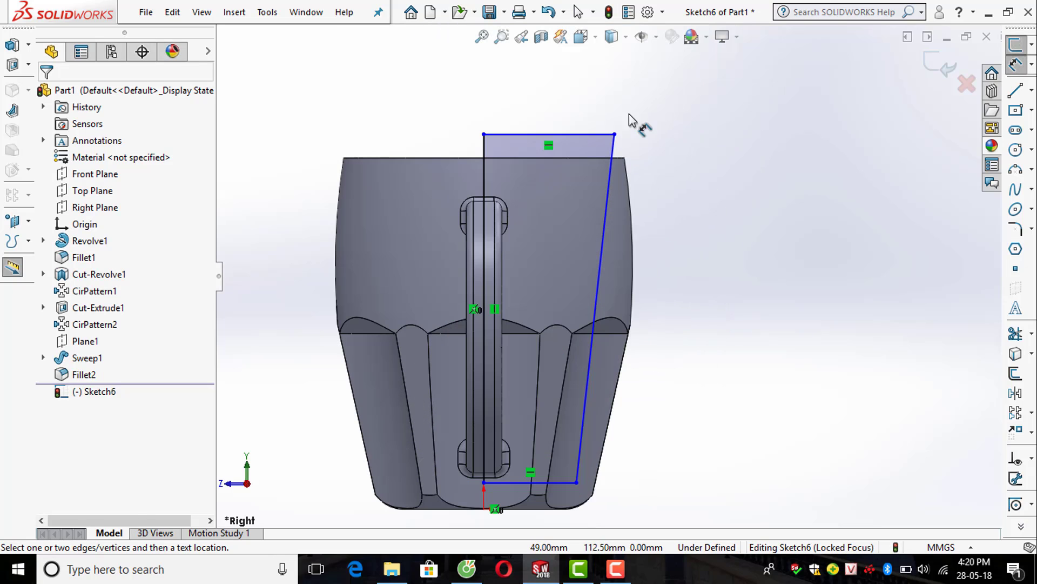
click(578, 134)
click(577, 112)
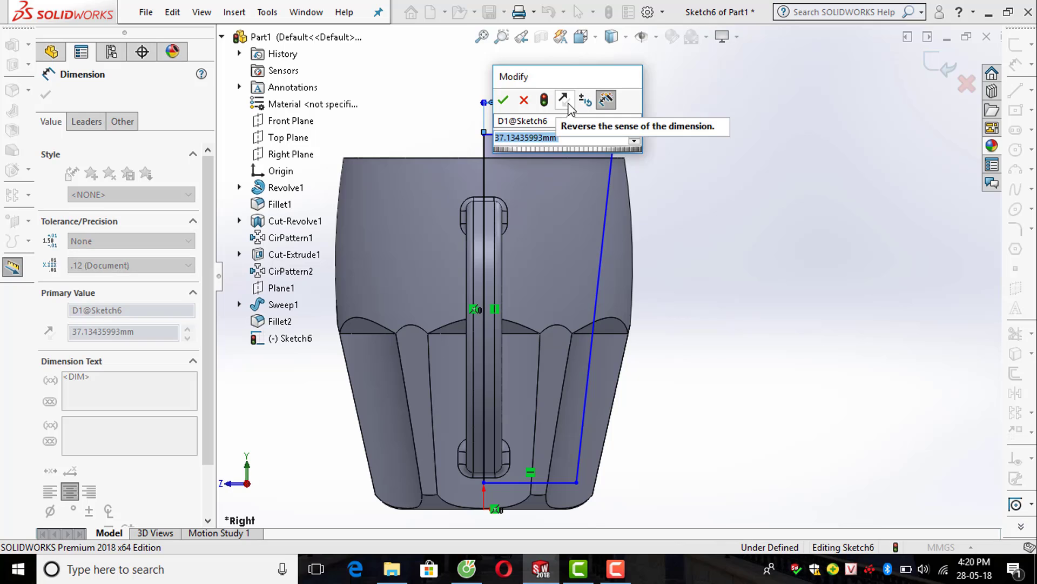
text(35)
key(Return)
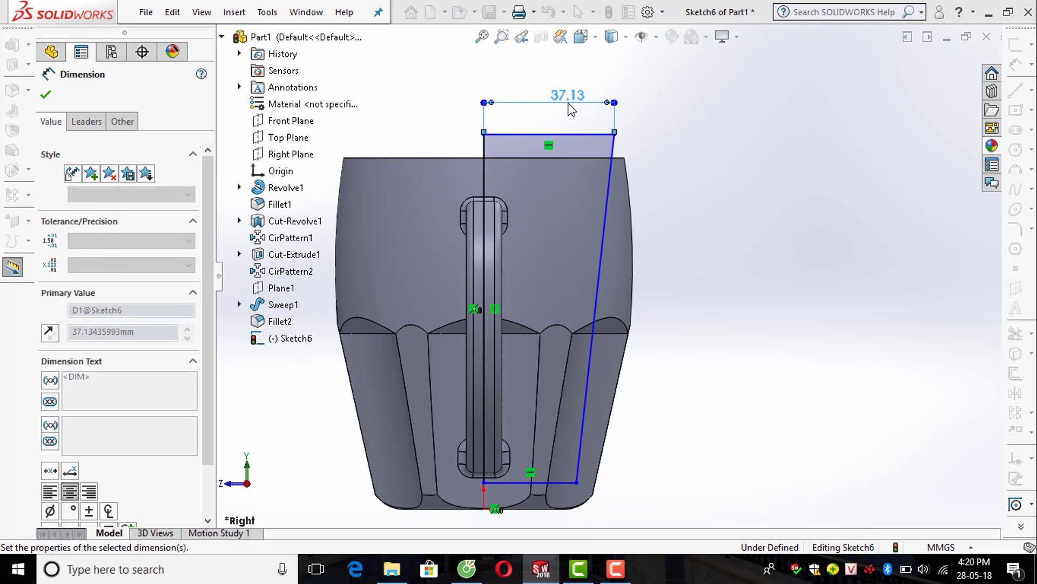
Dimension the profile's vertical centre line as 100 mm
scroll(697, 270, up, 3)
scroll(582, 401, down, 3)
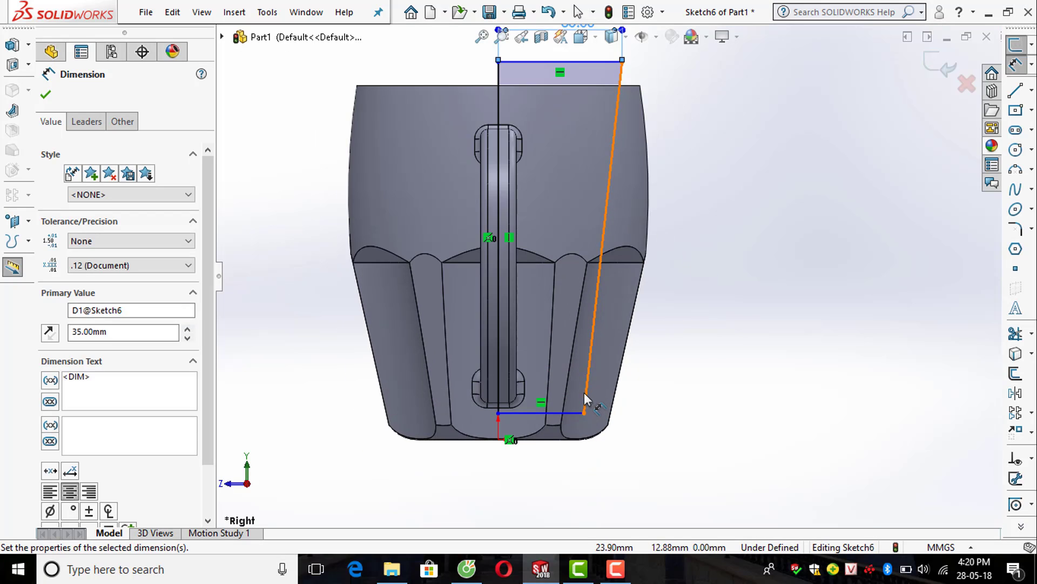
scroll(654, 324, up, 2)
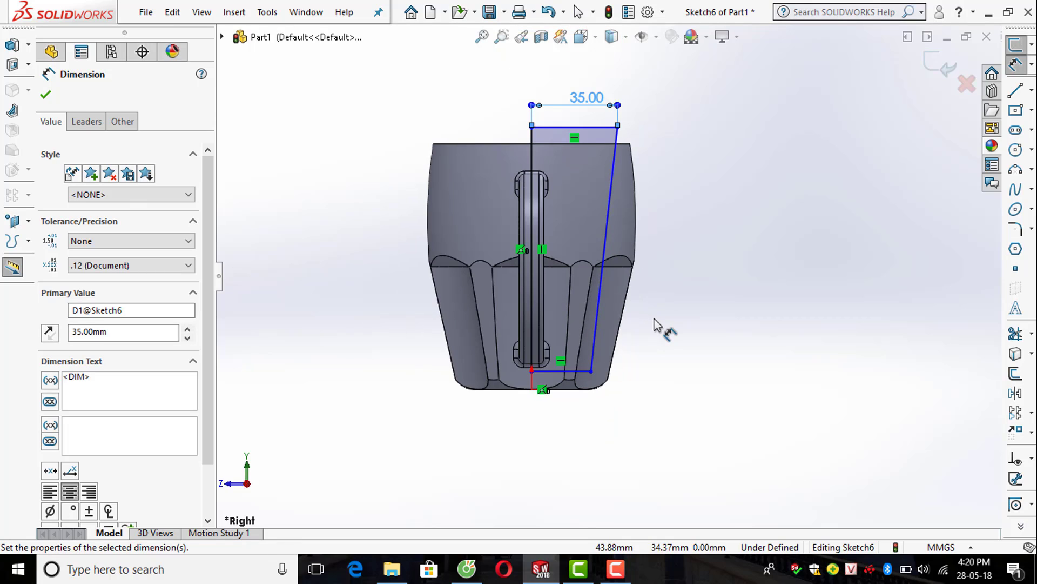
click(533, 169)
click(418, 180)
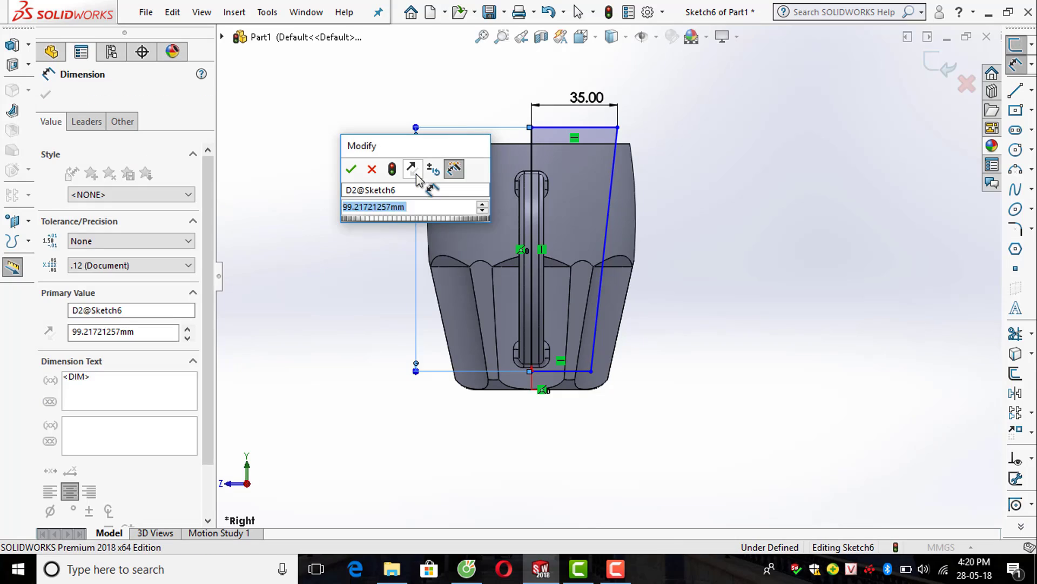
text(100)
key(Return)
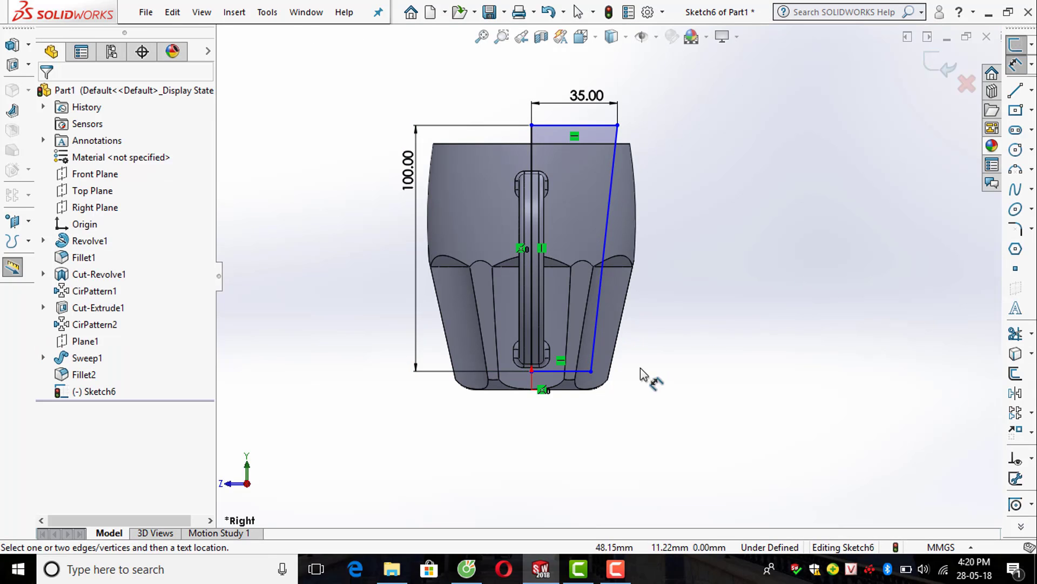
Dimension the bottom line of the tapered profile as 25 mm
click(573, 371)
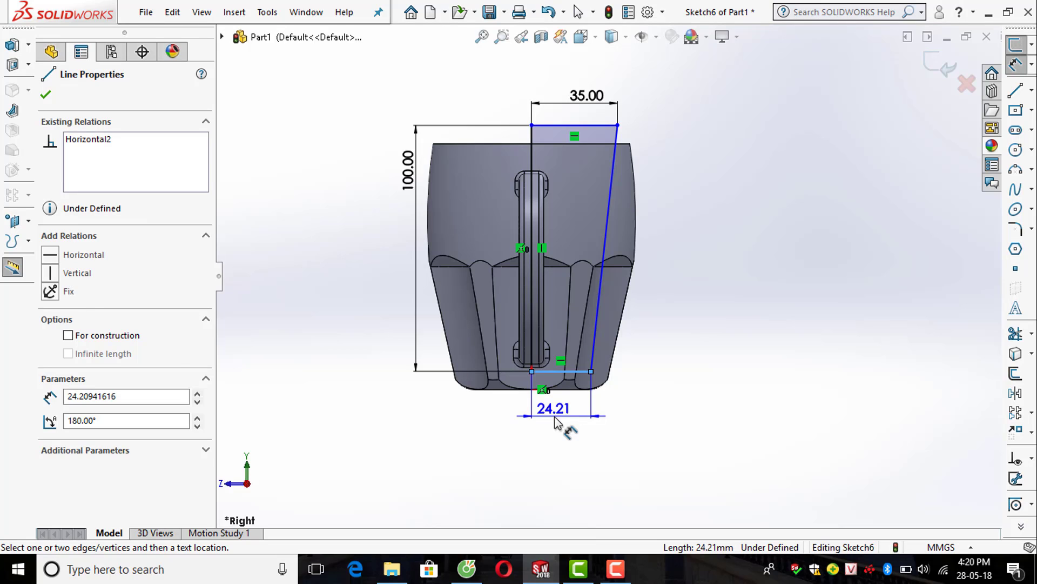
click(555, 417)
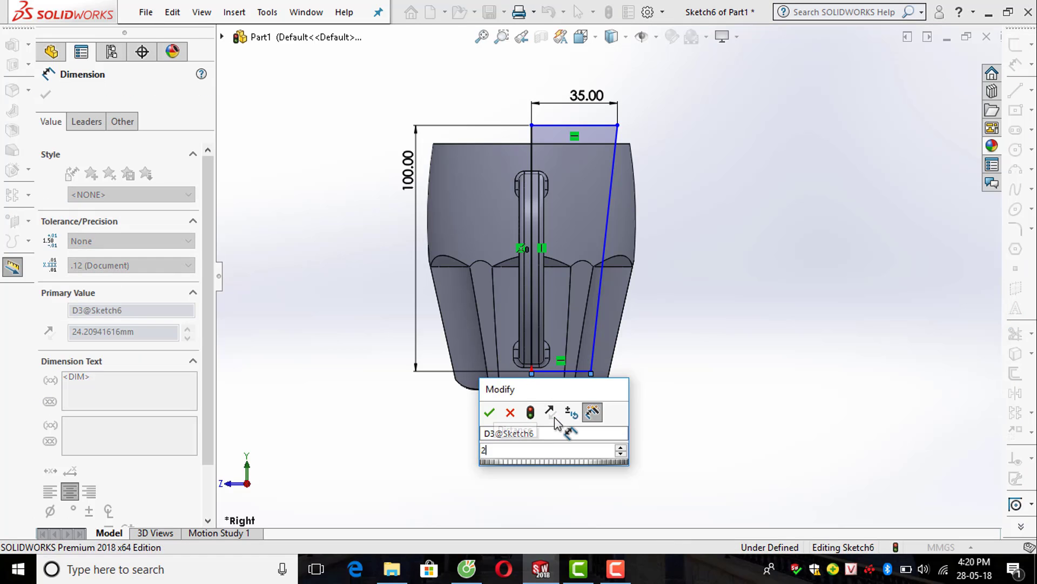
key(Return)
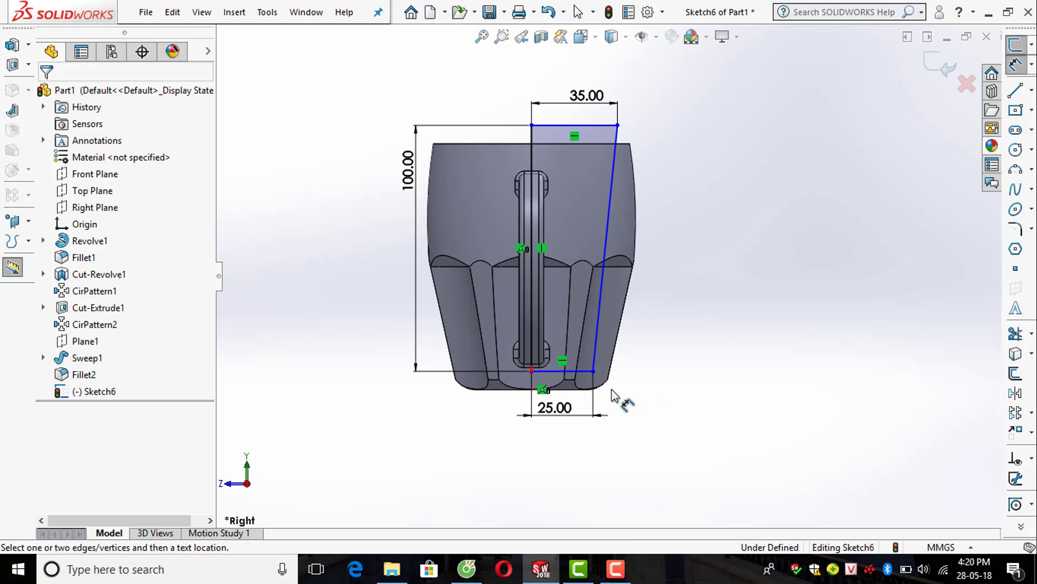
Dimension the profile's bottom line 5 mm above the origin and finish the sketch
scroll(566, 416, down, 3)
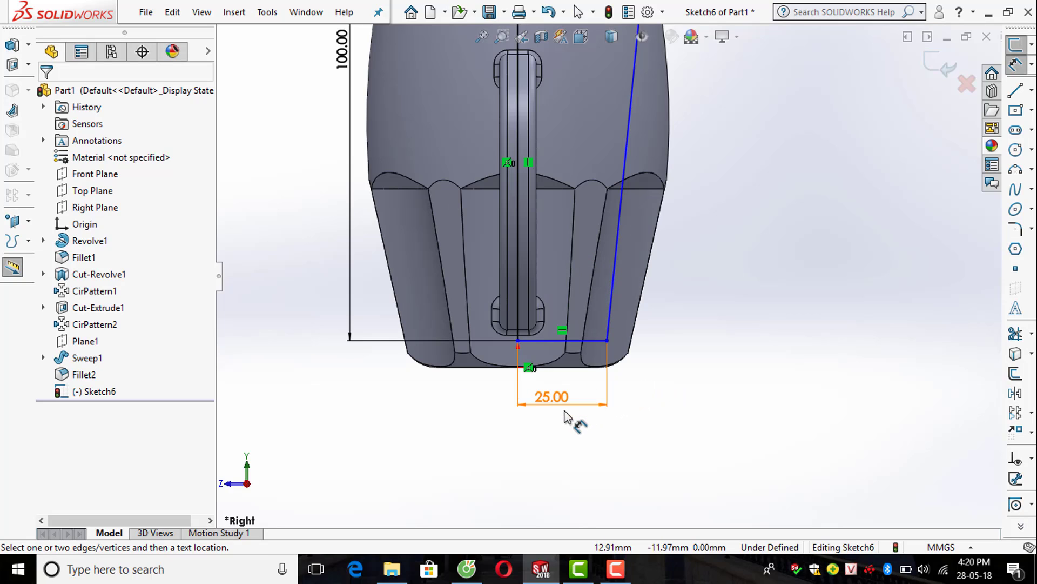
click(533, 341)
click(519, 367)
click(656, 375)
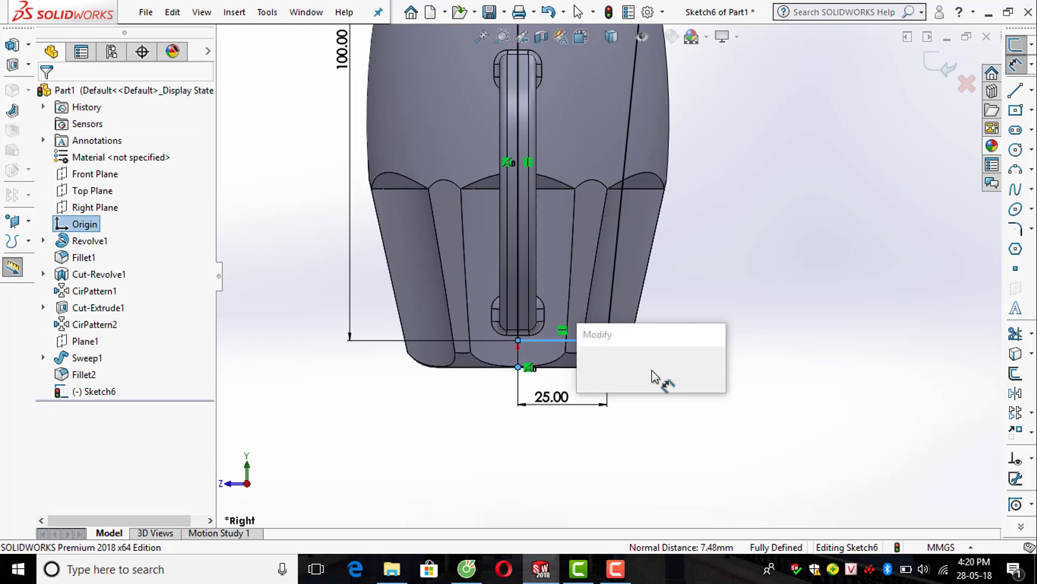
text(5)
key(Return)
scroll(709, 345, up, 3)
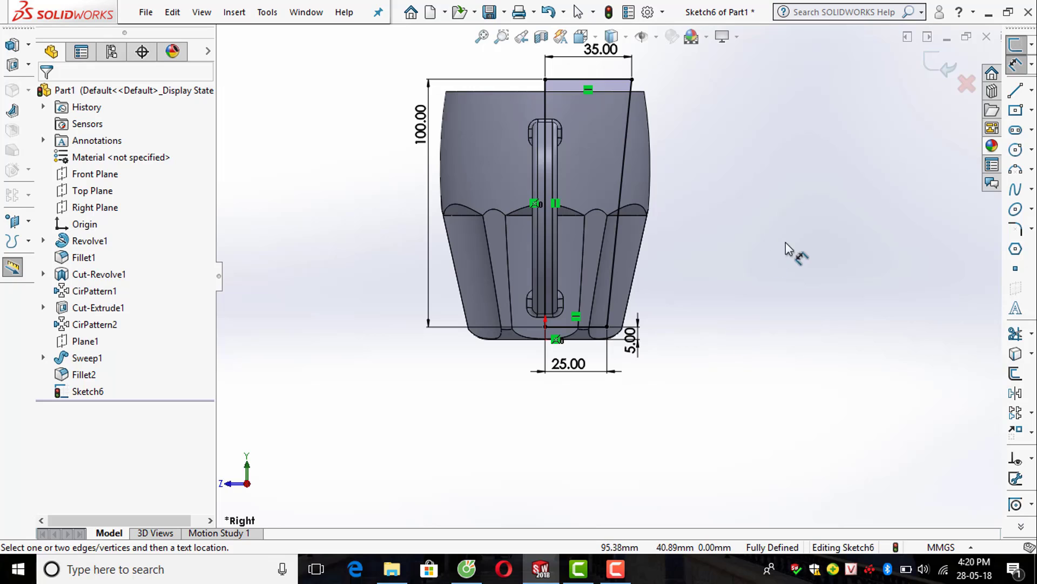
click(939, 67)
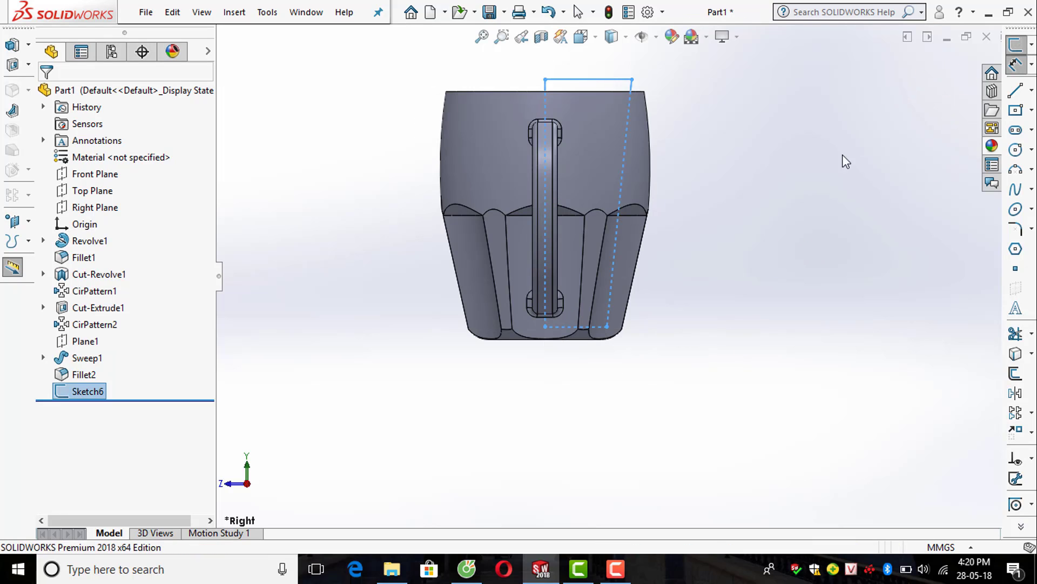
Hollow out the cup with a 360-degree Revolved Cut of the tapered profile about its vertical centre line
click(27, 67)
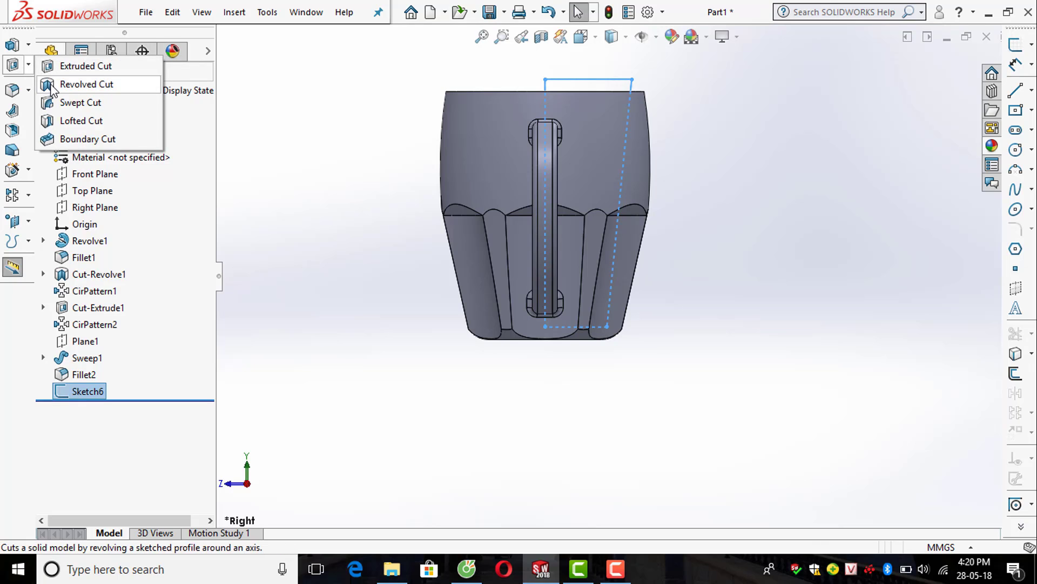
click(81, 85)
middle_drag(475, 157, 524, 67)
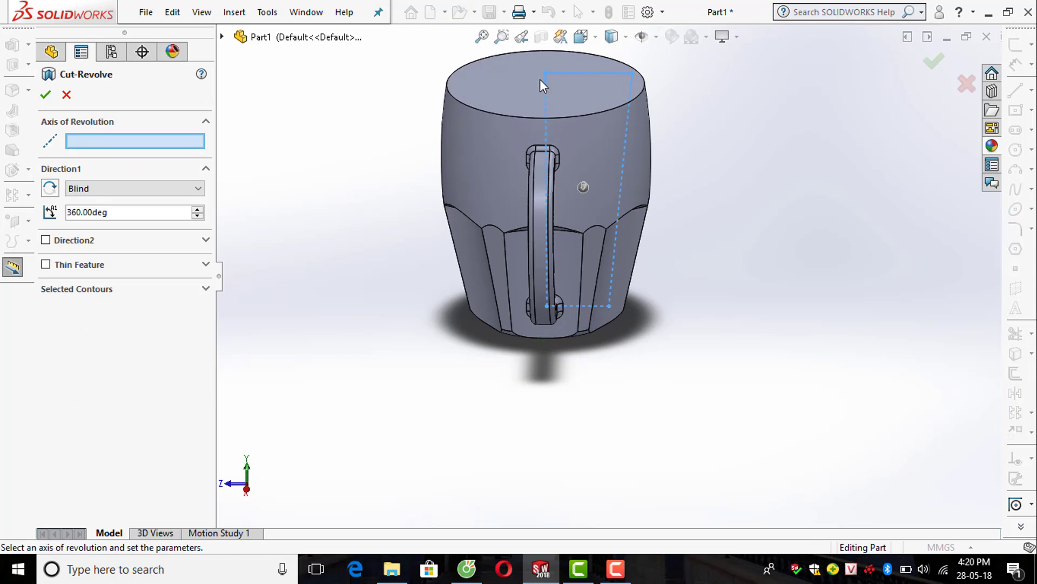
click(545, 80)
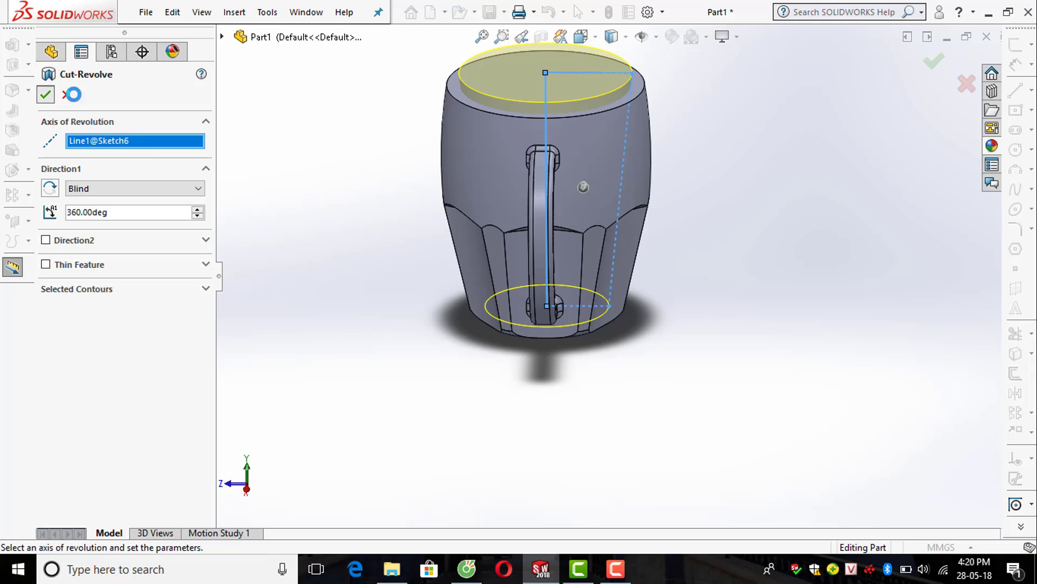
click(813, 273)
Start a fillet with a 5 mm radius on the upper edge of one wide cut in the cup's lower half
middle_drag(814, 273, 651, 267)
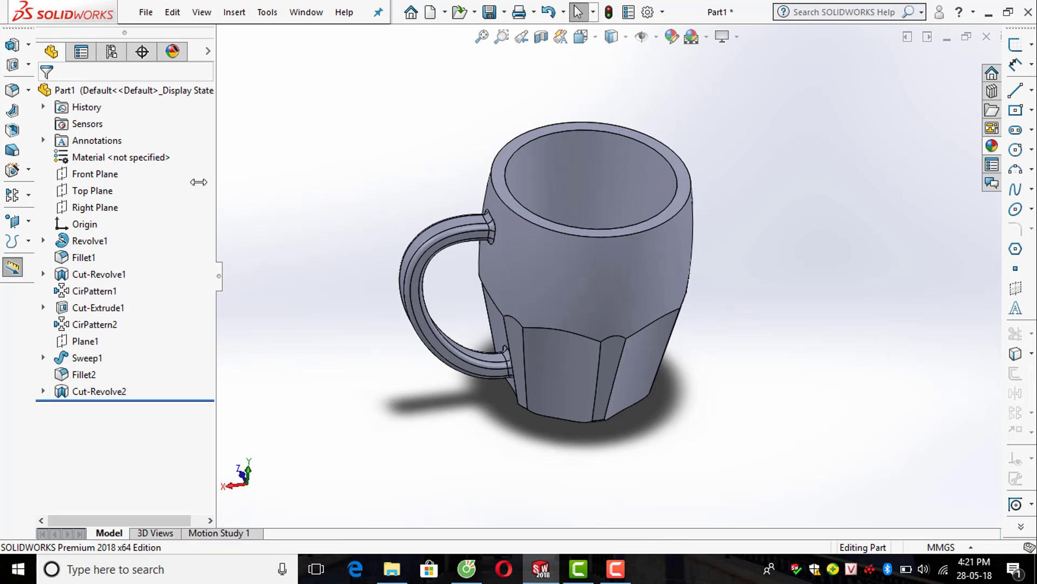
click(12, 90)
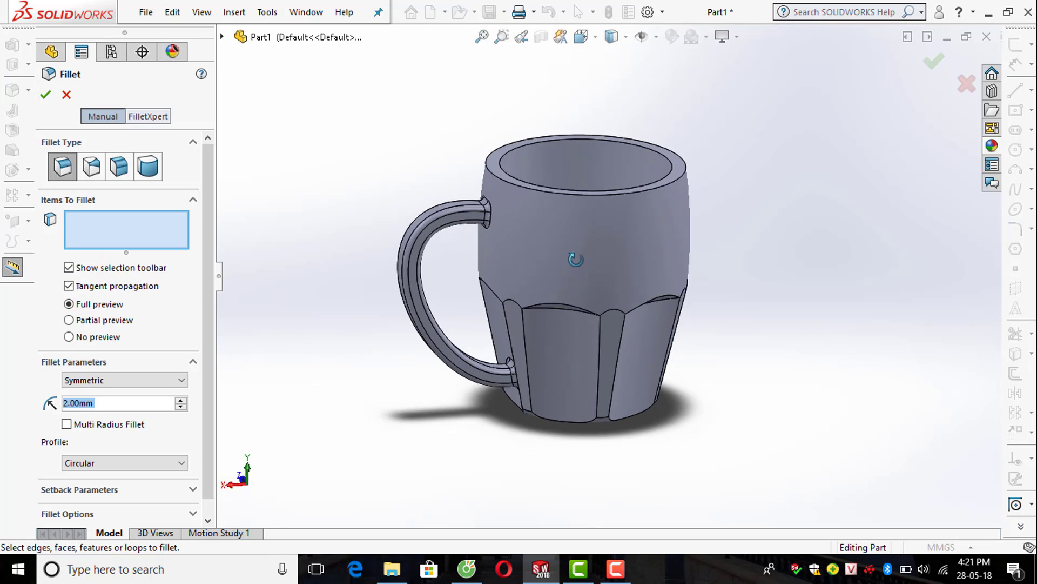
middle_drag(575, 260, 251, 336)
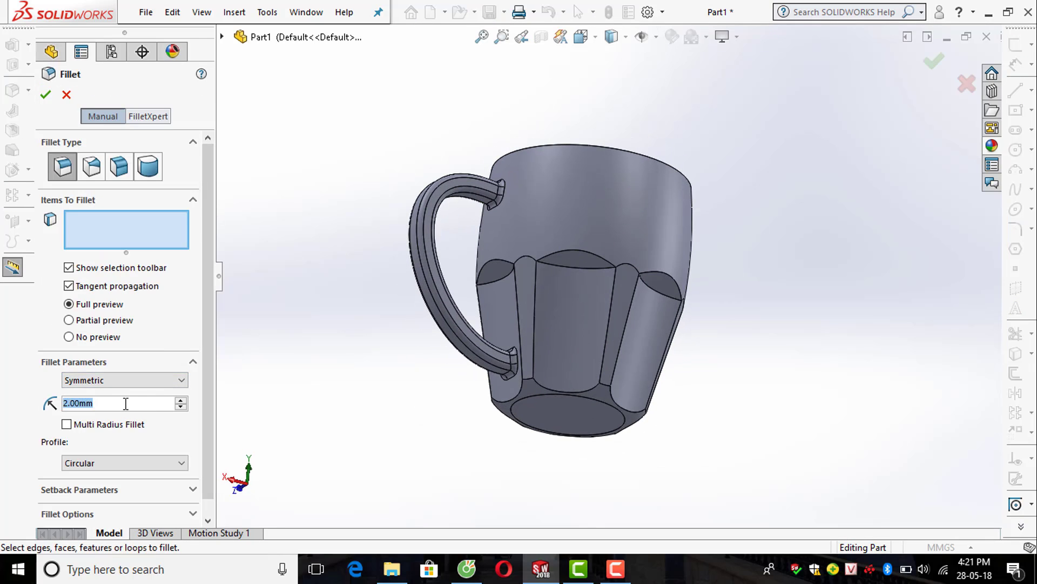
text(5)
key(Return)
click(562, 268)
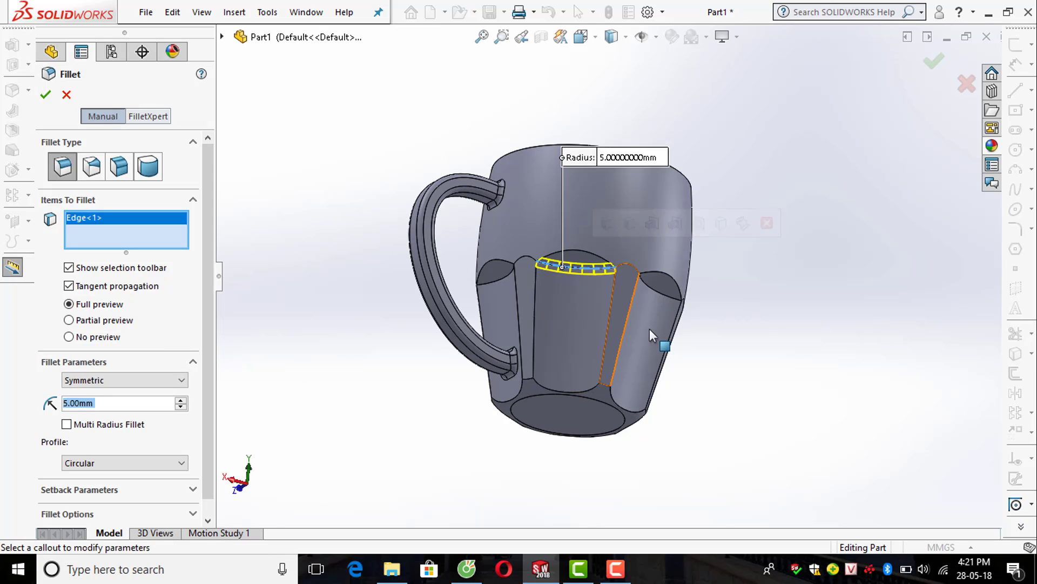
Set the fillet radius to 10 mm and add the upper edges of the two neighbouring wide cuts
scroll(649, 329, down, 3)
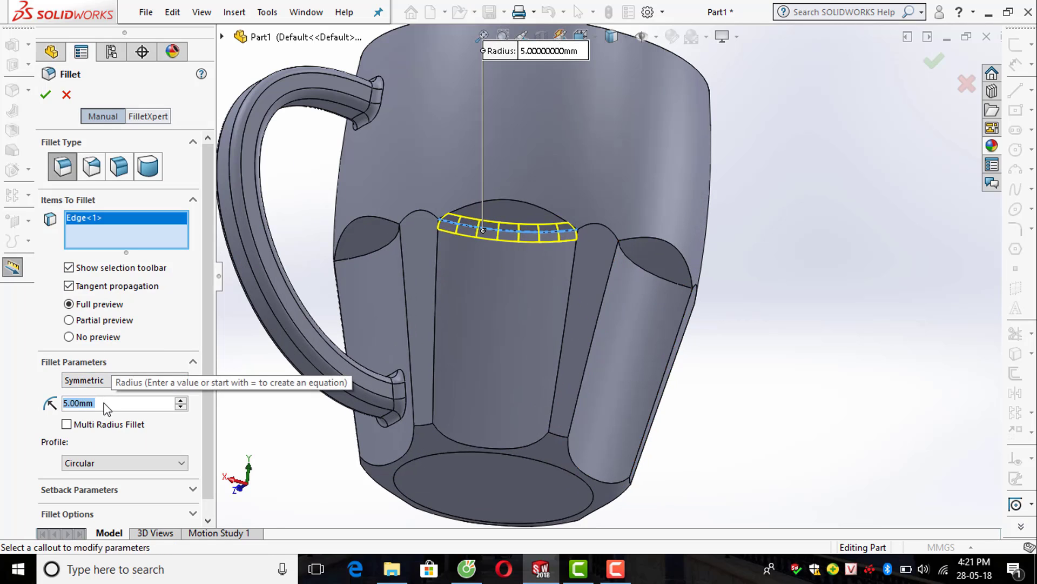
text(10)
key(Return)
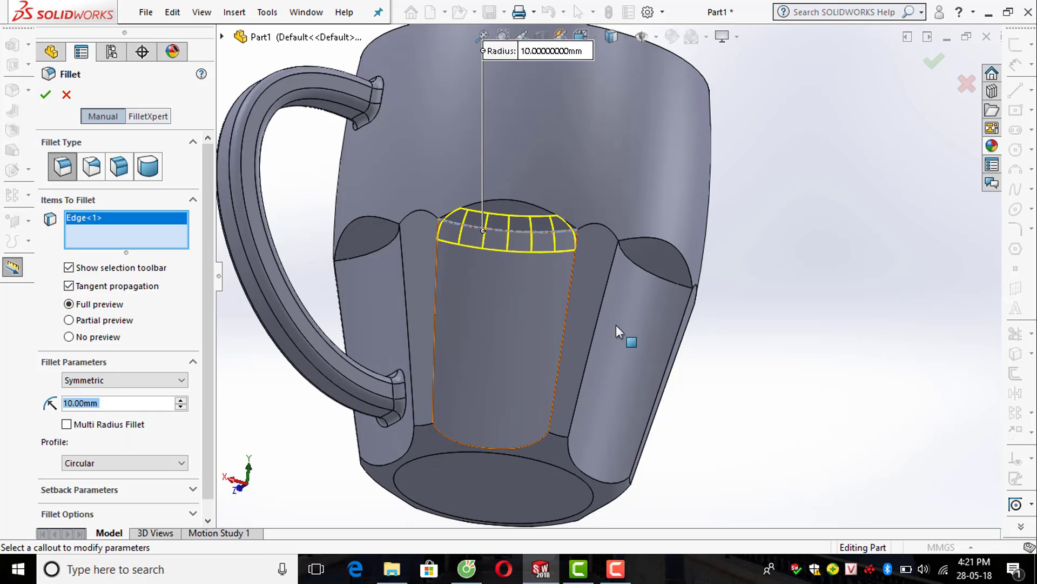
click(643, 271)
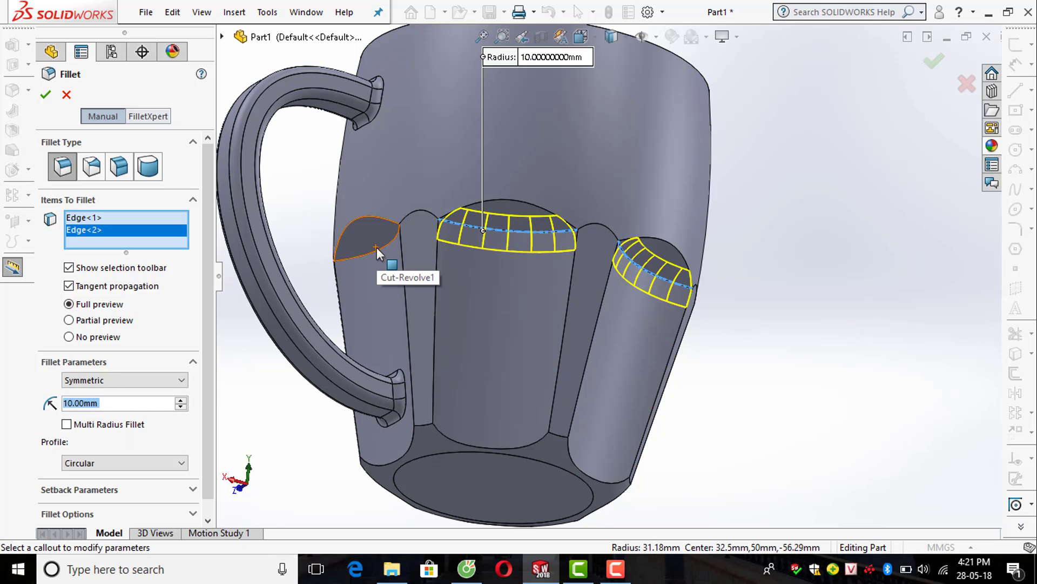
click(377, 248)
Add the upper edges of the remaining three wide cuts to the selection and apply the 10 mm fillet
middle_drag(485, 352, 630, 299)
scroll(410, 280, down, 3)
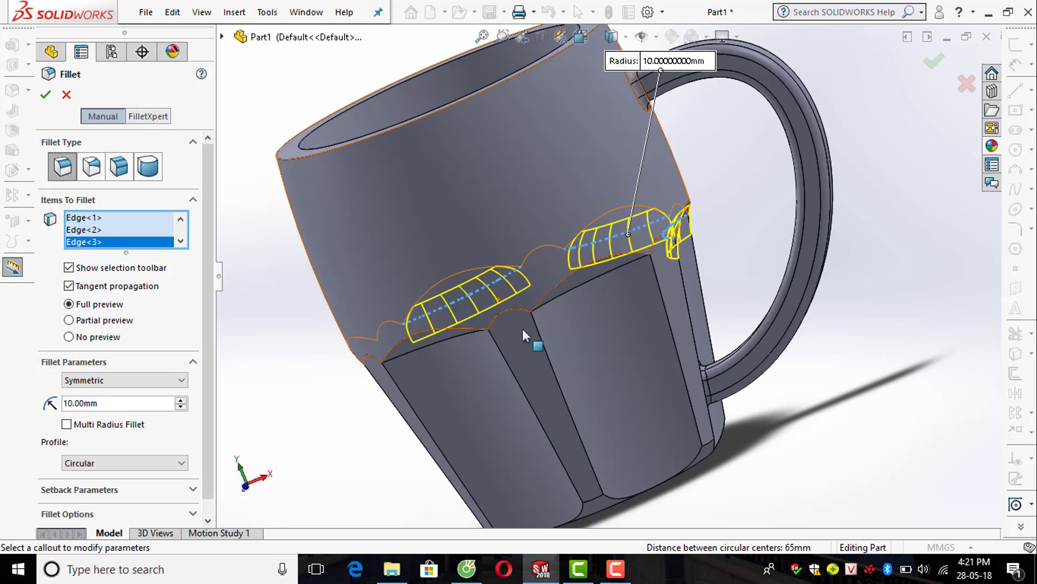
click(558, 297)
click(440, 341)
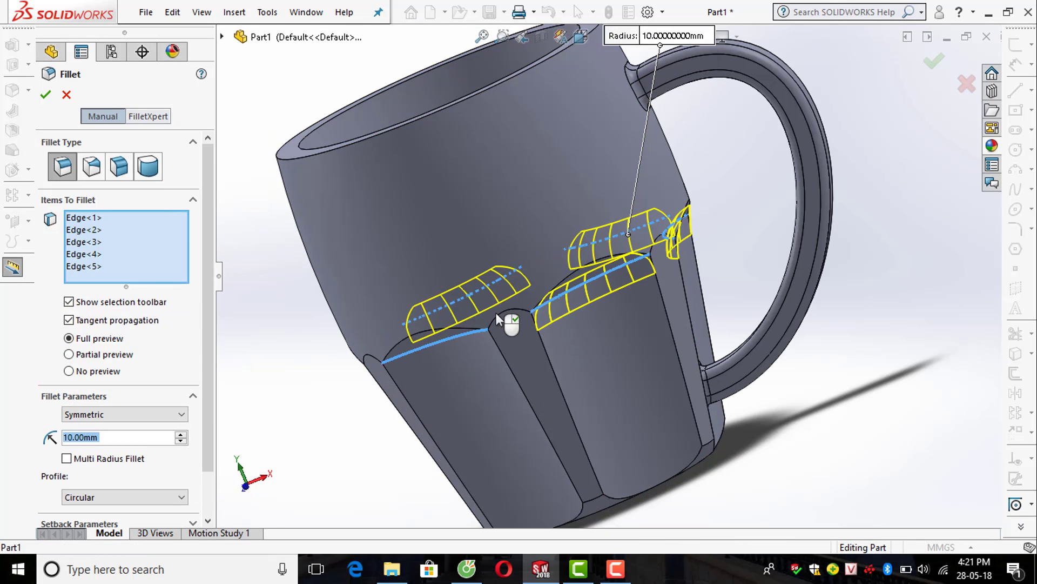
middle_drag(512, 275, 637, 222)
scroll(557, 291, up, 1)
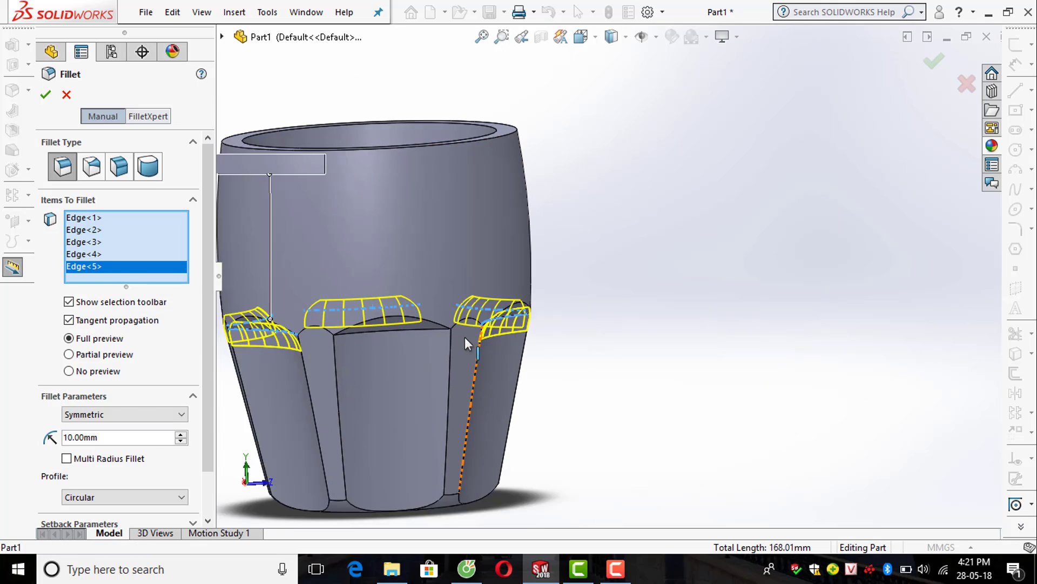
scroll(443, 335, down, 2)
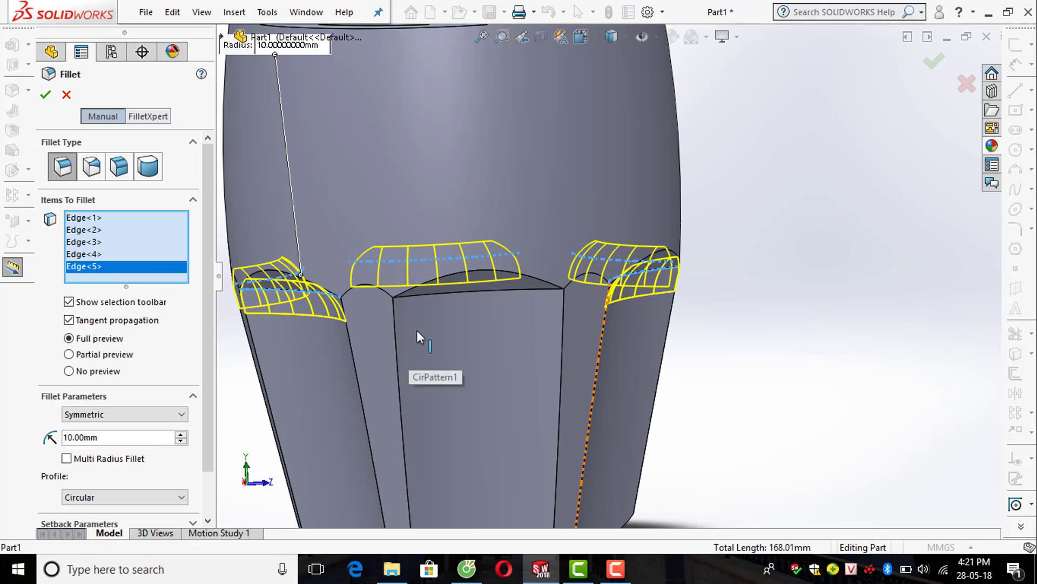
click(456, 293)
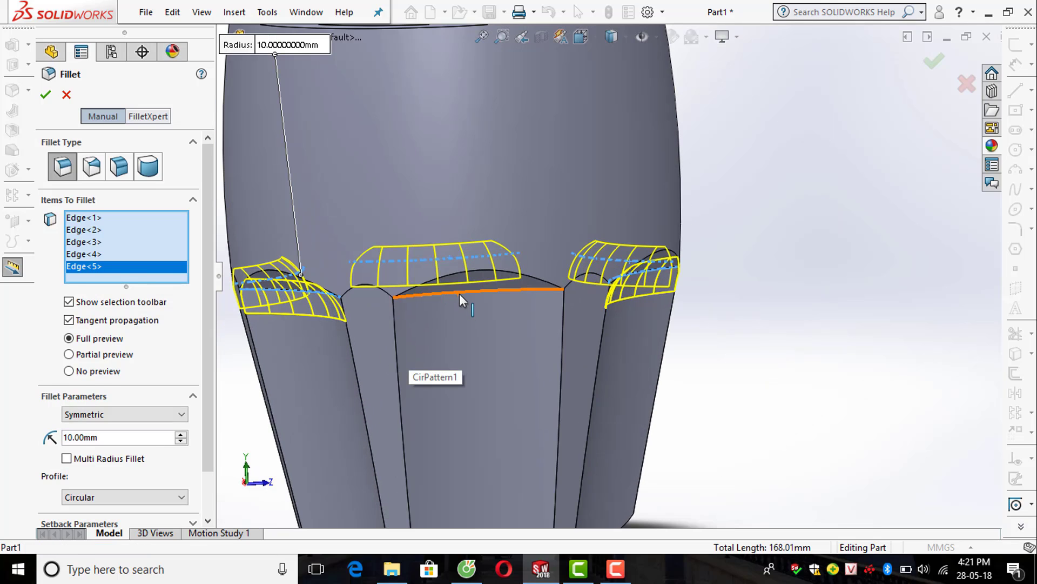
click(931, 69)
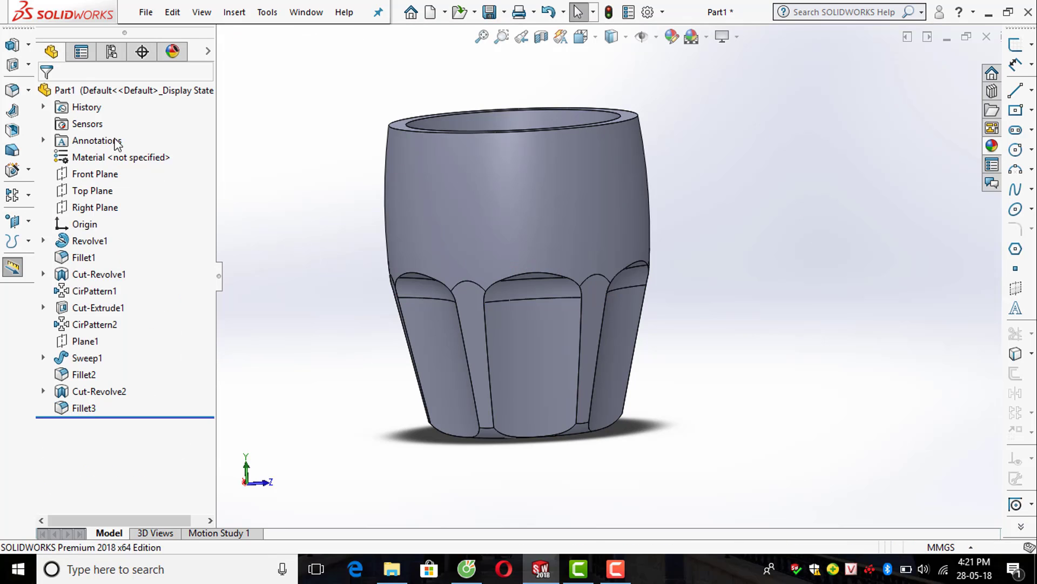
click(18, 88)
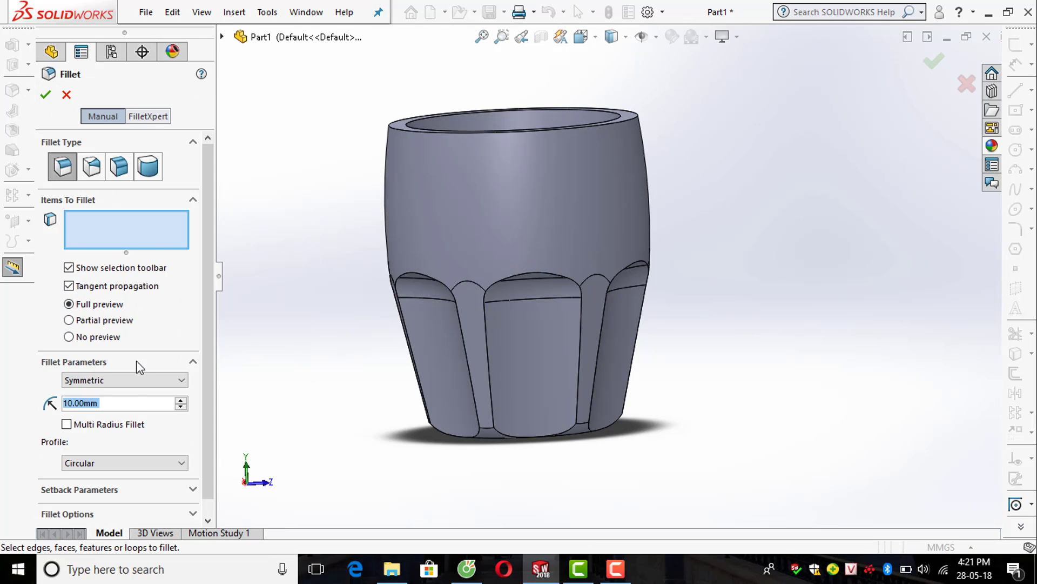
text(2)
key(Return)
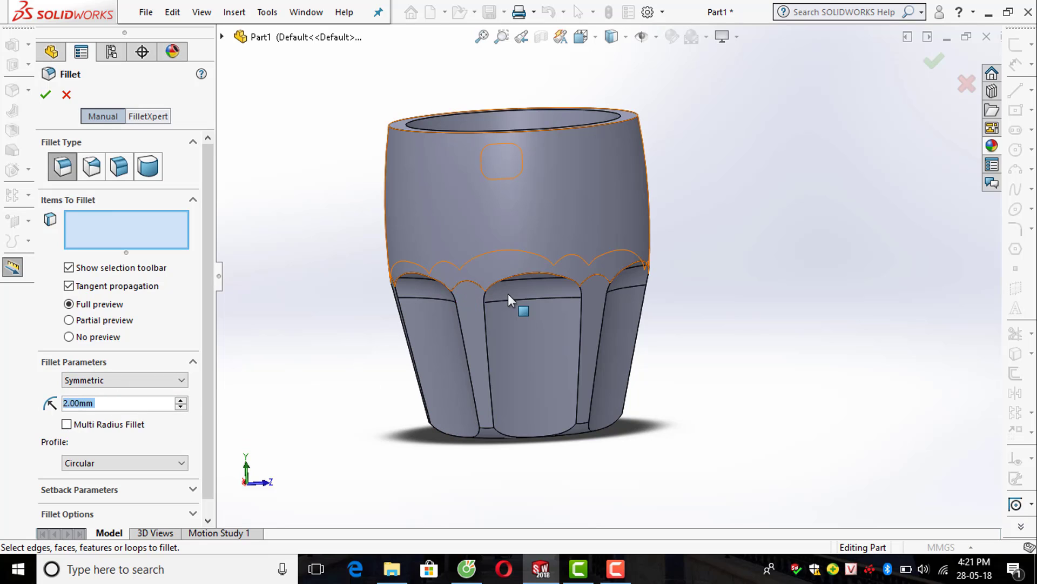
click(539, 349)
scroll(534, 309, down, 5)
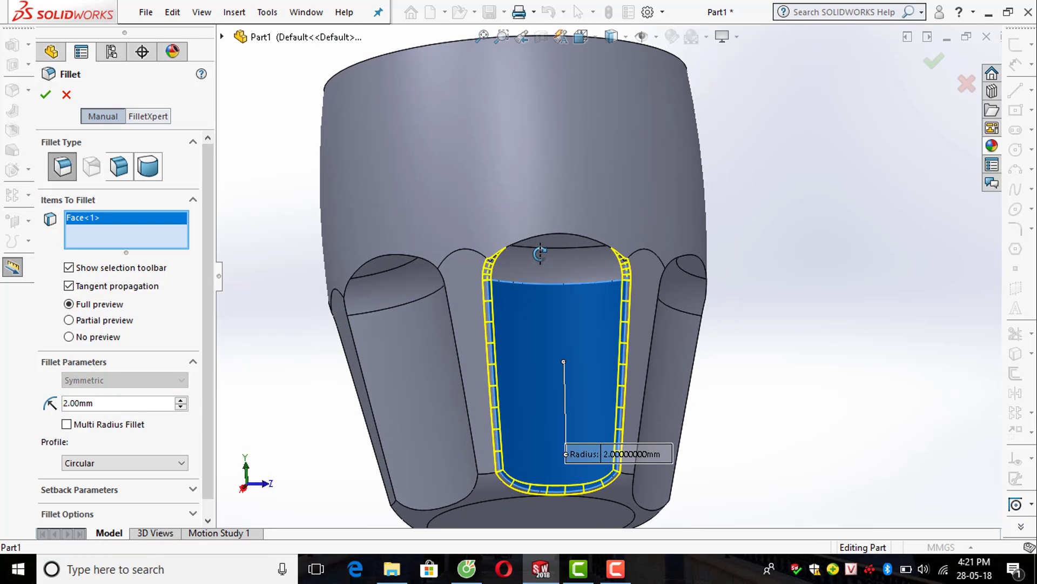
click(67, 96)
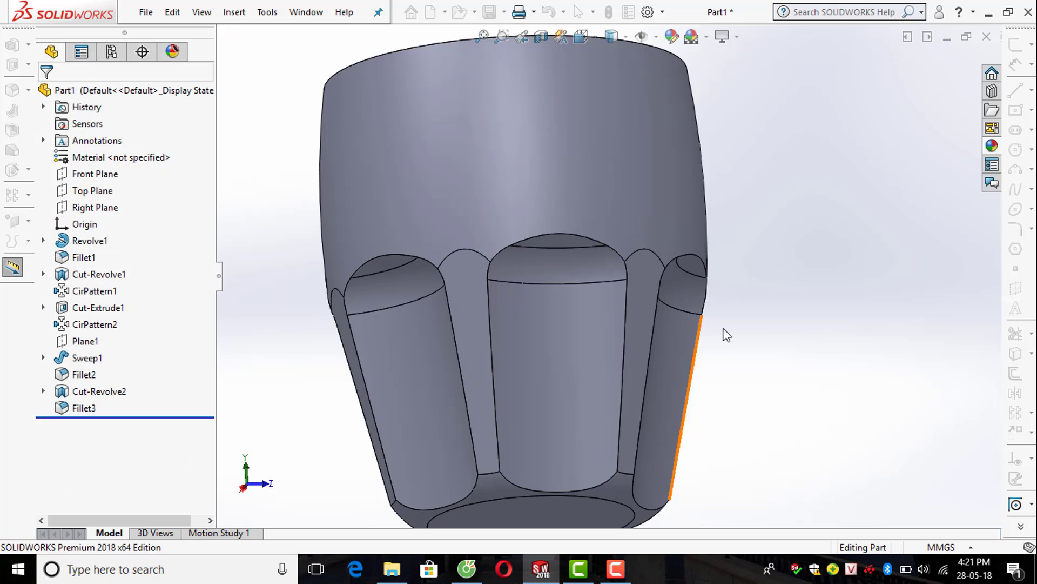
Start a fillet with a 10 mm radius on the short lower edges of three narrow cuts near the cup's base
click(12, 92)
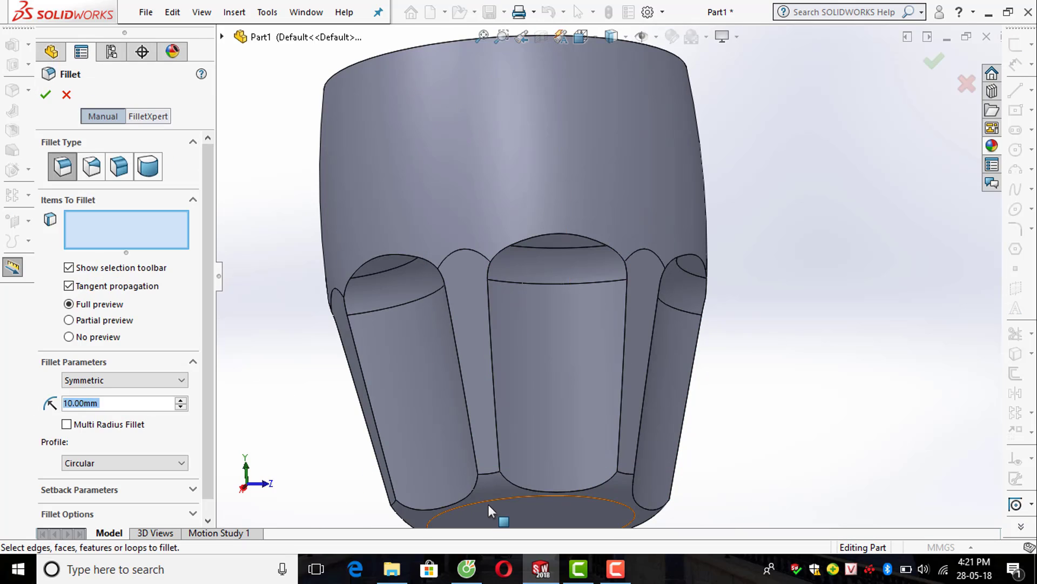
click(486, 479)
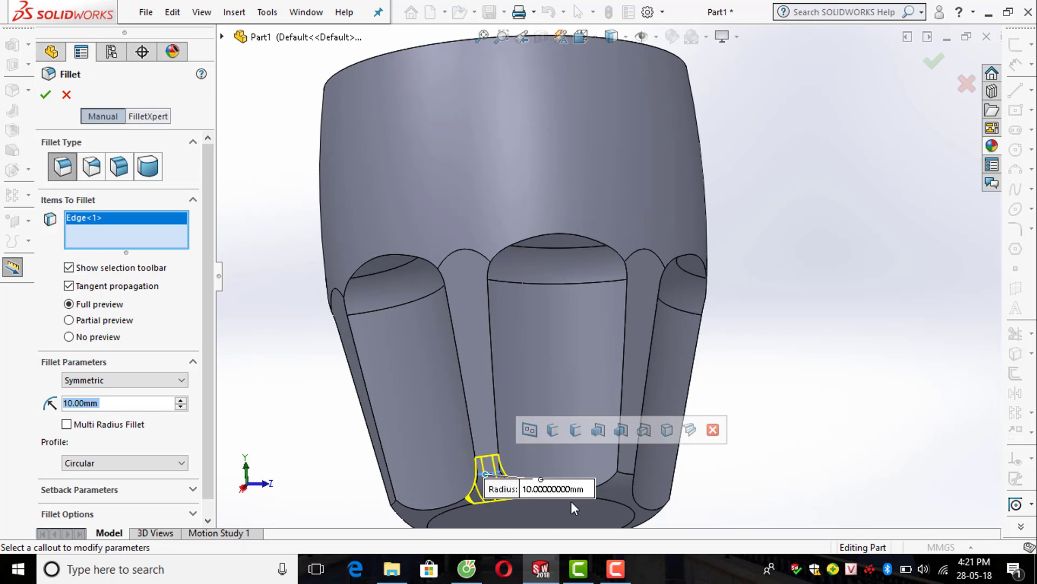
click(614, 430)
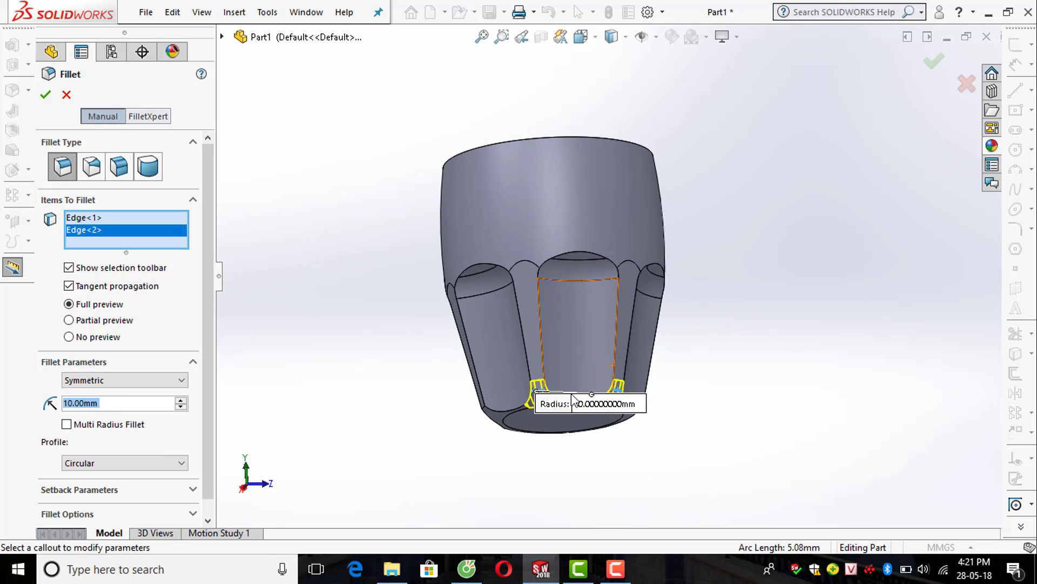
middle_drag(615, 430, 532, 250)
click(575, 343)
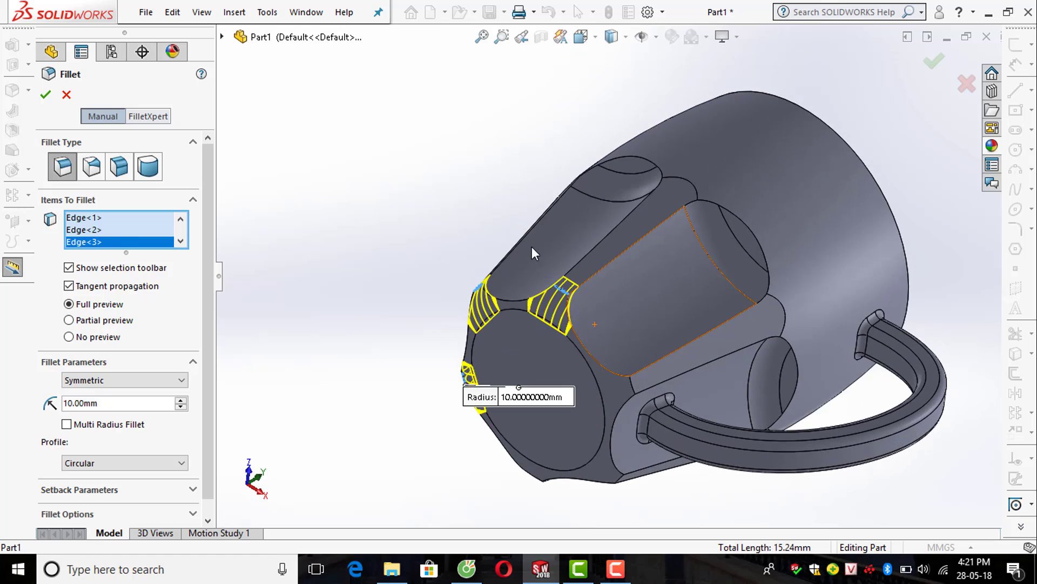
Add the lower edges of the other three narrow cuts around the base and apply the 10 mm fillet
scroll(609, 287, up, 2)
scroll(610, 388, down, 4)
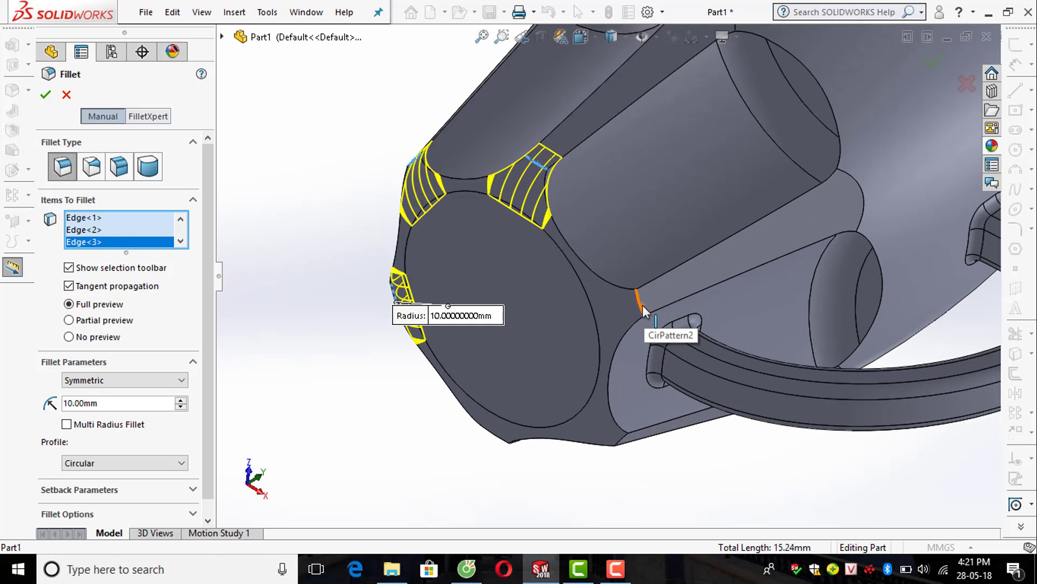
click(645, 311)
middle_drag(645, 311, 690, 315)
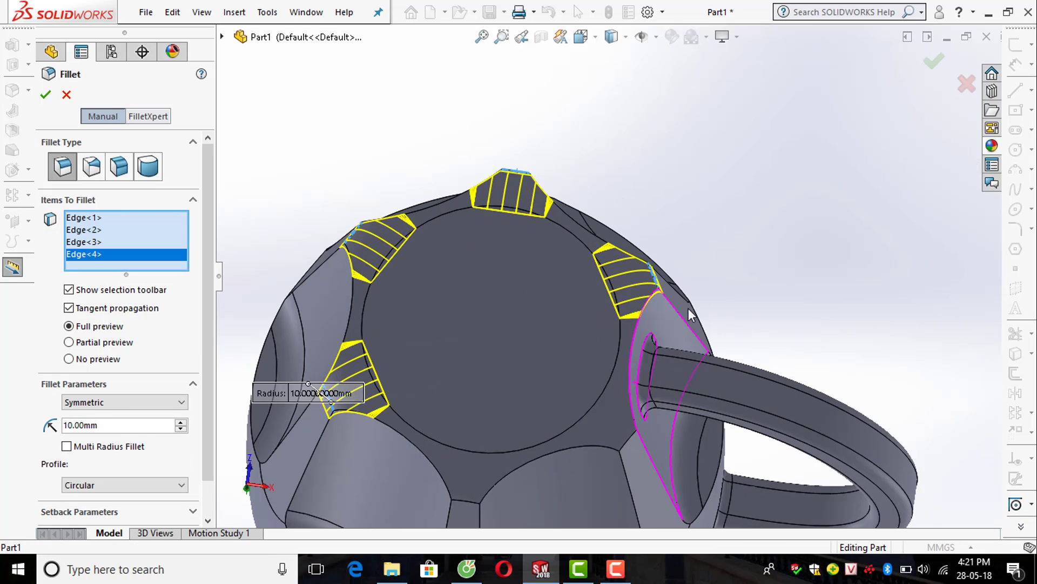
click(632, 442)
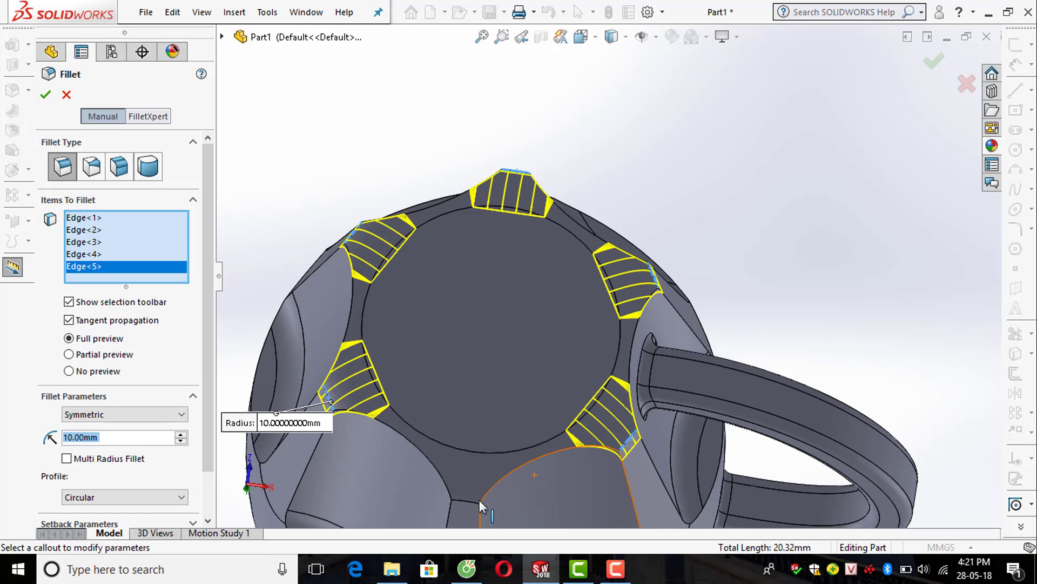
click(552, 479)
scroll(594, 432, up, 5)
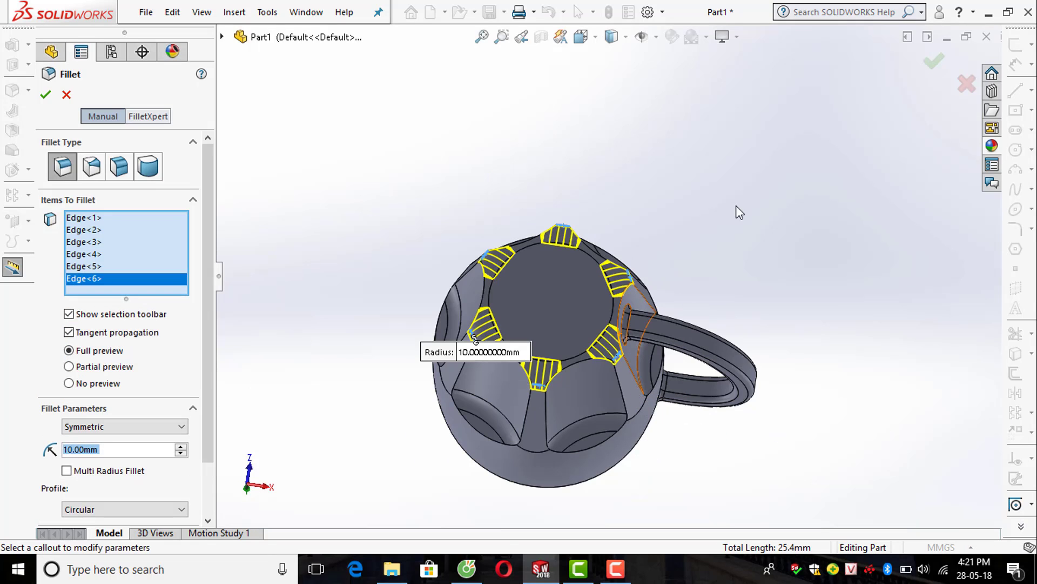
key(Return)
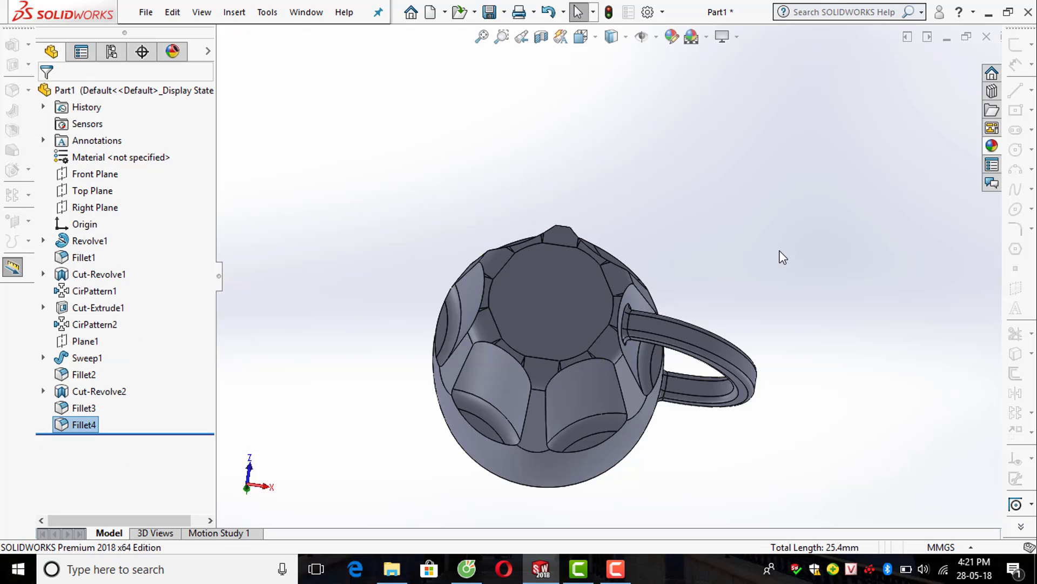
Start a fillet with a 2 mm radius on the main face and the upper crescent face of one wide cut
middle_drag(706, 276, 568, 162)
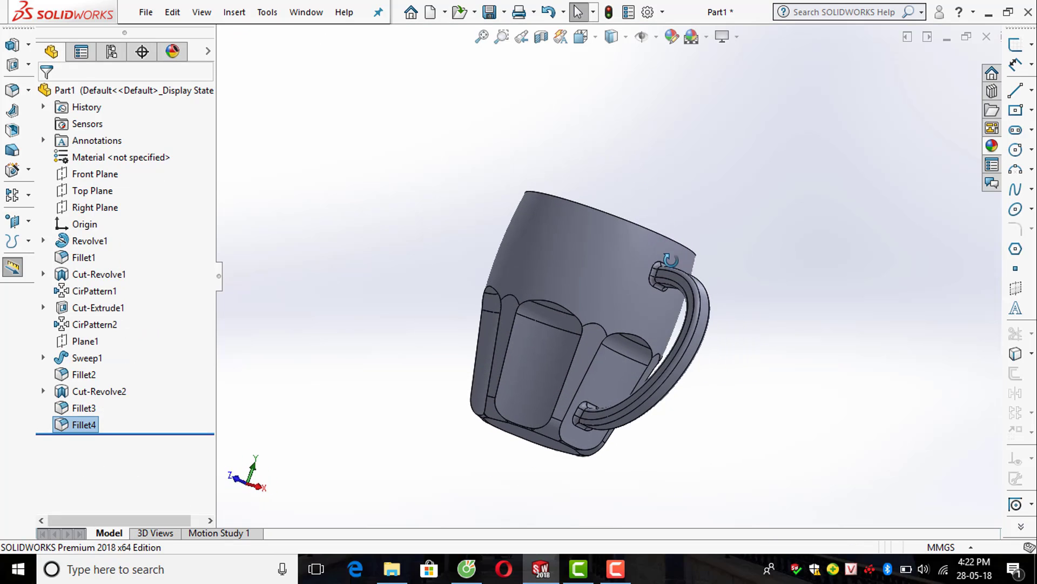
click(11, 91)
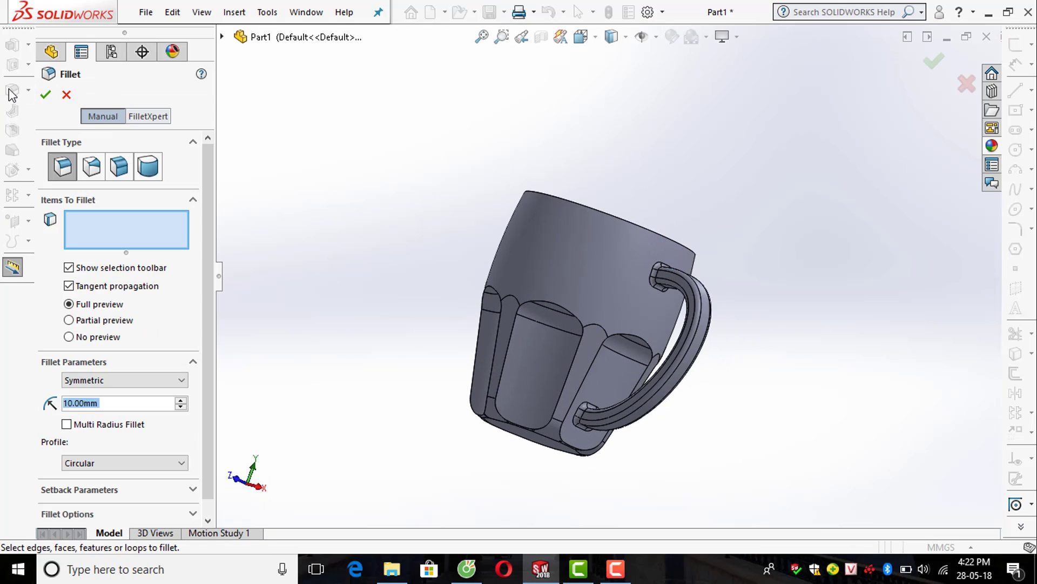
text(2)
key(Return)
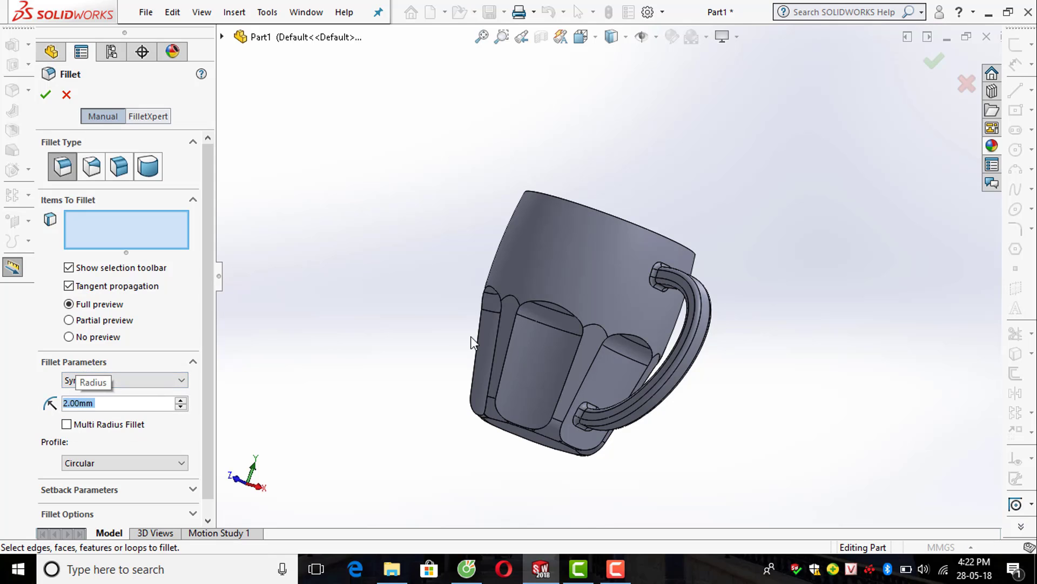
click(537, 382)
scroll(576, 236, down, 4)
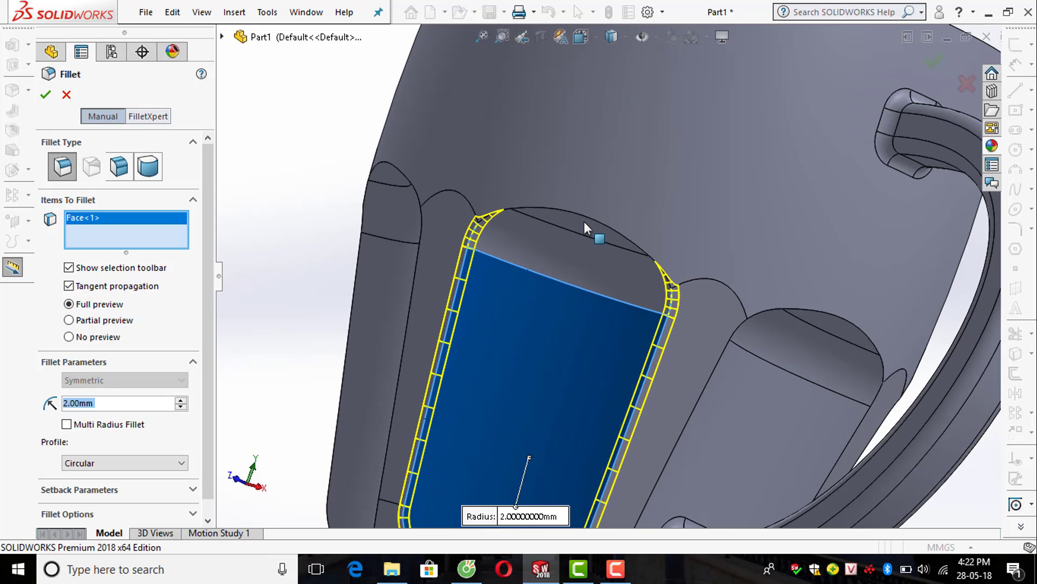
click(585, 222)
Add the main and crescent faces of the two adjacent wide cuts to the 2 mm fillet
click(374, 348)
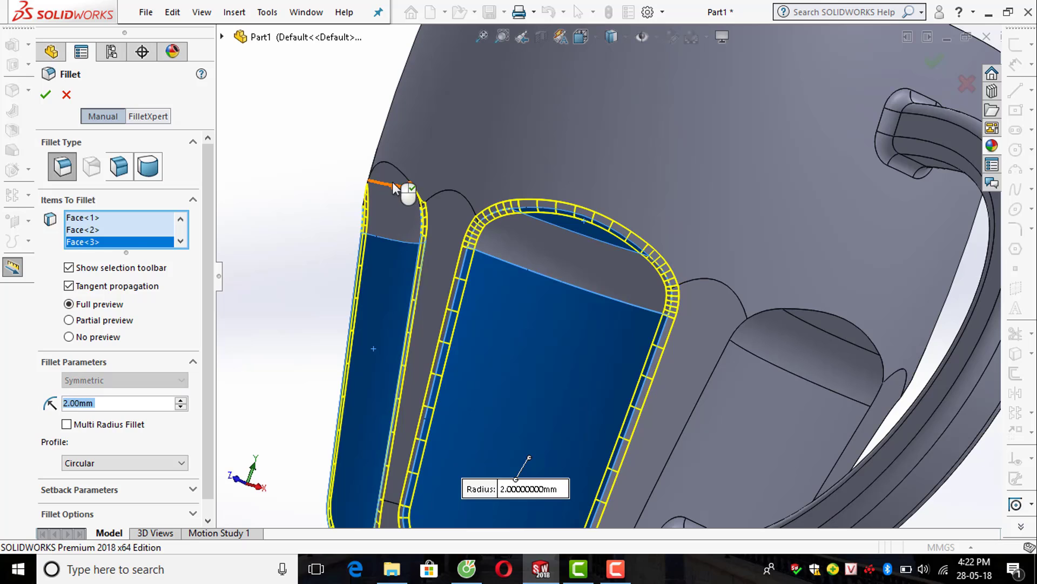
click(394, 186)
click(819, 319)
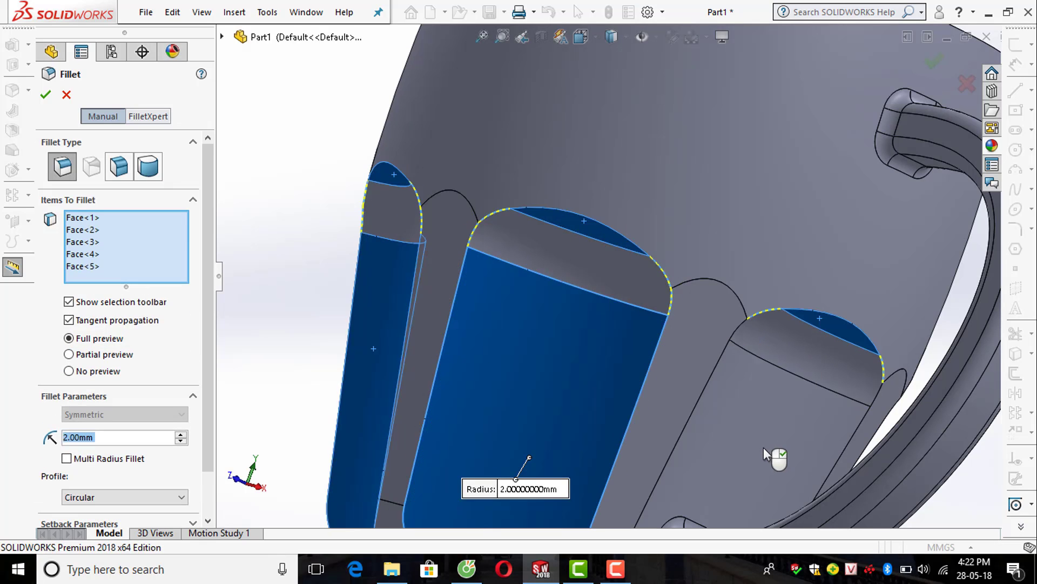
click(763, 448)
Extend the 2 mm fillet selection with main and crescent faces of wide cuts on the cup's far side
middle_drag(762, 450, 780, 427)
click(659, 306)
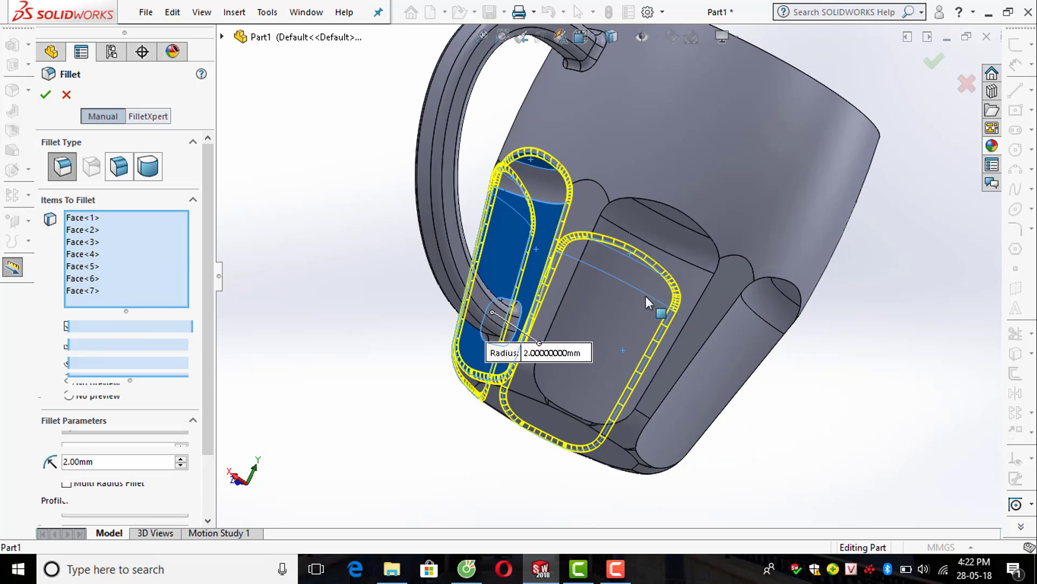
click(686, 223)
click(729, 386)
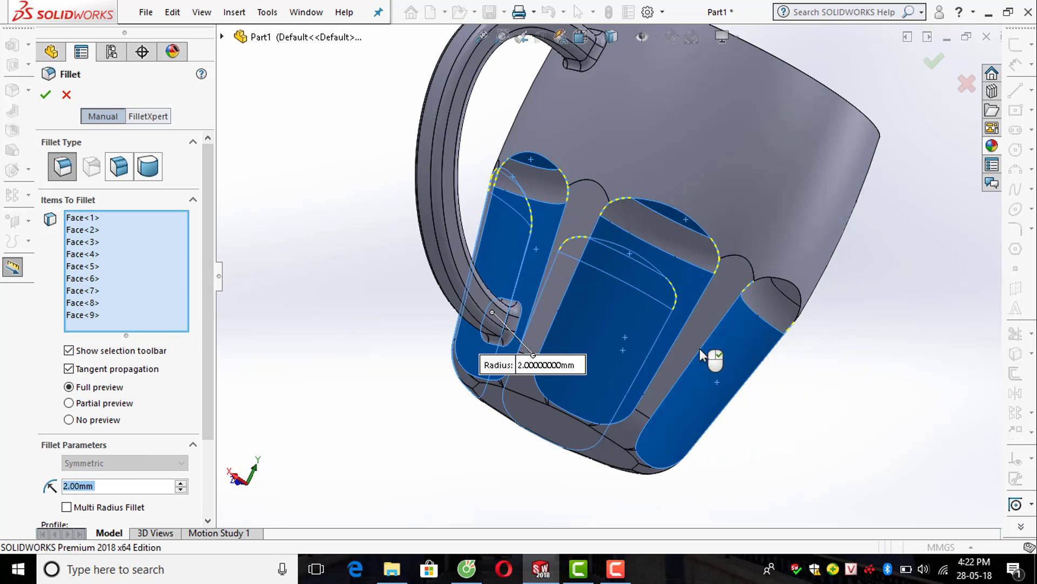
middle_drag(711, 355, 736, 285)
scroll(739, 274, down, 2)
click(743, 267)
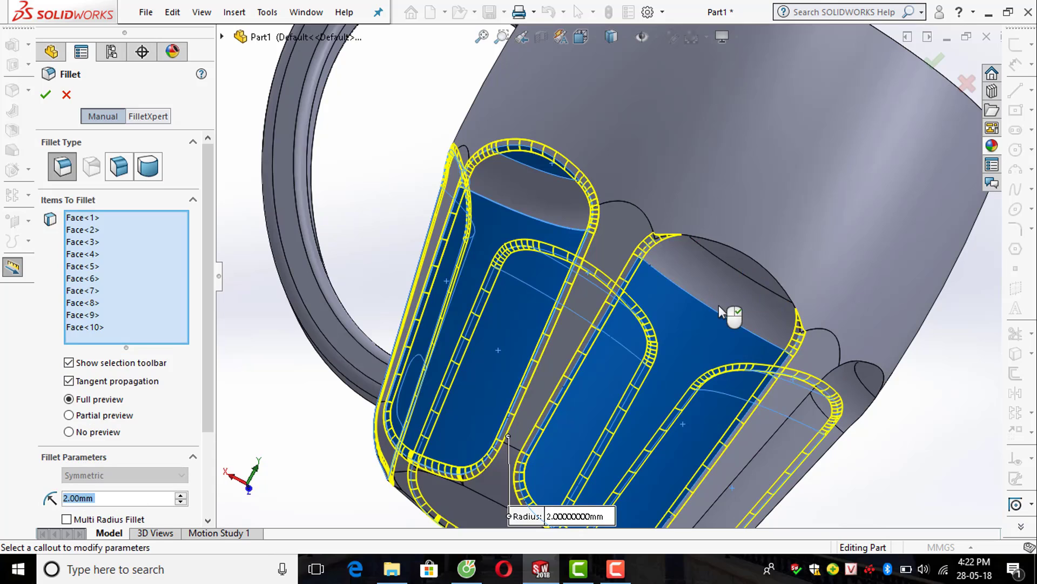
Add the last unselected wide-cut faces and apply the 2 mm fillet to all six wide cuts
scroll(687, 341, up, 3)
middle_drag(686, 341, 611, 254)
click(599, 376)
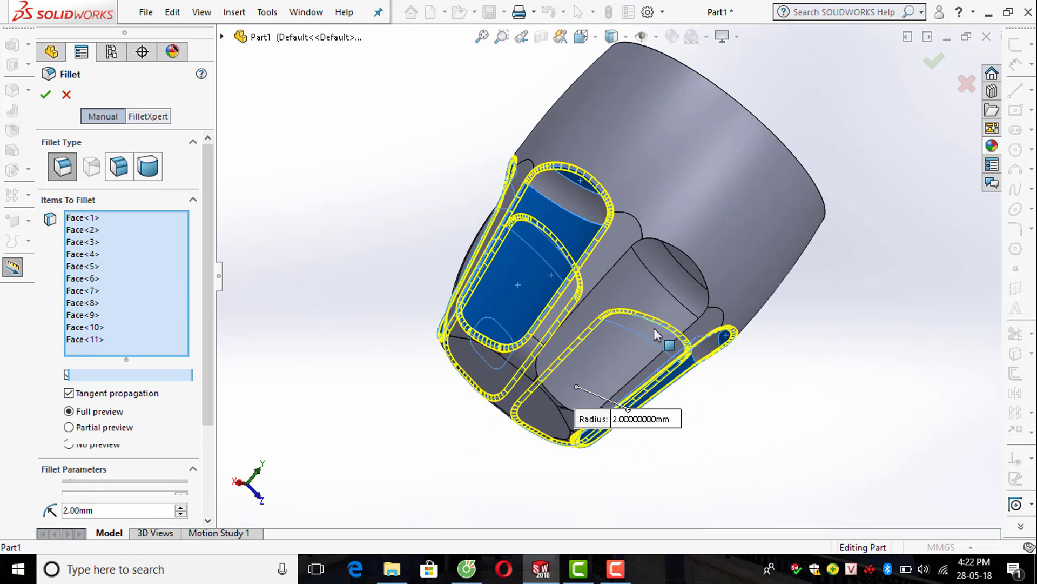
click(690, 294)
middle_drag(690, 294, 686, 264)
click(686, 264)
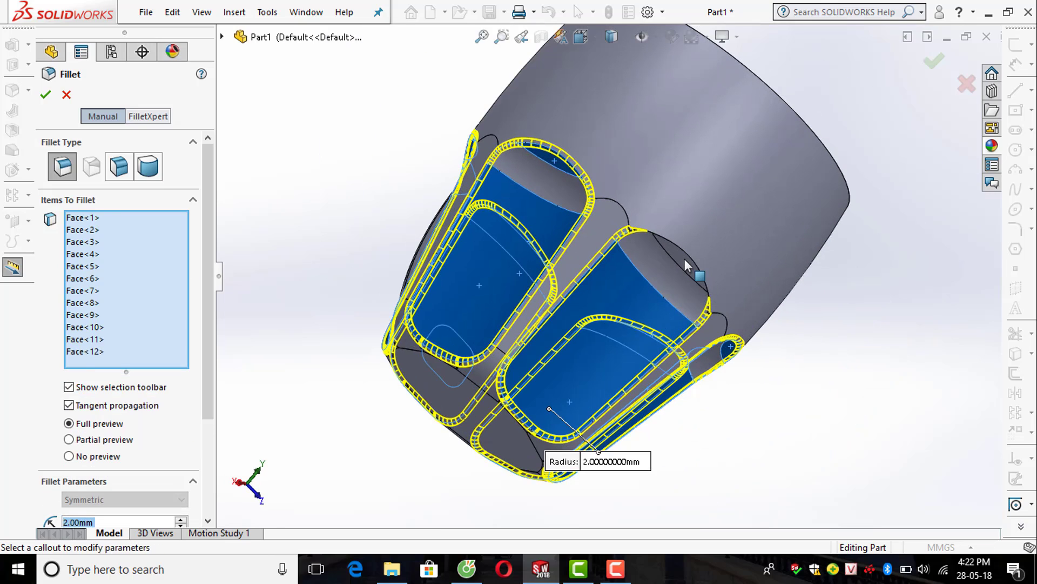
scroll(694, 270, up, 3)
middle_drag(713, 321, 568, 354)
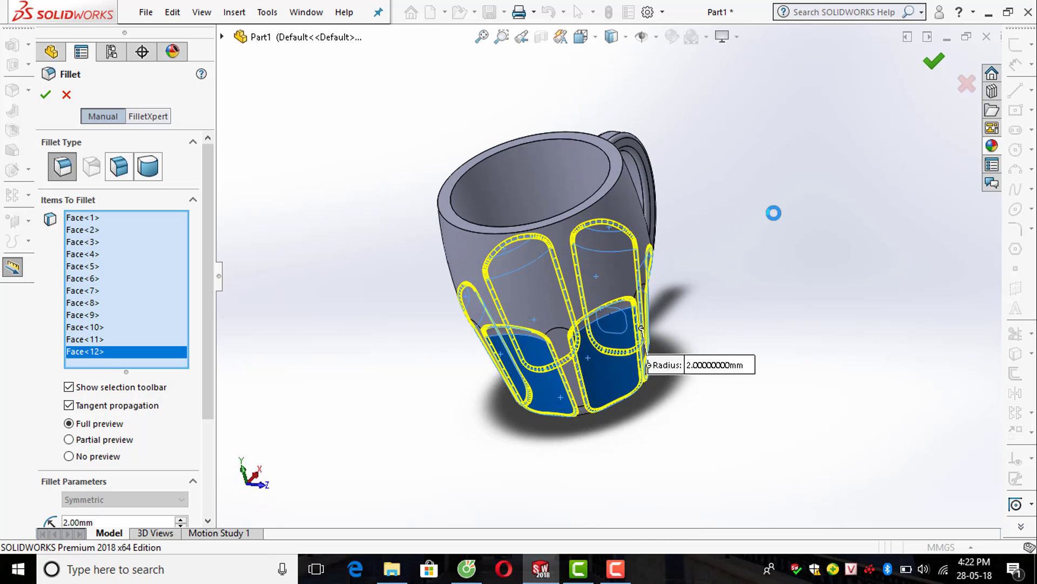
middle_drag(714, 276, 788, 303)
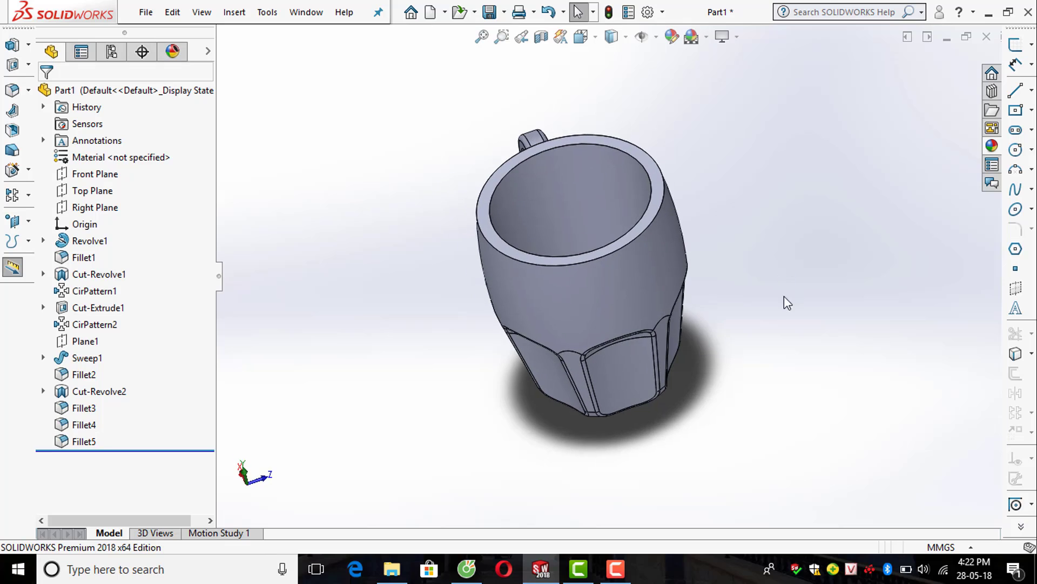
Apply a full round fillet to the cup's rim, with the inner wall and outer wall as side faces and the top ring face as center
click(18, 90)
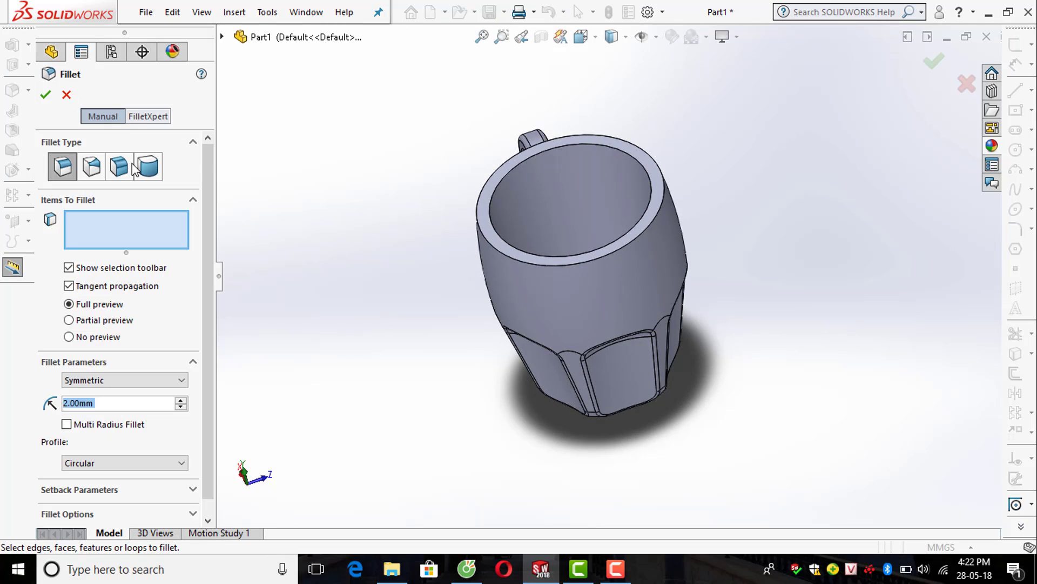
click(148, 167)
click(508, 216)
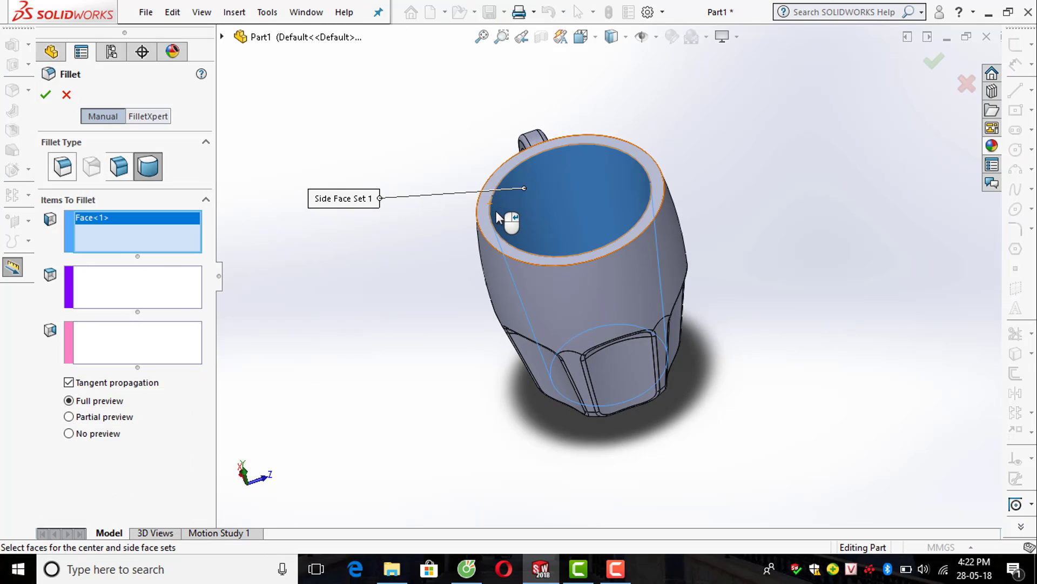
click(156, 279)
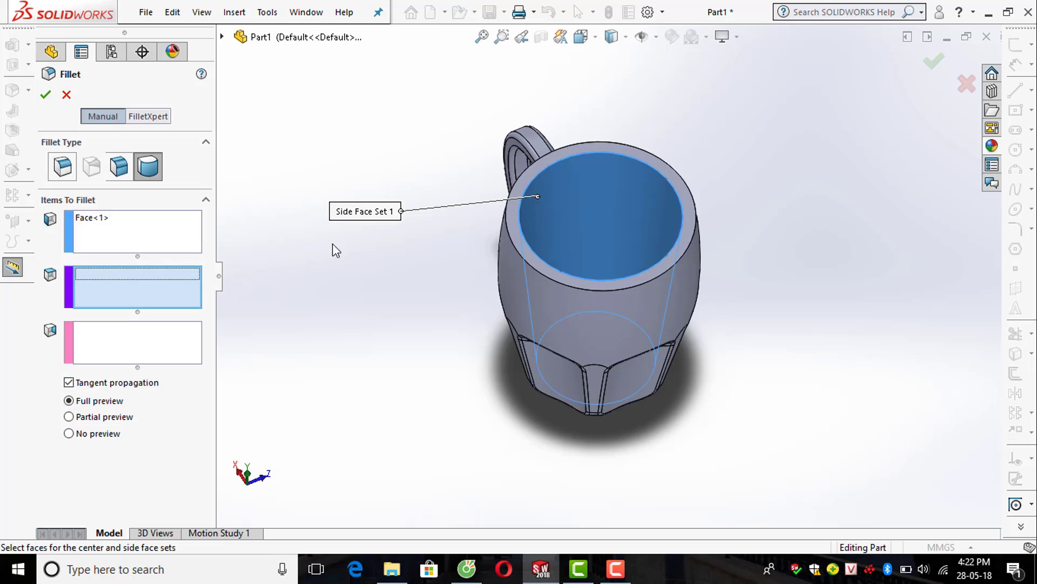
click(518, 199)
middle_drag(480, 238, 505, 211)
click(175, 342)
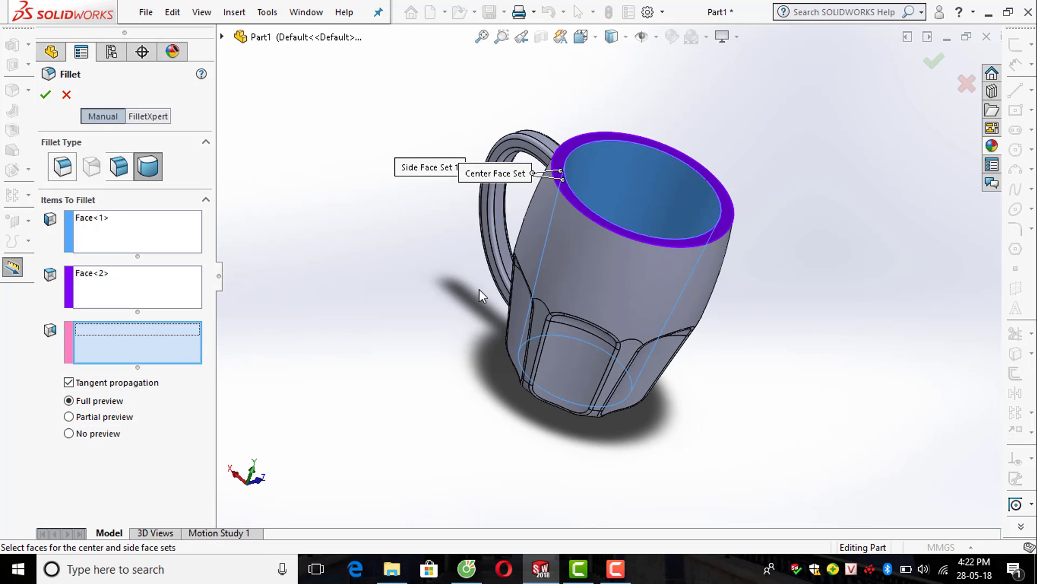
click(557, 246)
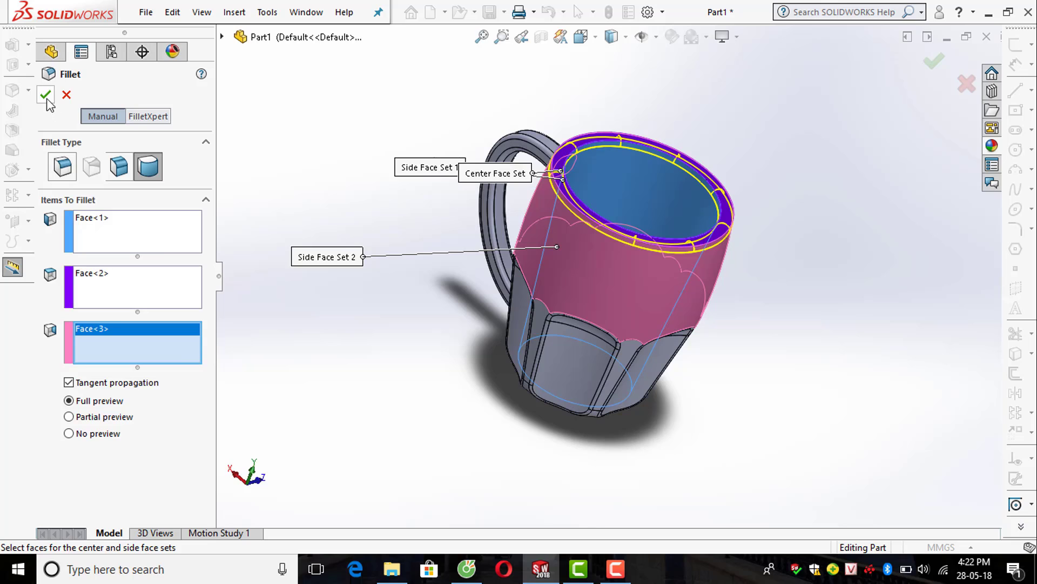
key(Return)
Inspect the finished cup's rim, handle and cuts from several angles and switch to the full-screen display
middle_drag(671, 342, 449, 297)
scroll(476, 179, down, 4)
scroll(500, 220, up, 1)
middle_drag(508, 228, 694, 225)
scroll(673, 213, up, 2)
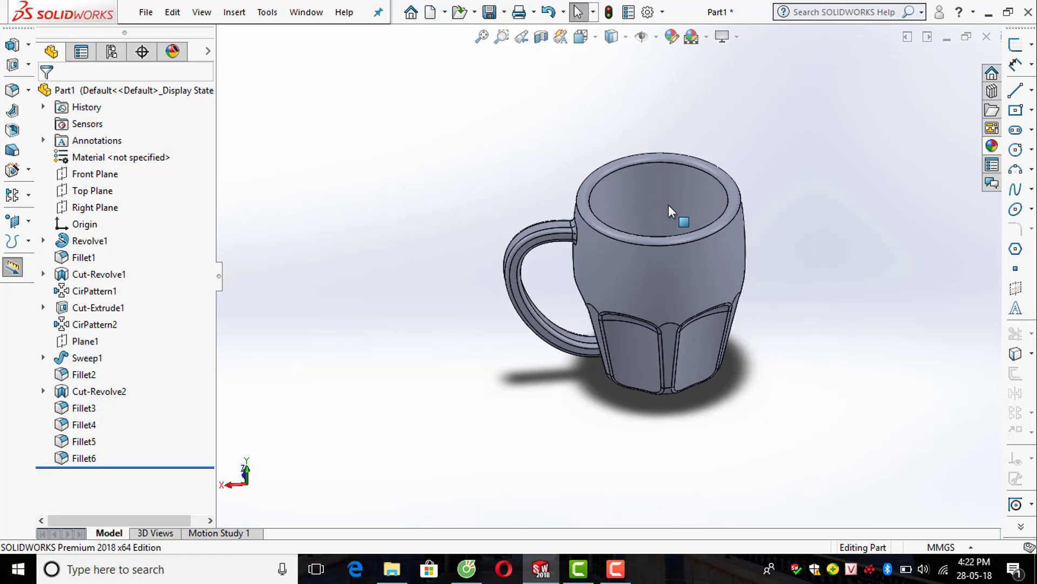
scroll(669, 204, down, 3)
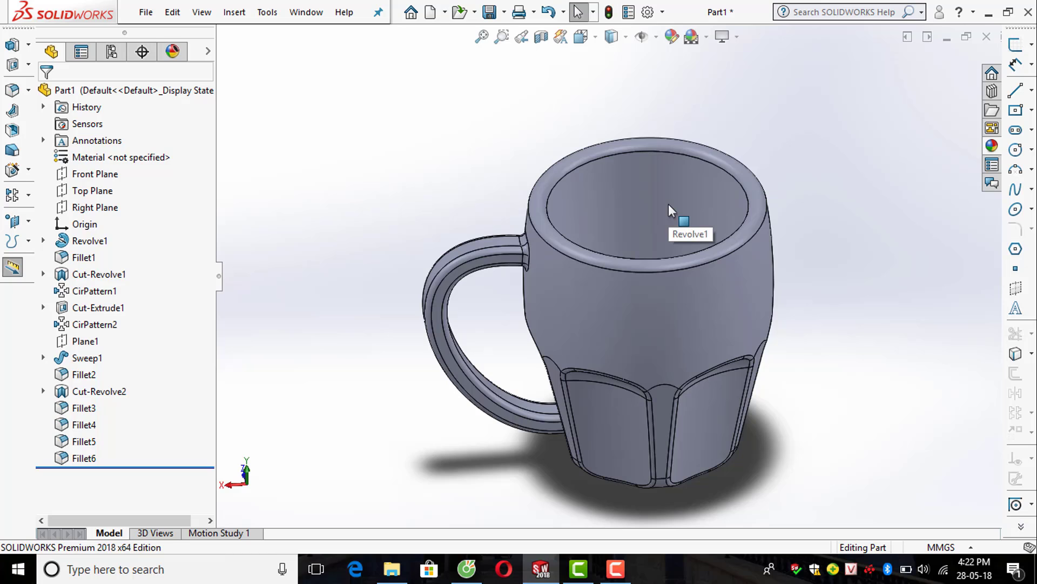
key(F11)
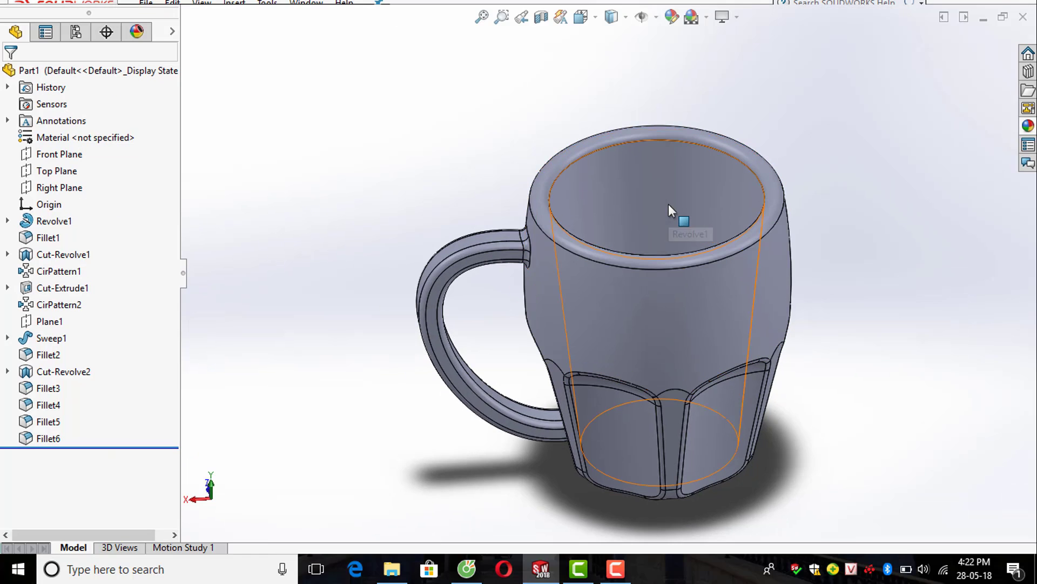